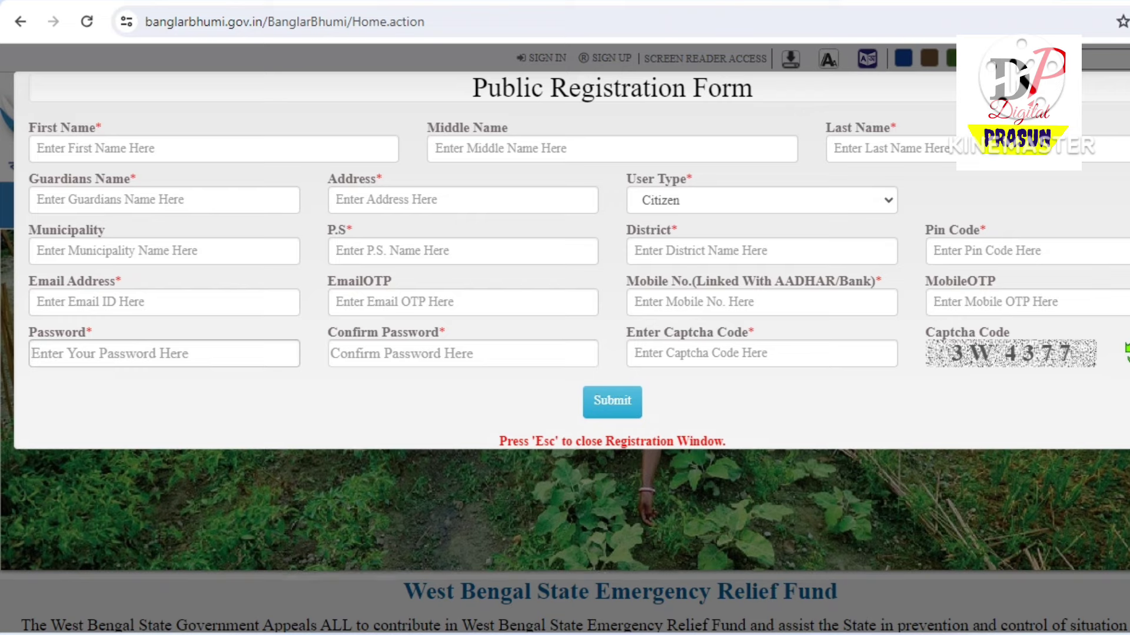
Try a one-character password and dismiss the 8-character minimum length alert
type("1")
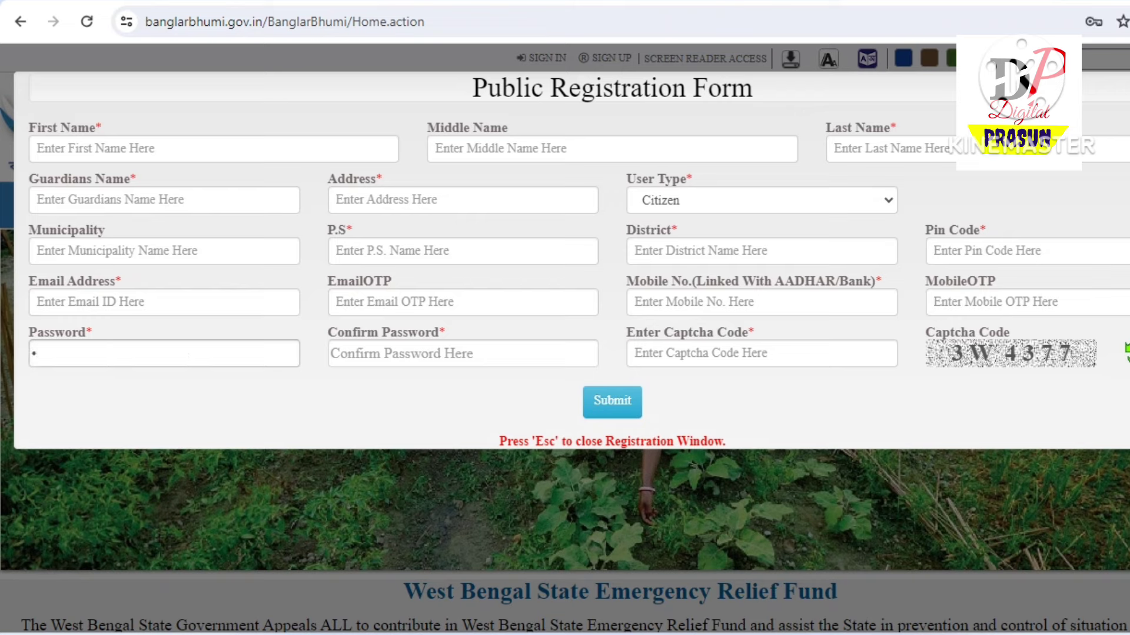
key("BackSpace")
key("Tab")
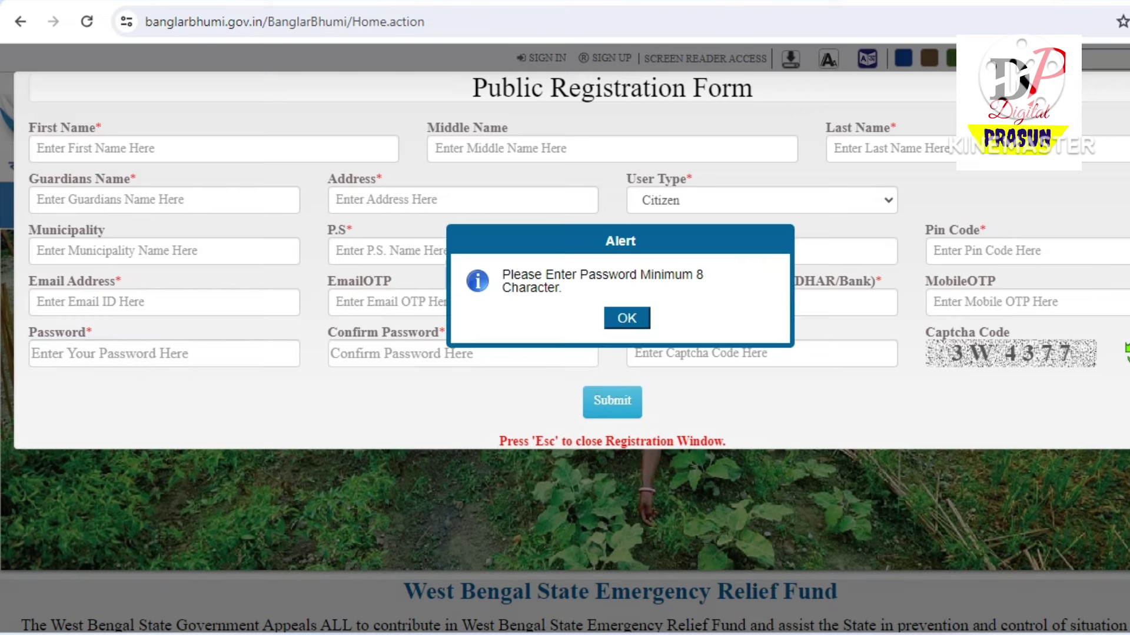
key("Return")
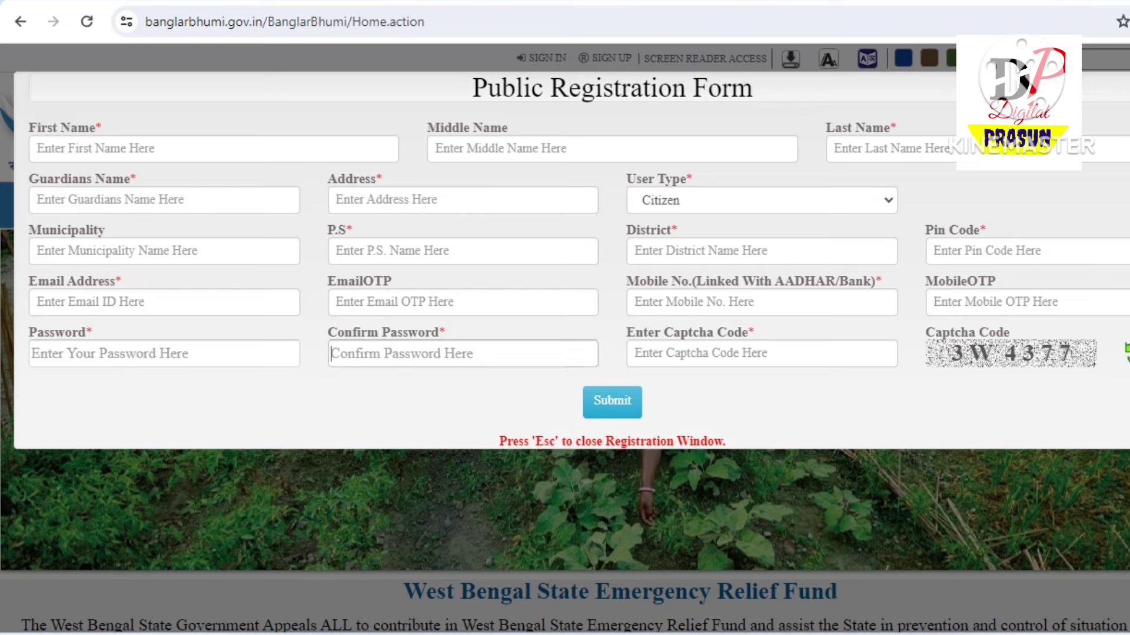
Clear the Confirm Password field and close the Public Registration Form
type("1")
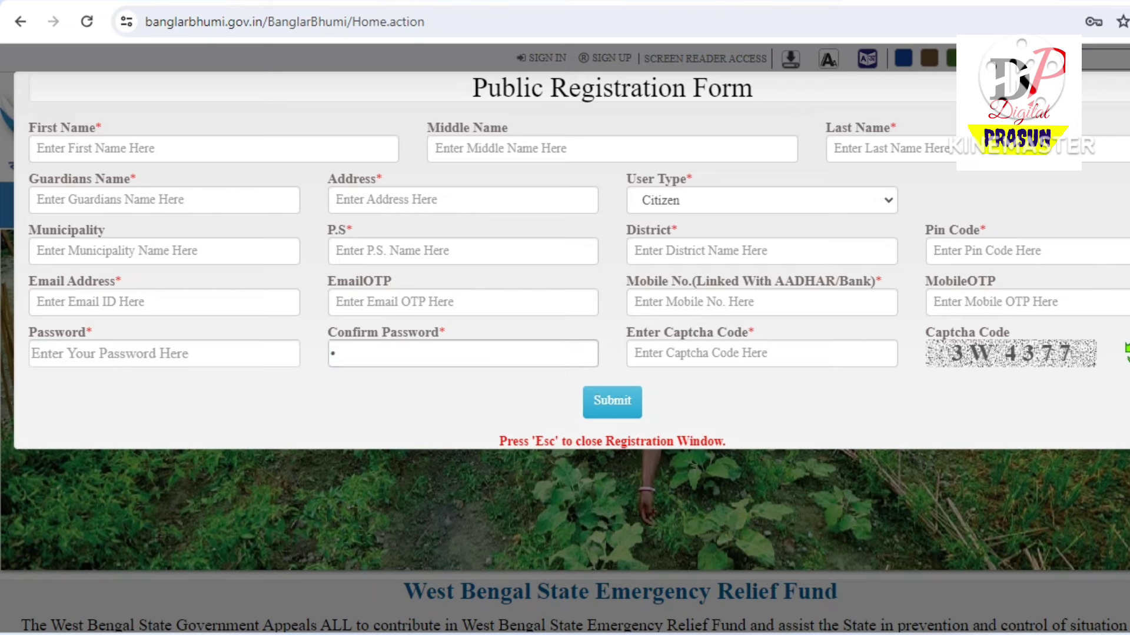
key("BackSpace")
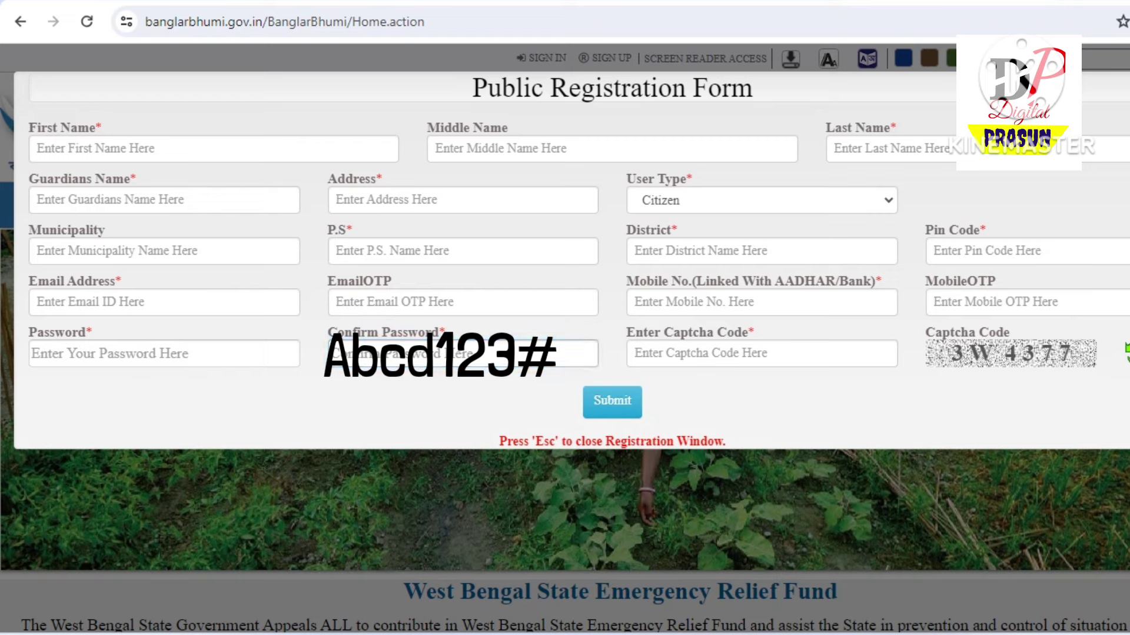
left_click(577, 354)
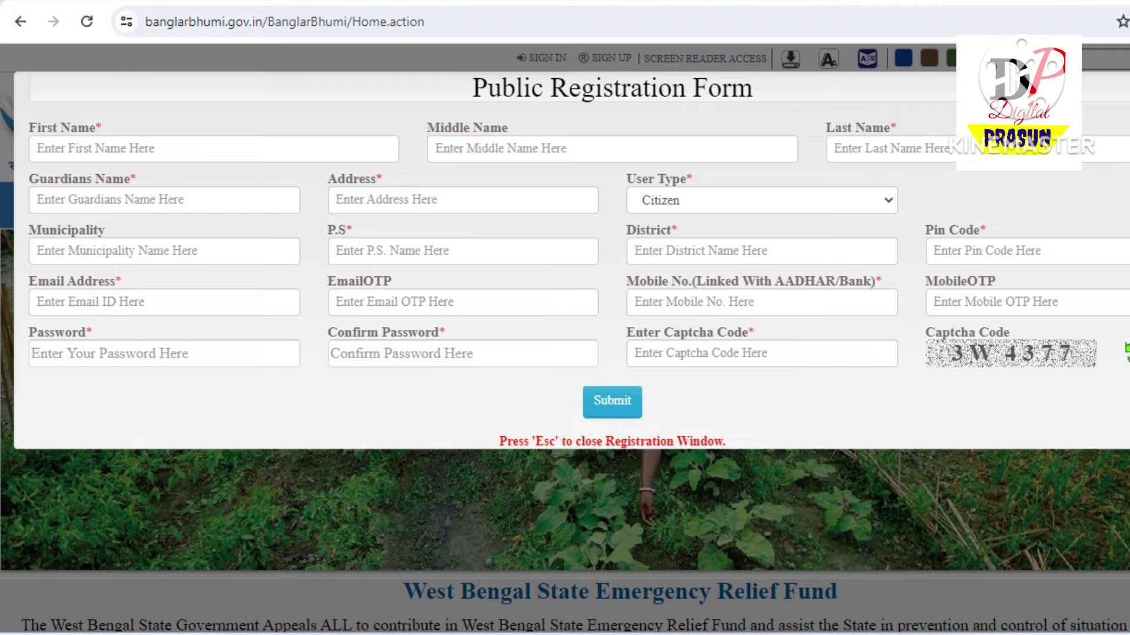
key("Escape")
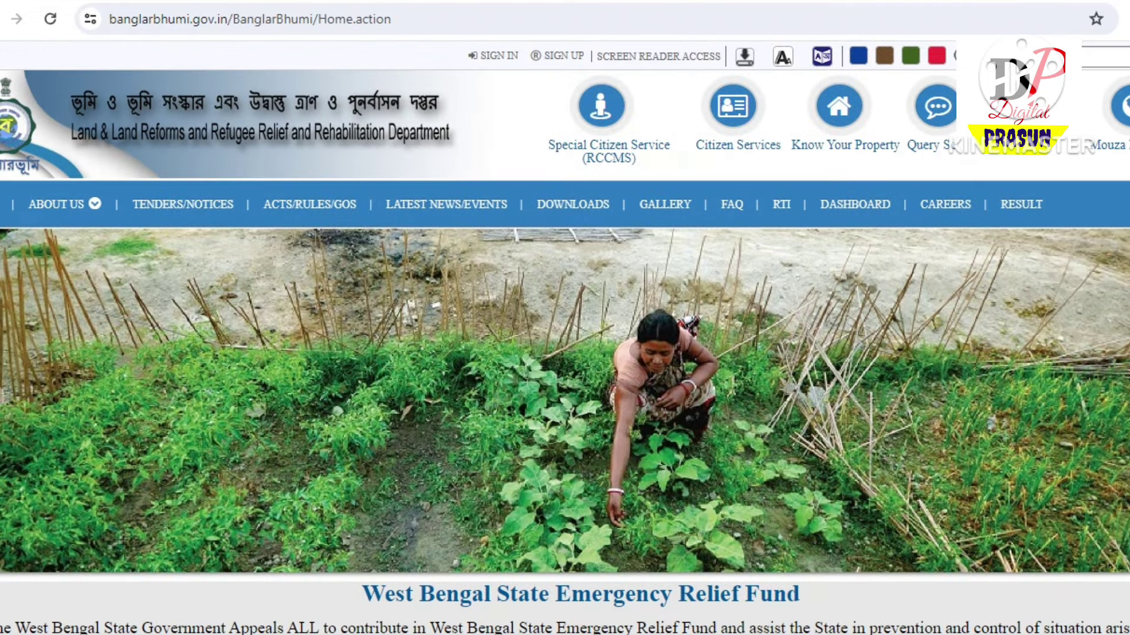
Log in as a citizen with the username, password and captcha 8U2A4W
left_click(733, 106)
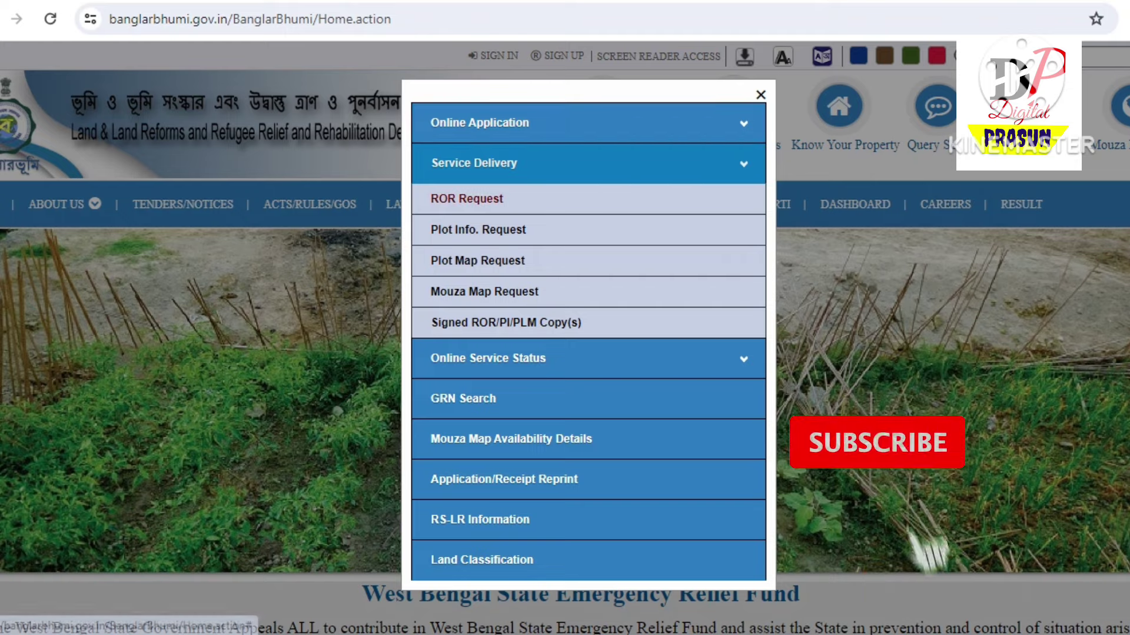
key("Escape")
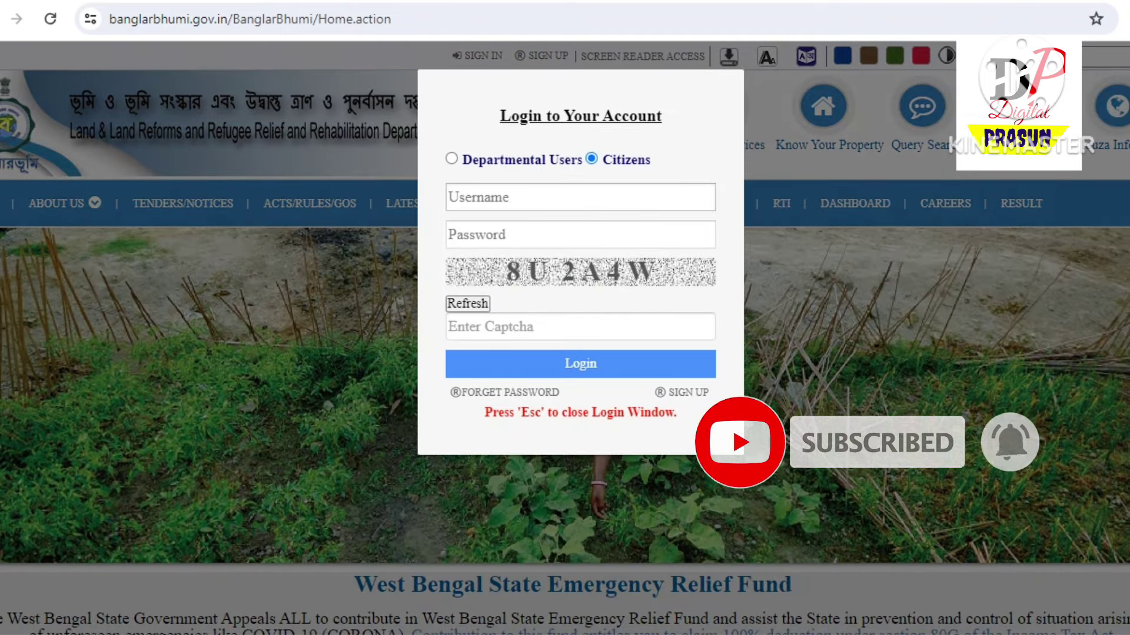
left_click(580, 197)
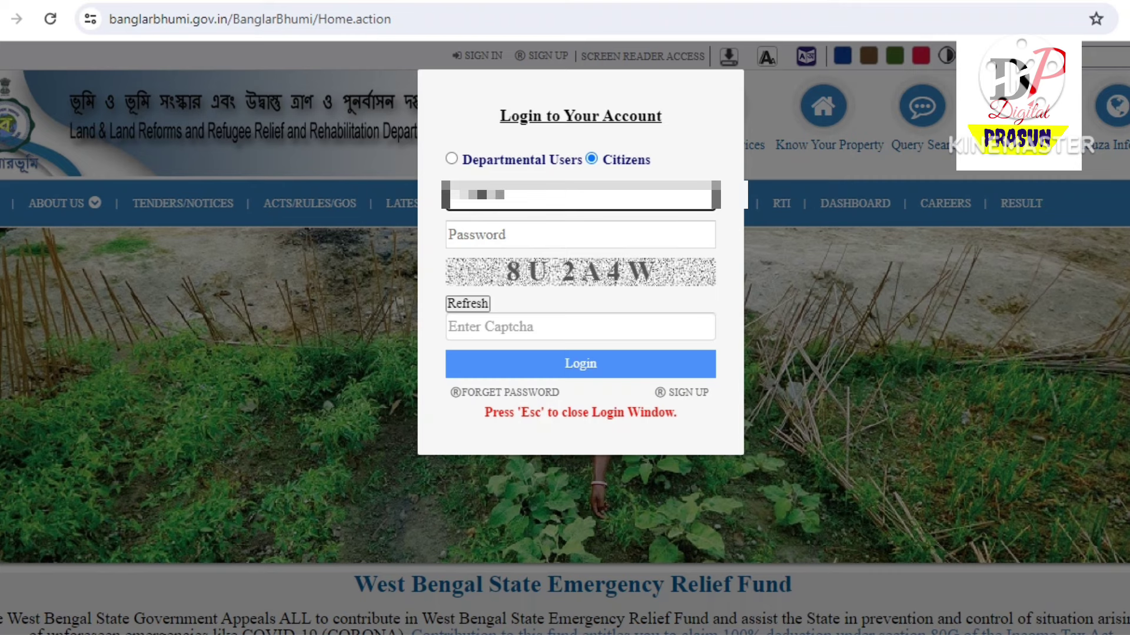
left_click(580, 235)
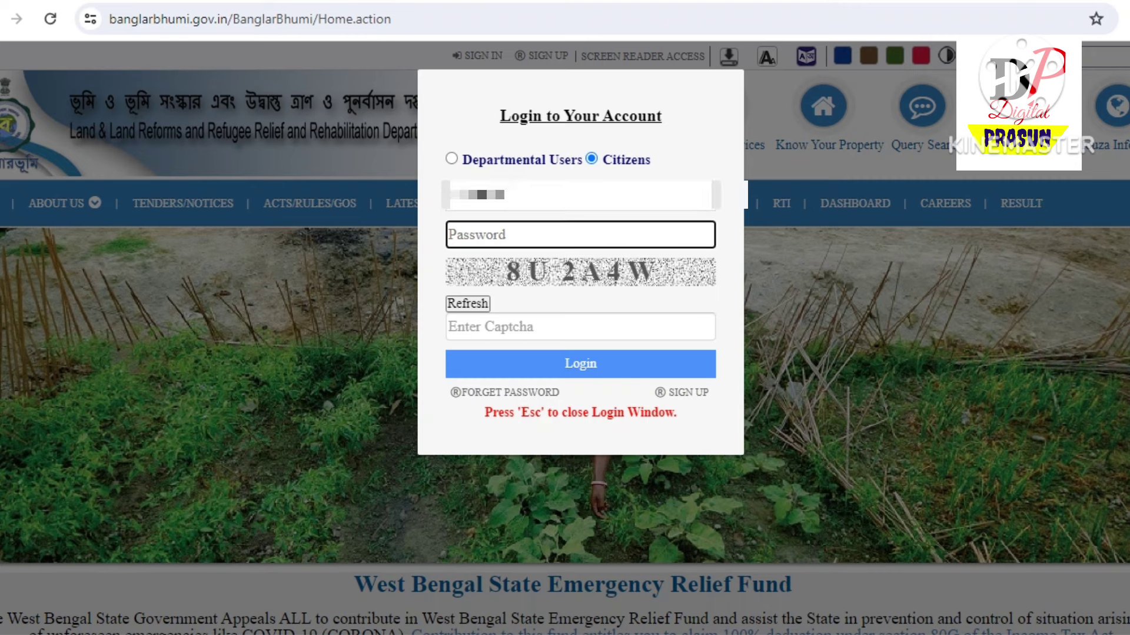
type("•••••••••")
left_click(580, 327)
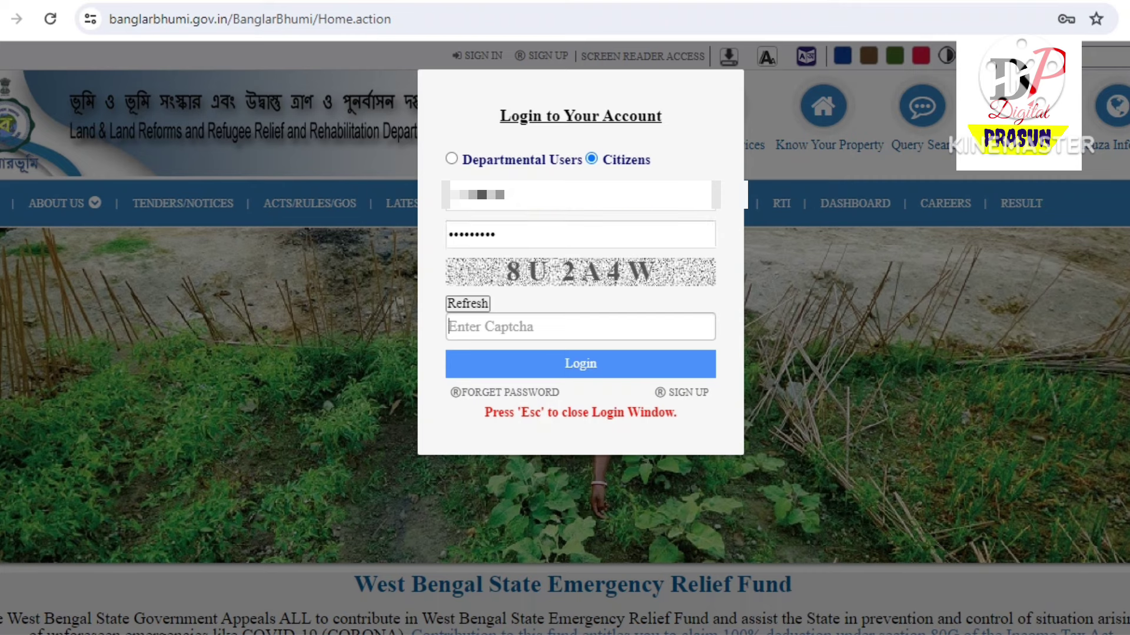
type("8u")
key("BackSpace")
type("U2A4")
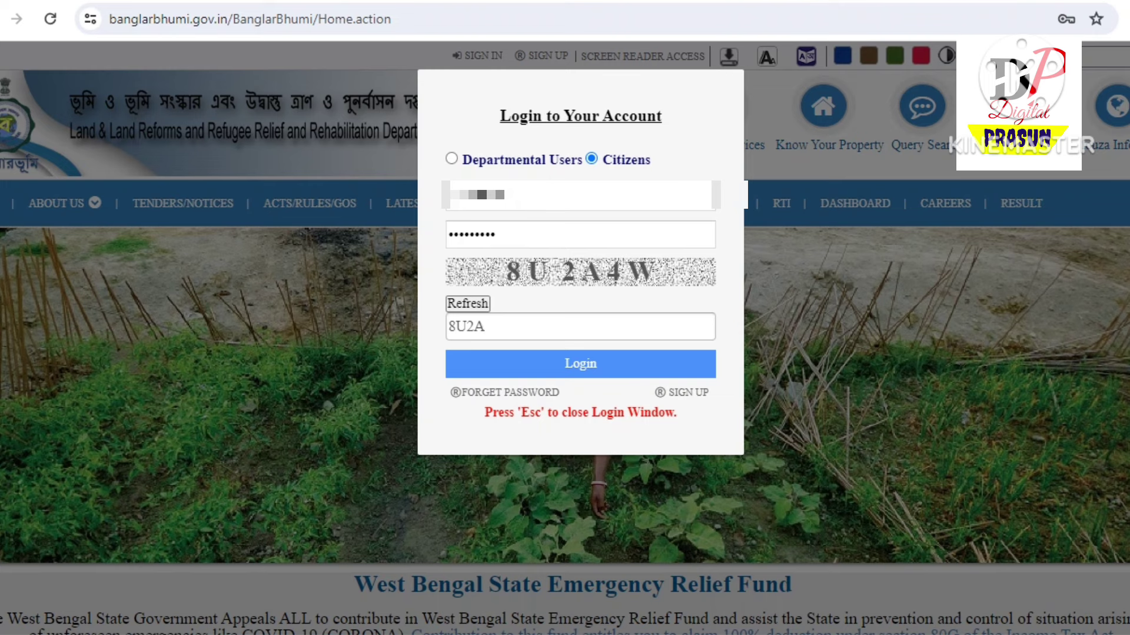
type("W")
key("Return")
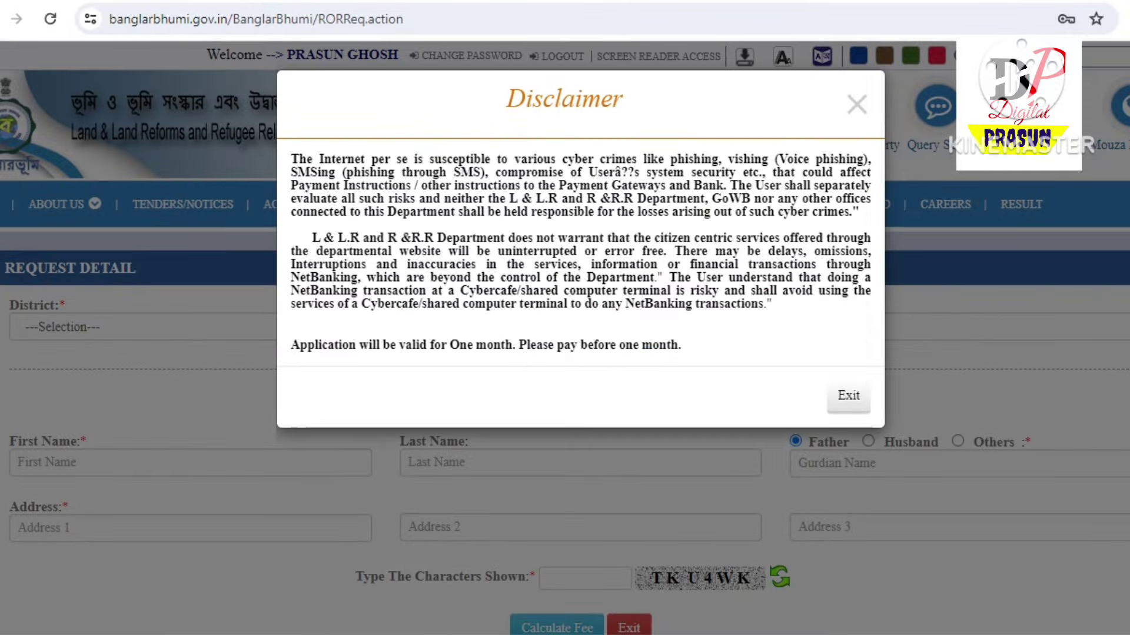
Exit the disclaimer, then choose District NORTH 24 PARGANAS and Block [07] RAJARHAT
left_click(848, 395)
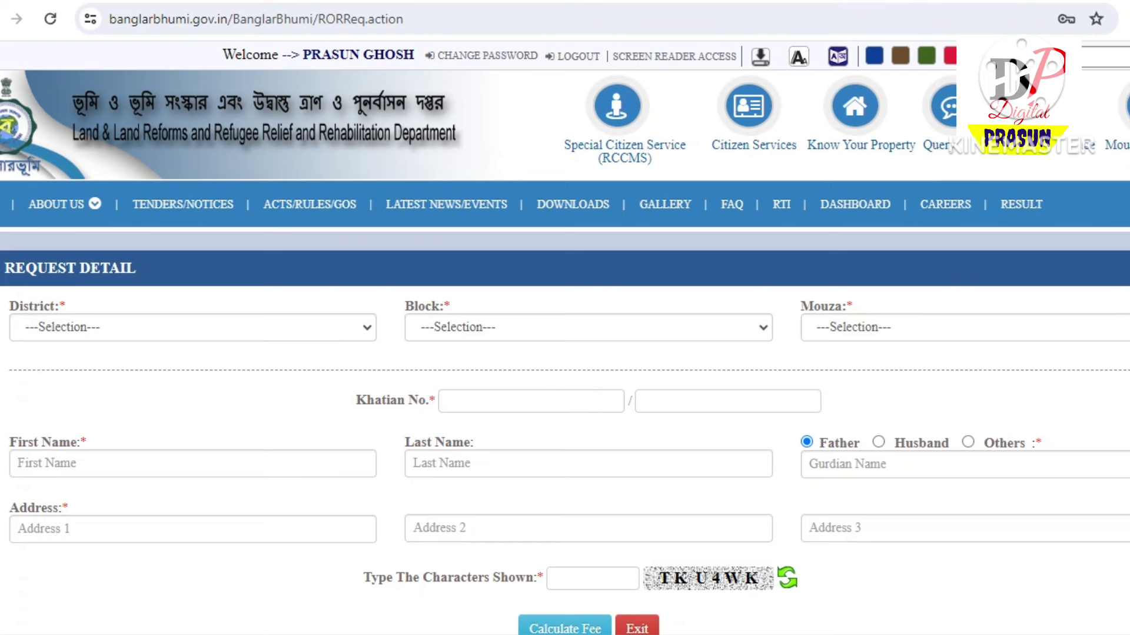
left_click(193, 327)
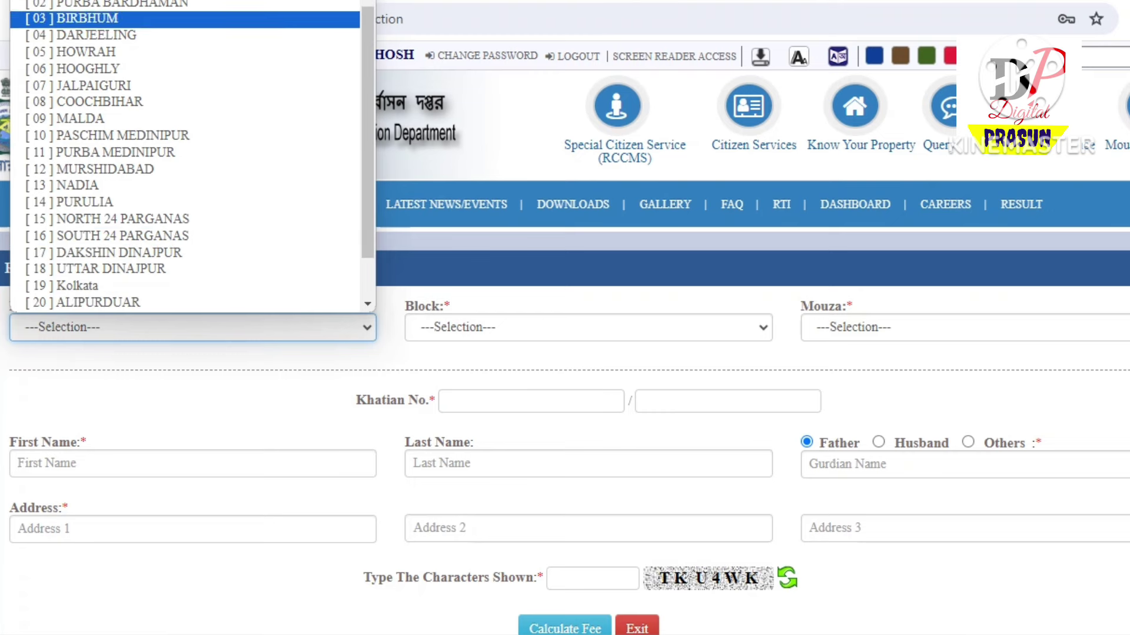
left_click(118, 219)
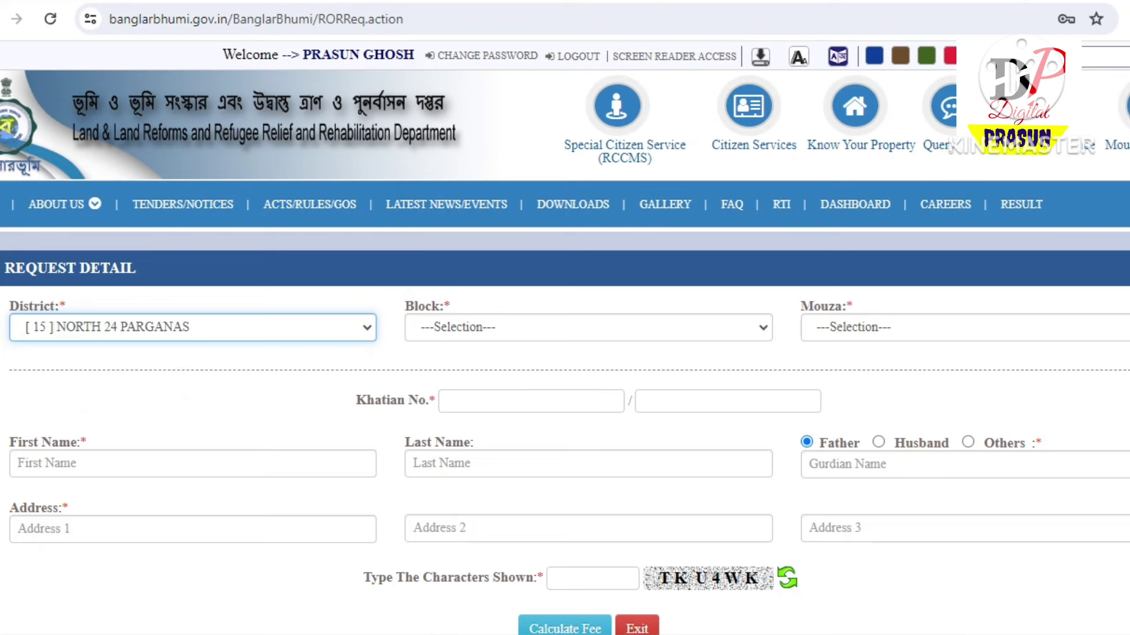
left_click(588, 327)
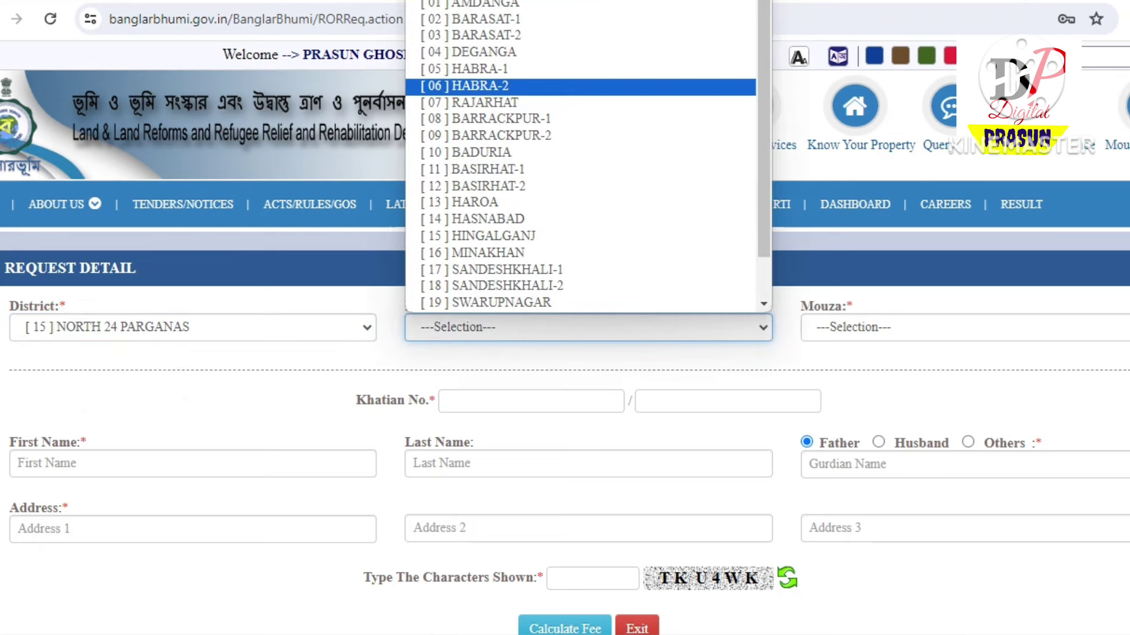
scroll(588, 138, "down", 1)
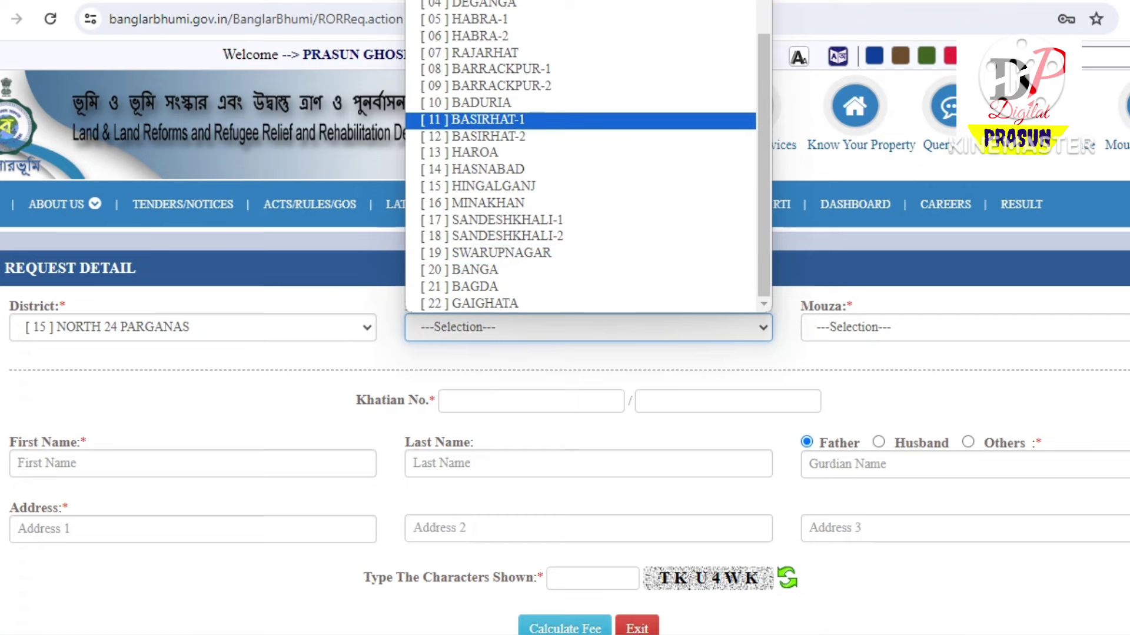
left_click(485, 52)
Choose [054] Hudarait as the Mouza
left_click(964, 327)
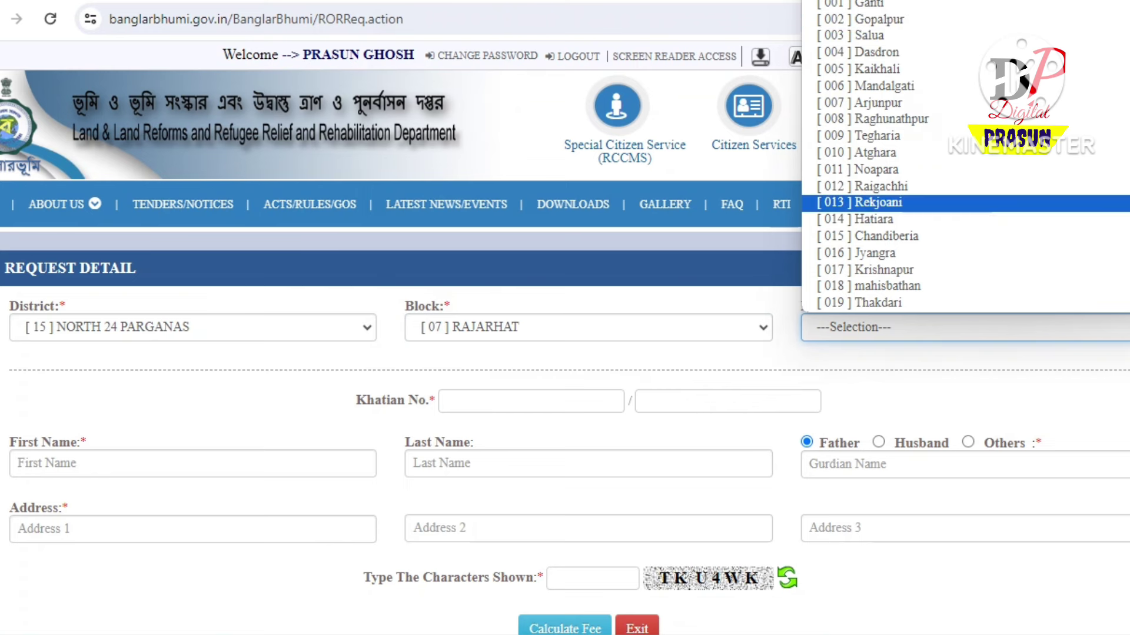
scroll(870, 200, "down", 3)
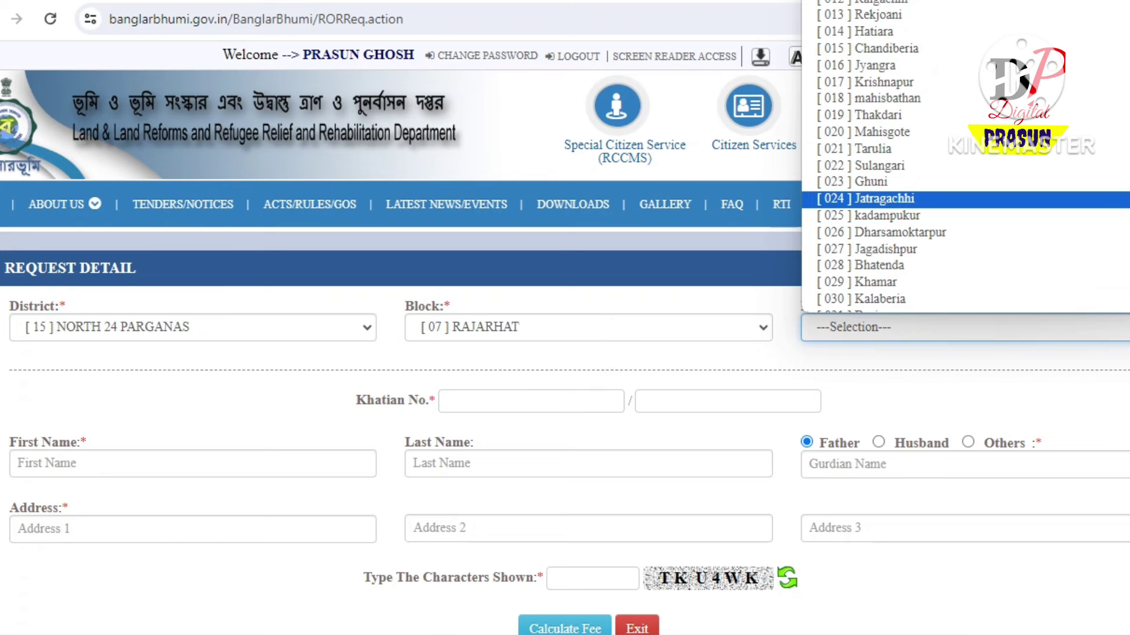
scroll(870, 201, "down", 3)
scroll(871, 200, "up", 3)
scroll(871, 200, "up", 3)
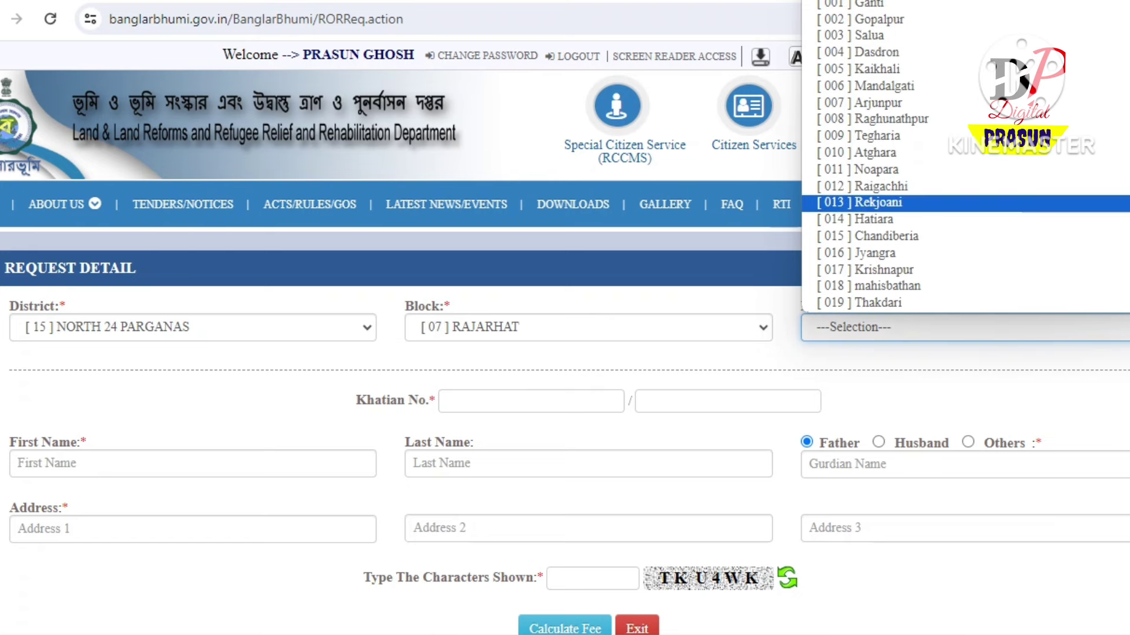
scroll(871, 235, "down", 3)
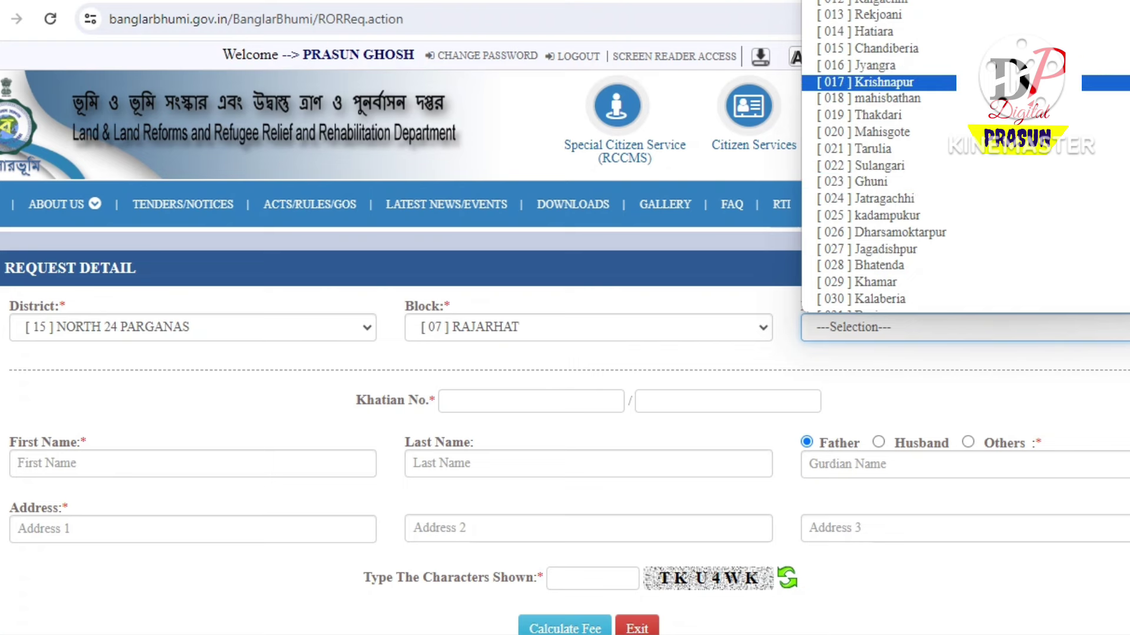
scroll(877, 236, "down", 6)
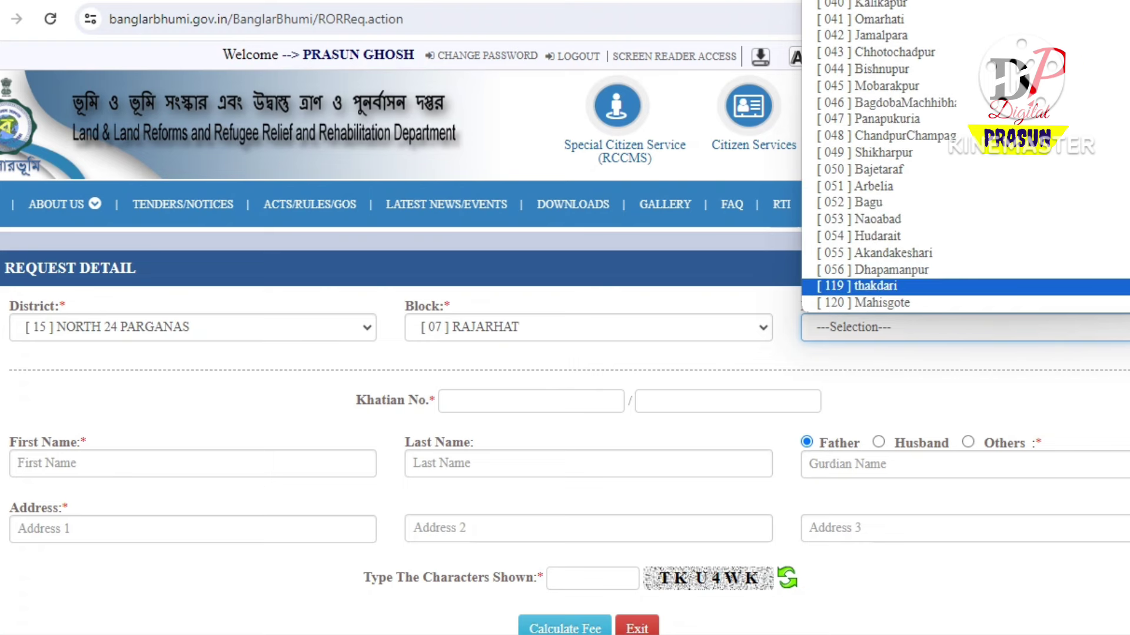
left_click(876, 235)
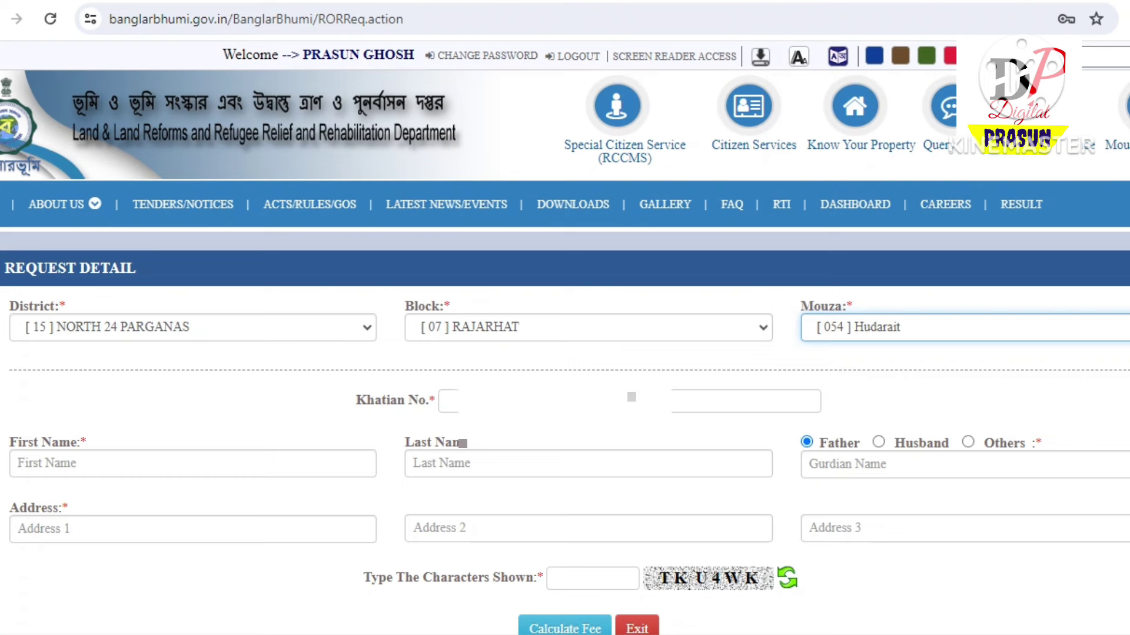
Enter Khatian number 24 and autofill the applicant's first, last and guardian names
left_click(530, 401)
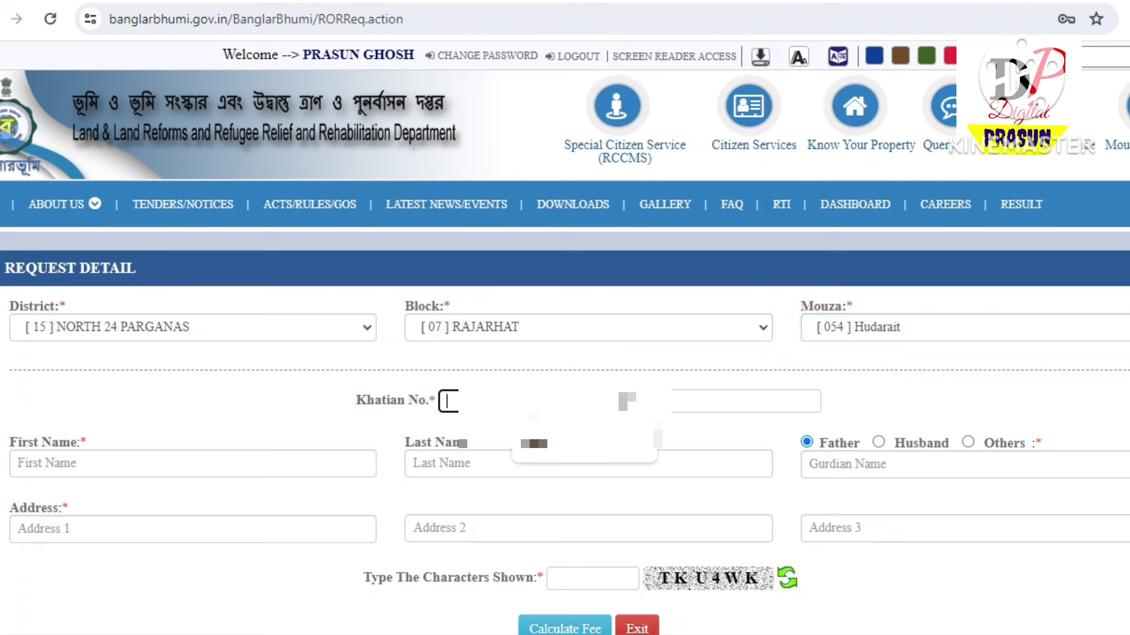
type("24")
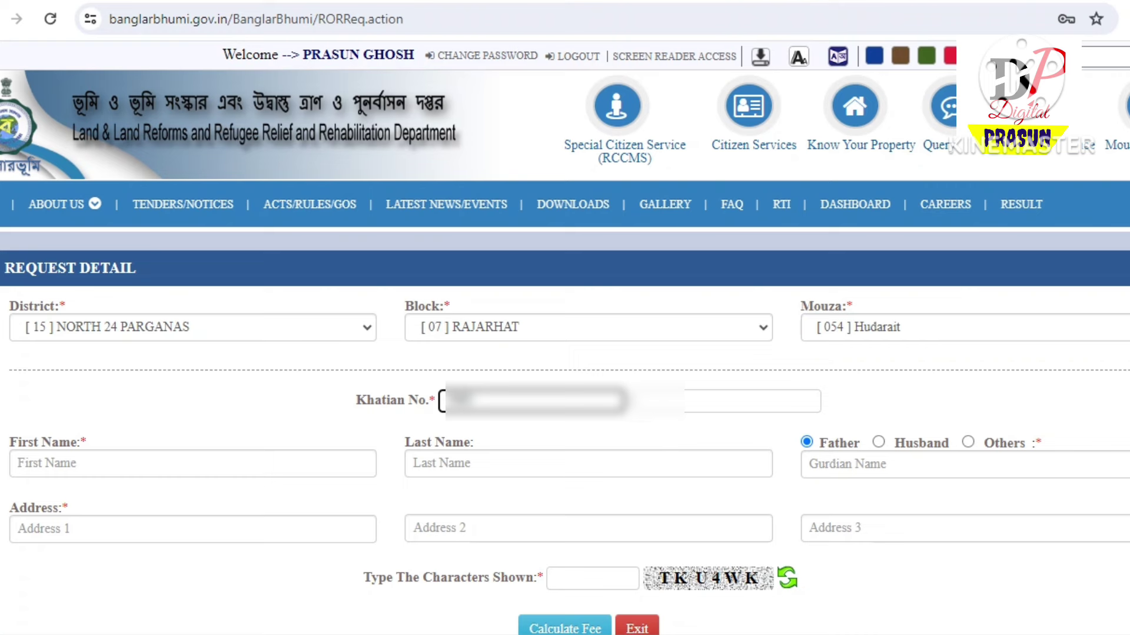
left_click(70, 464)
key("Down")
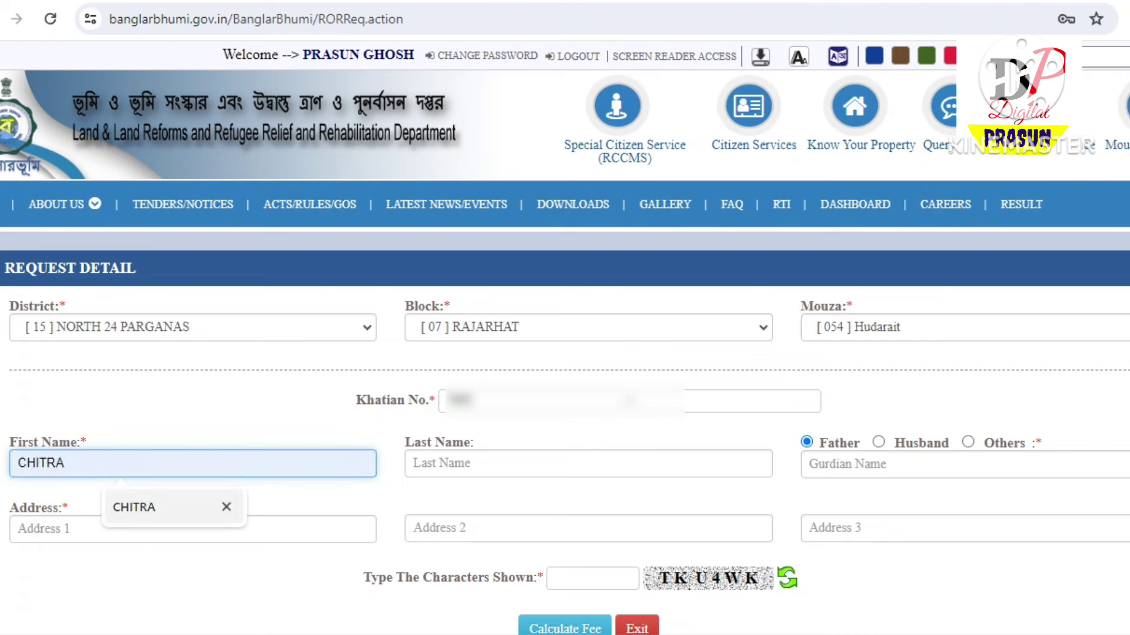
key("Return")
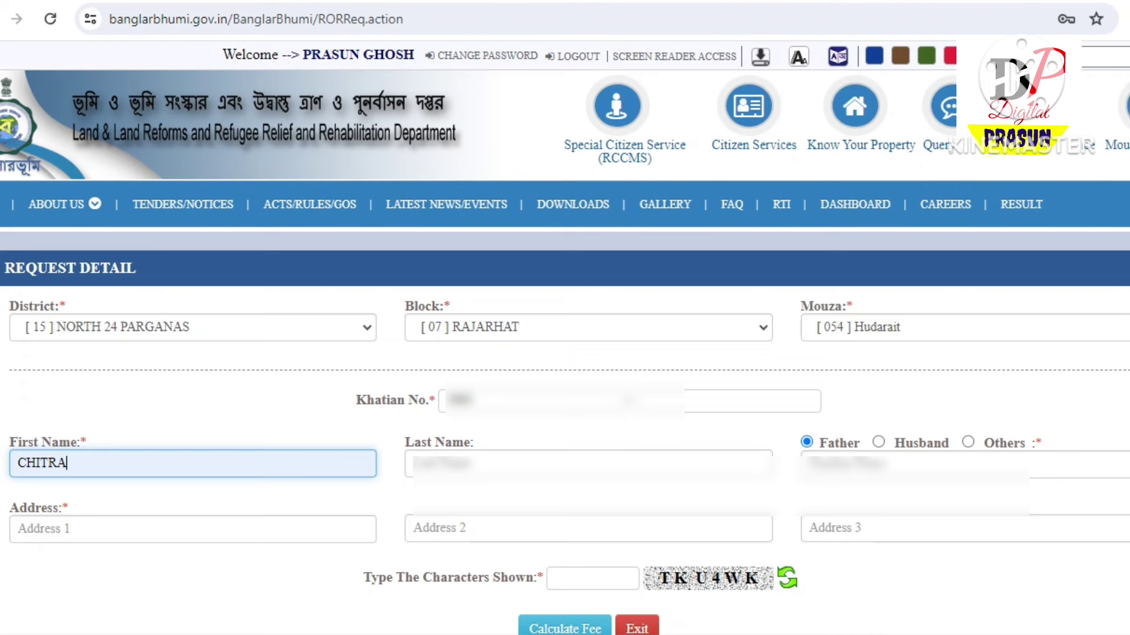
left_click(447, 463)
key("Down")
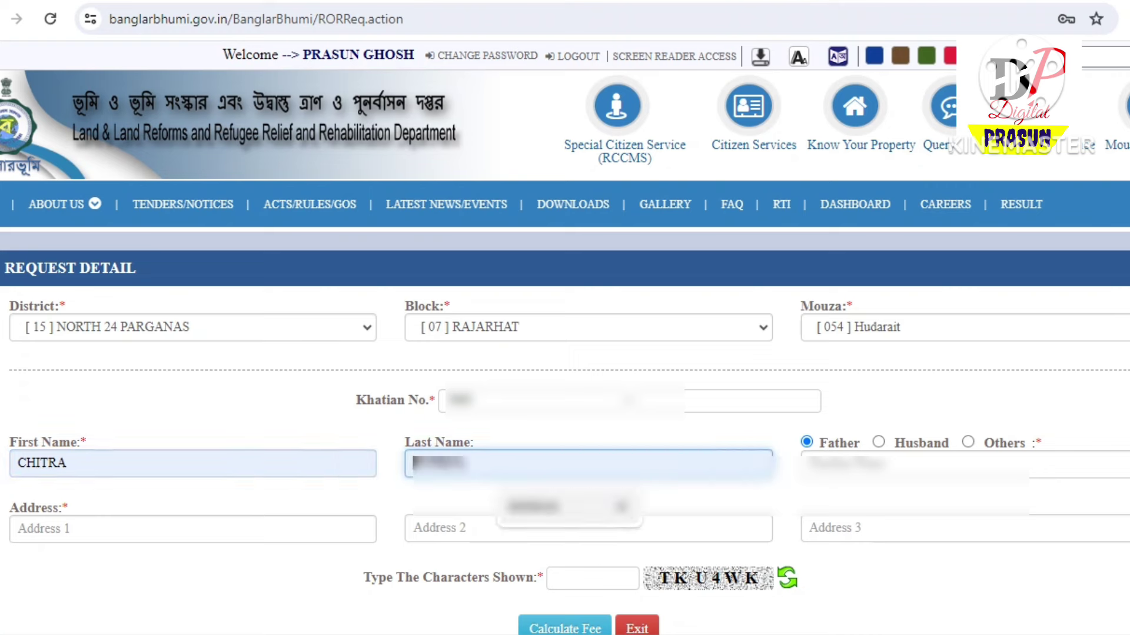
key("Return")
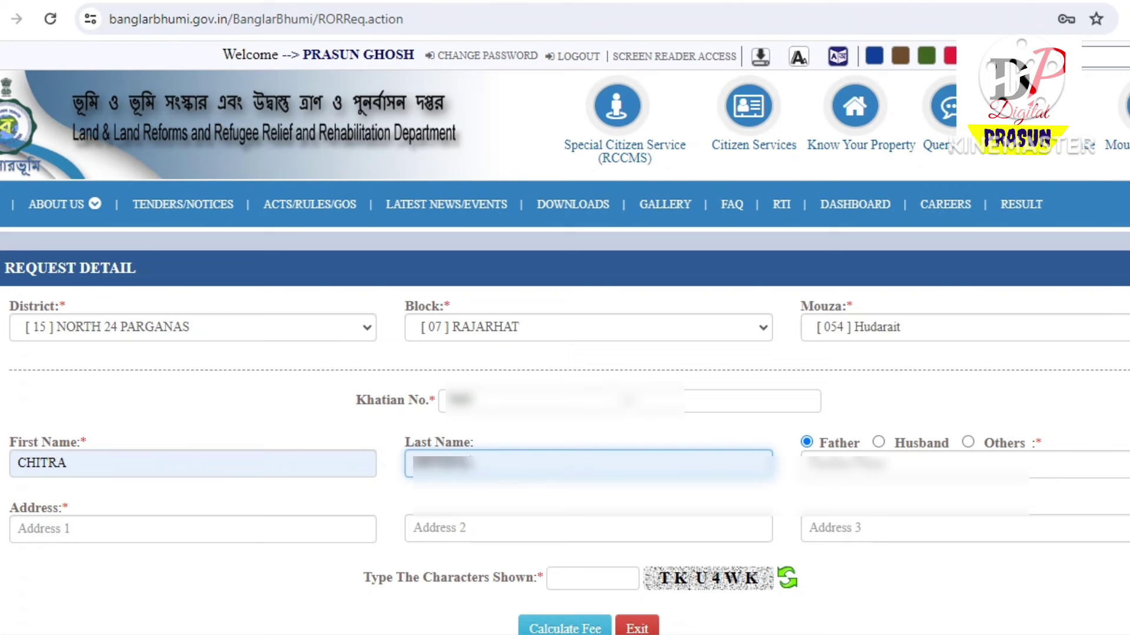
key("Tab")
key("Down")
key("Return")
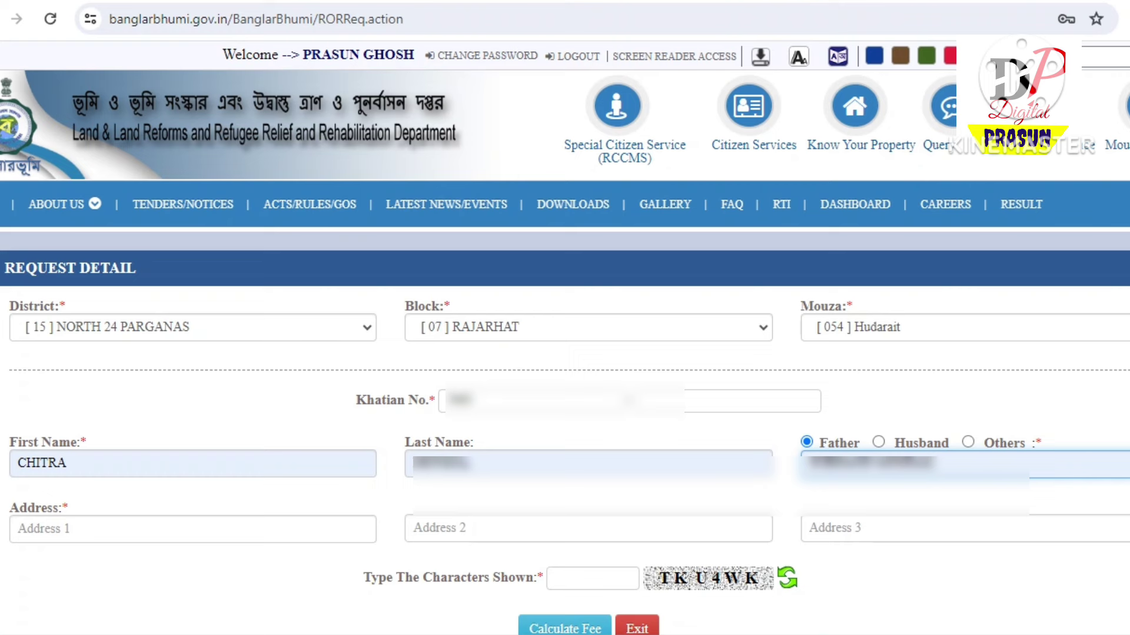
Enter Address 1 'NARAYANPUR EAST' and autofill Address 2 and Address 3
left_click(192, 529)
type("N")
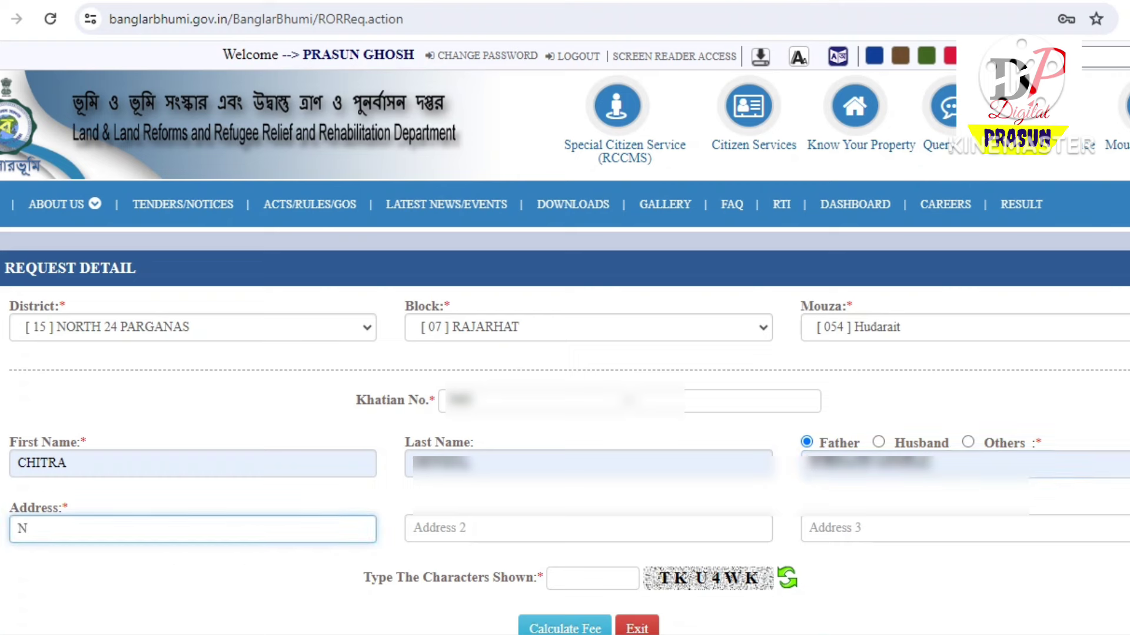
type("ARAYANPUR")
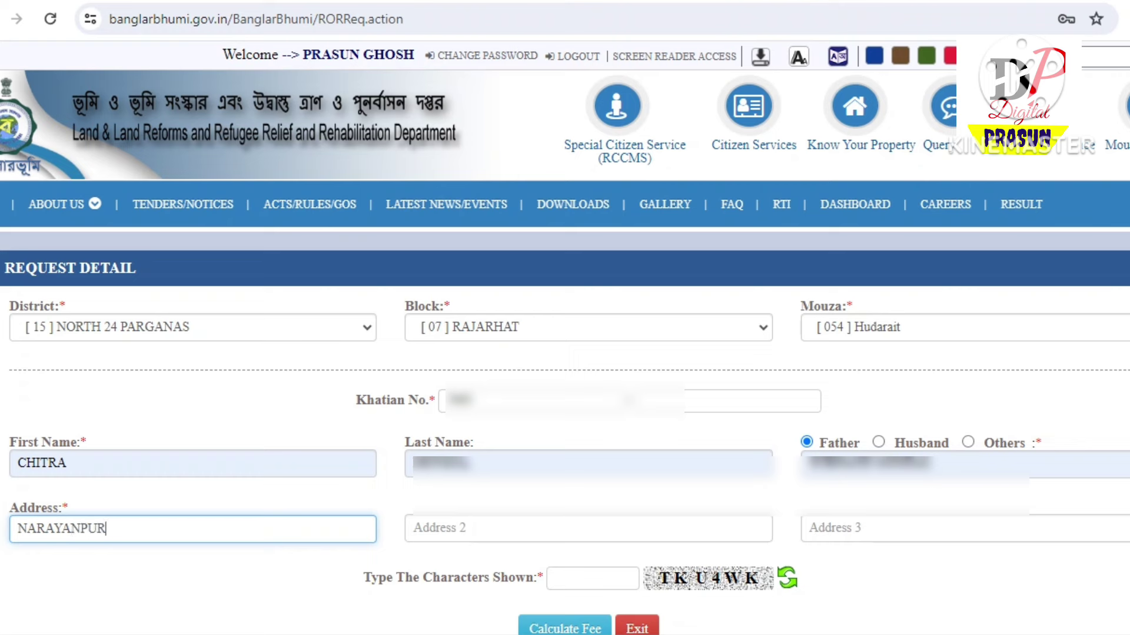
type(" EAST")
left_click(413, 529)
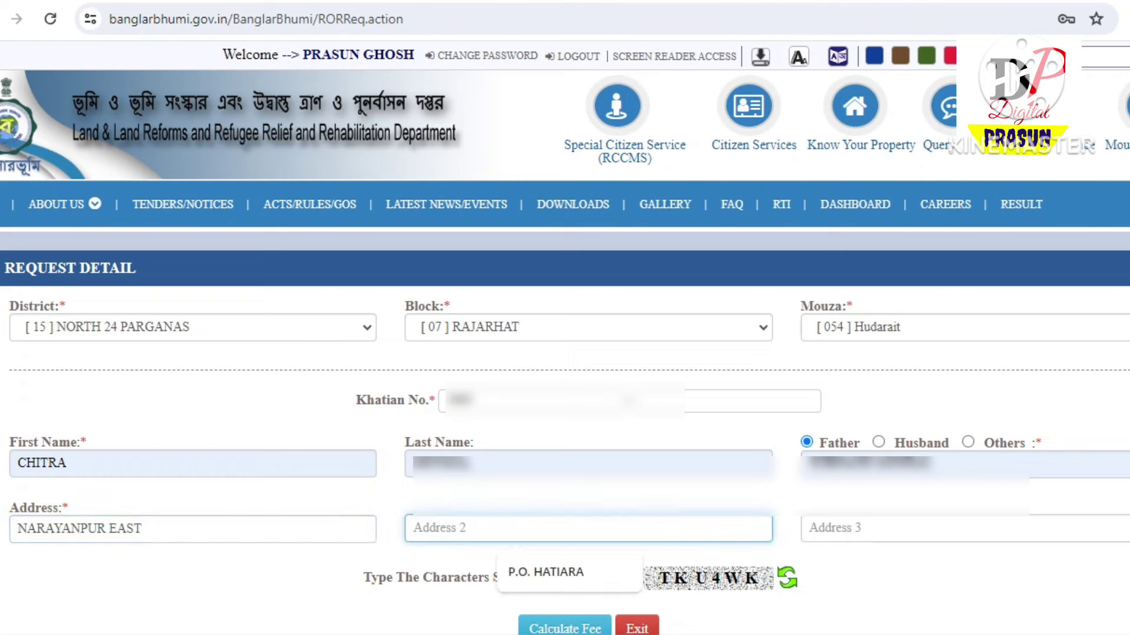
key("Down")
key("Return")
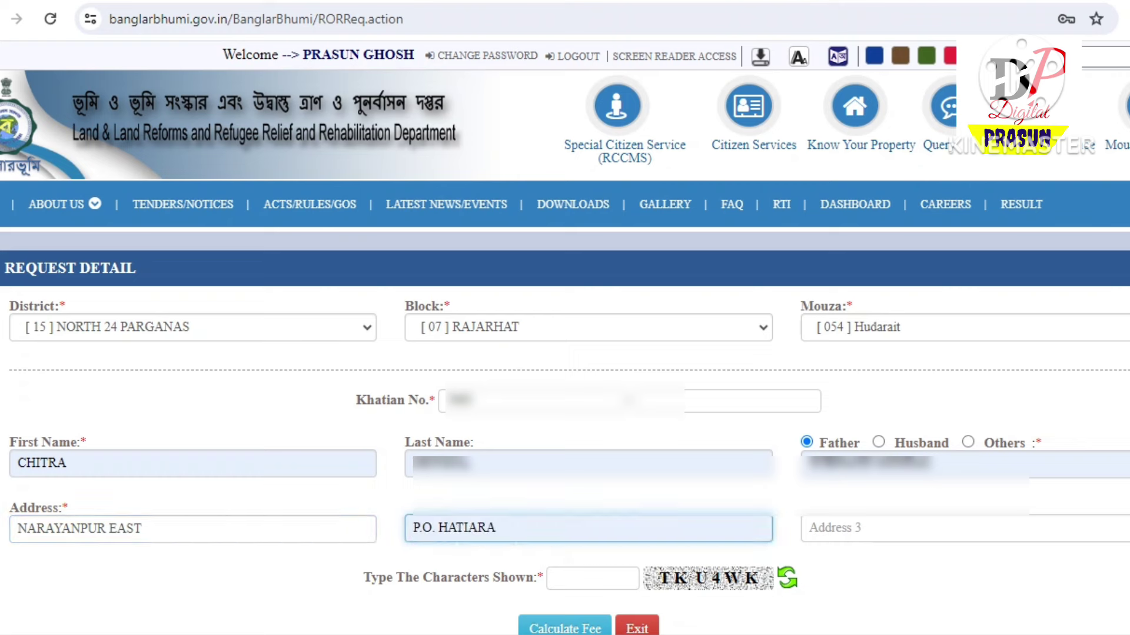
key("Down")
key("Down")
key("Return")
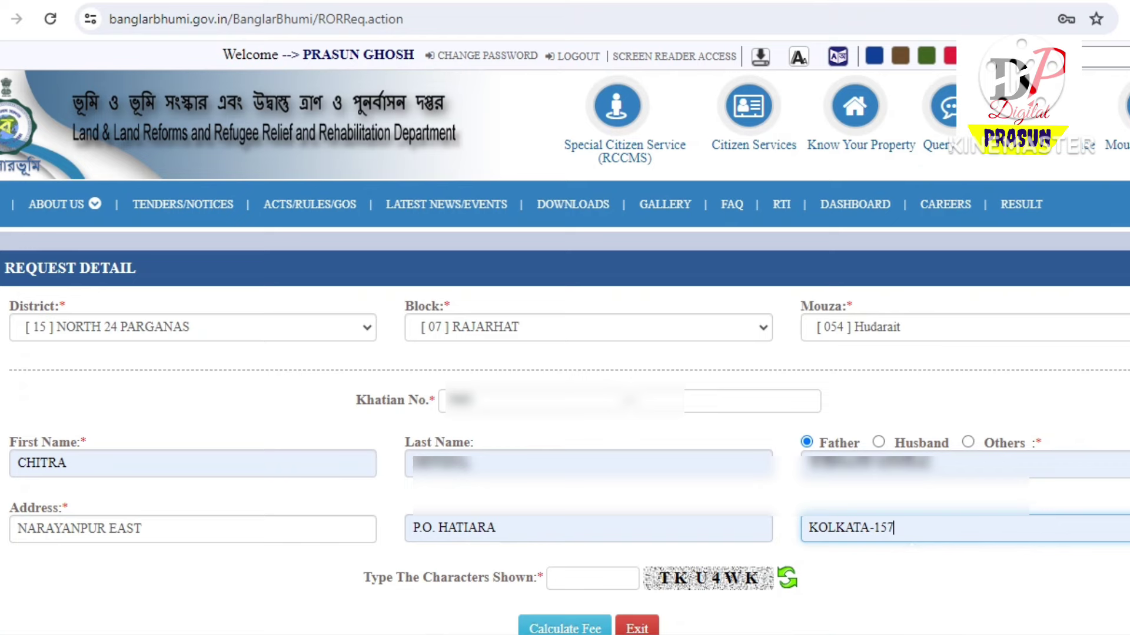
Enter captcha TKU4WK and calculate the ROR request fee
scroll(565, 330, "down", 3)
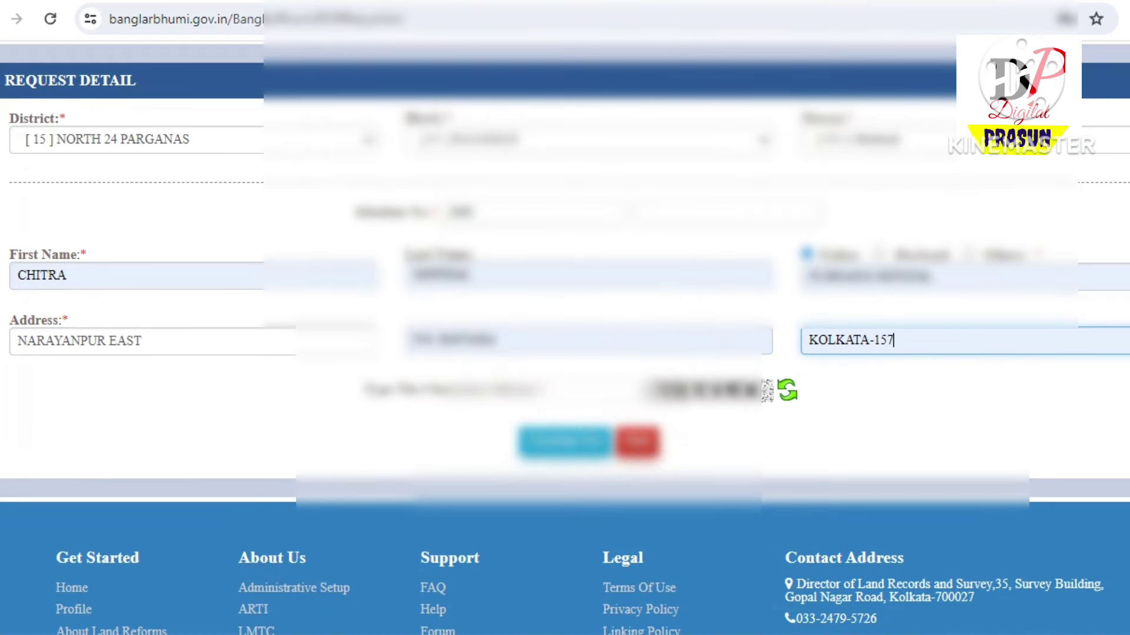
left_click(592, 390)
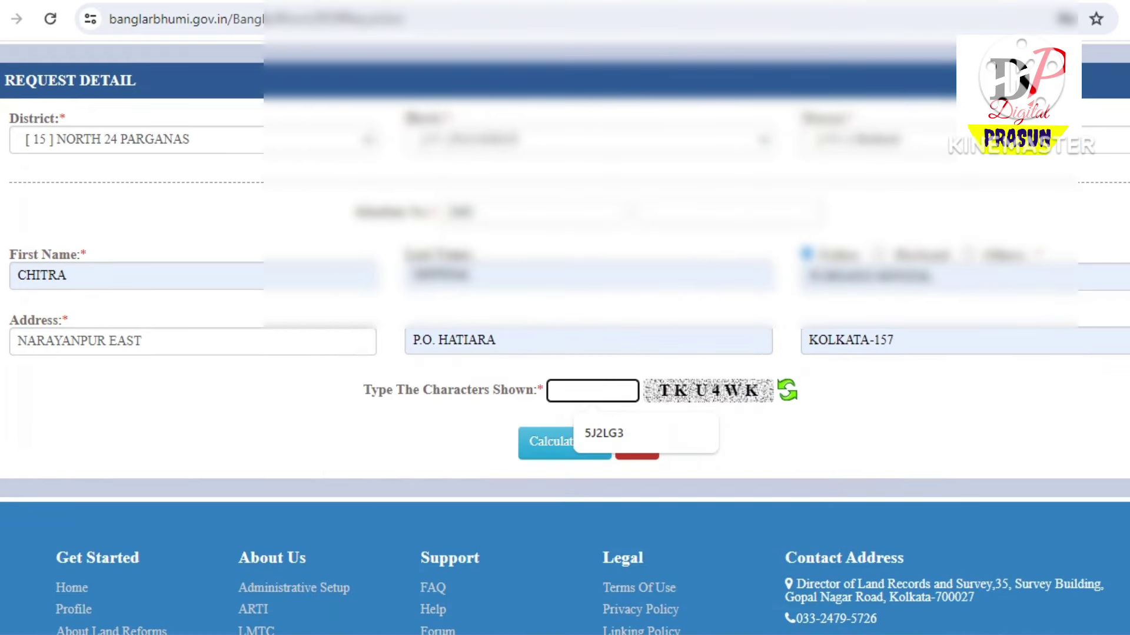
type("TKU")
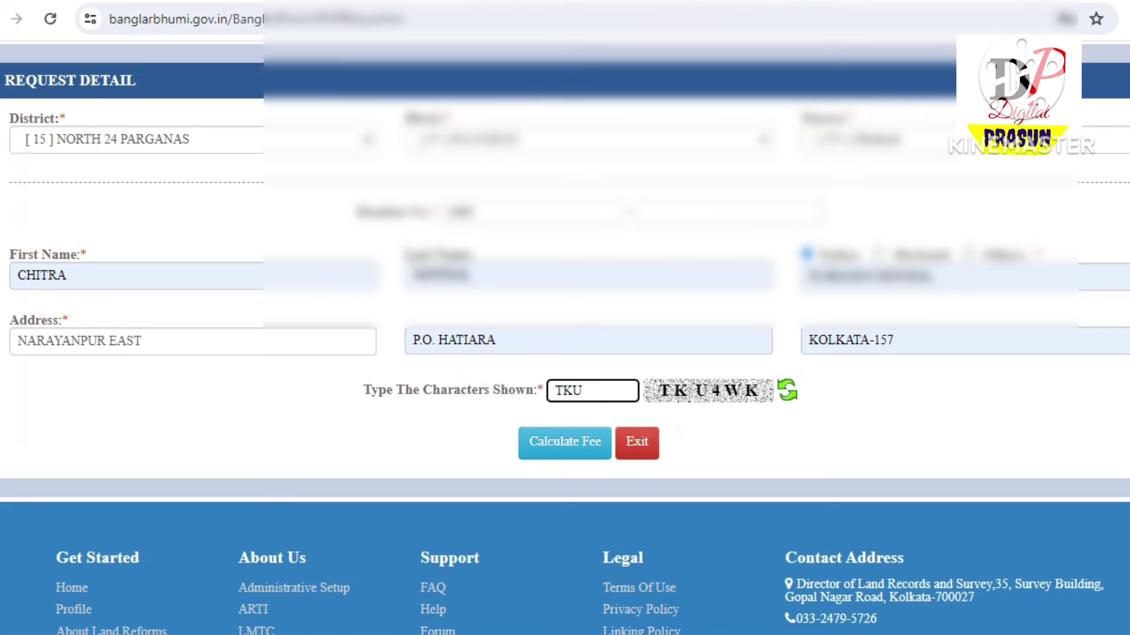
type("4WK")
key("Tab")
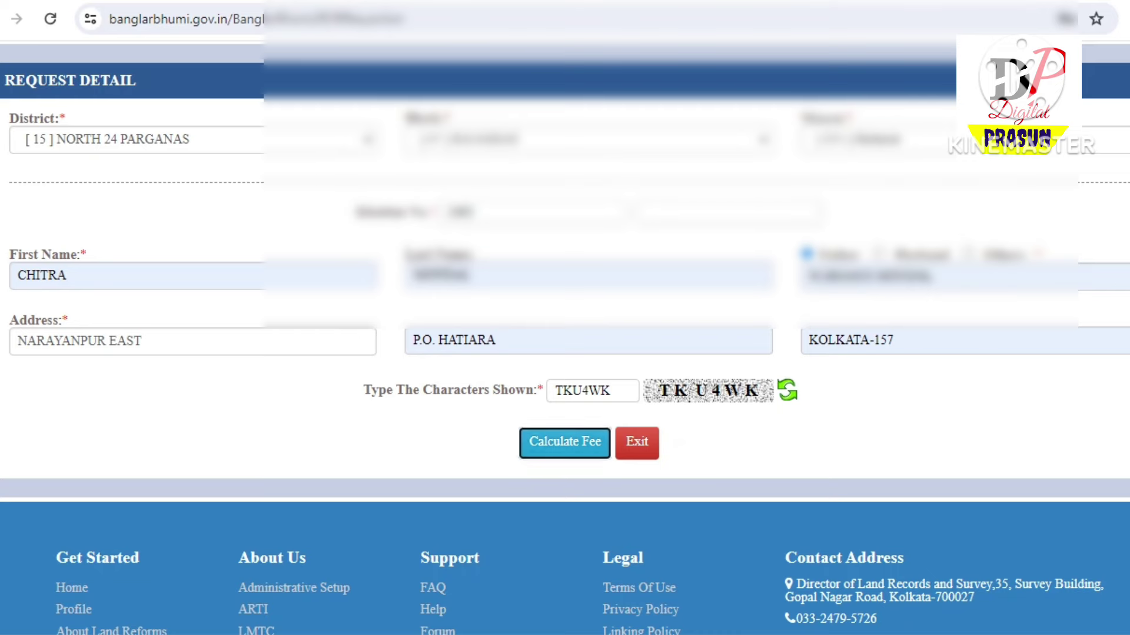
scroll(565, 318, "up", 3)
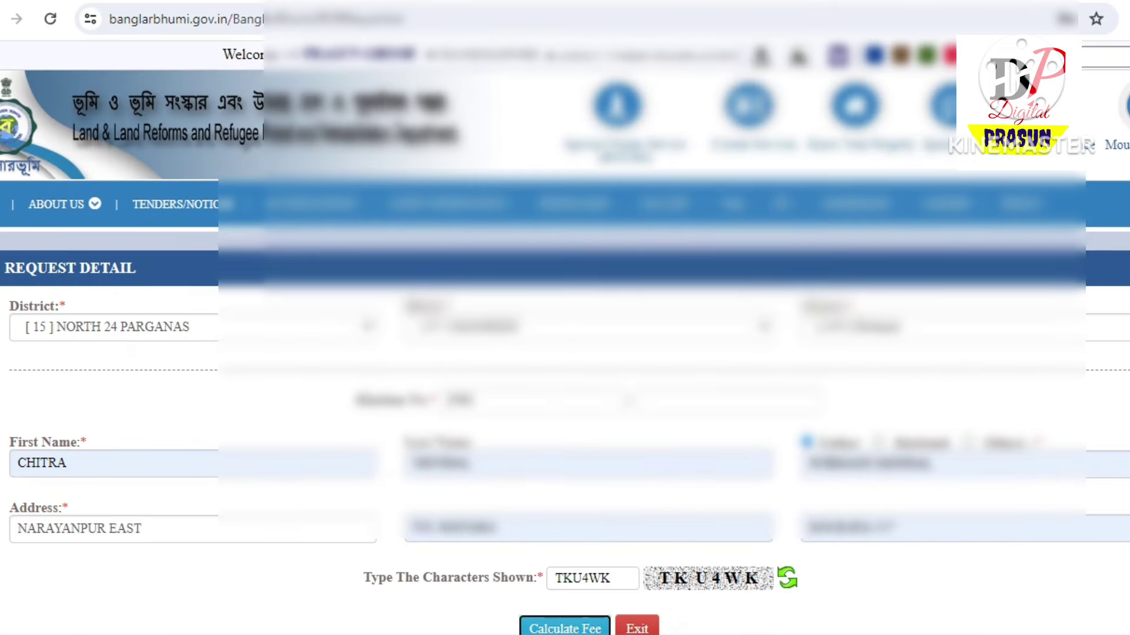
scroll(565, 317, "down", 3)
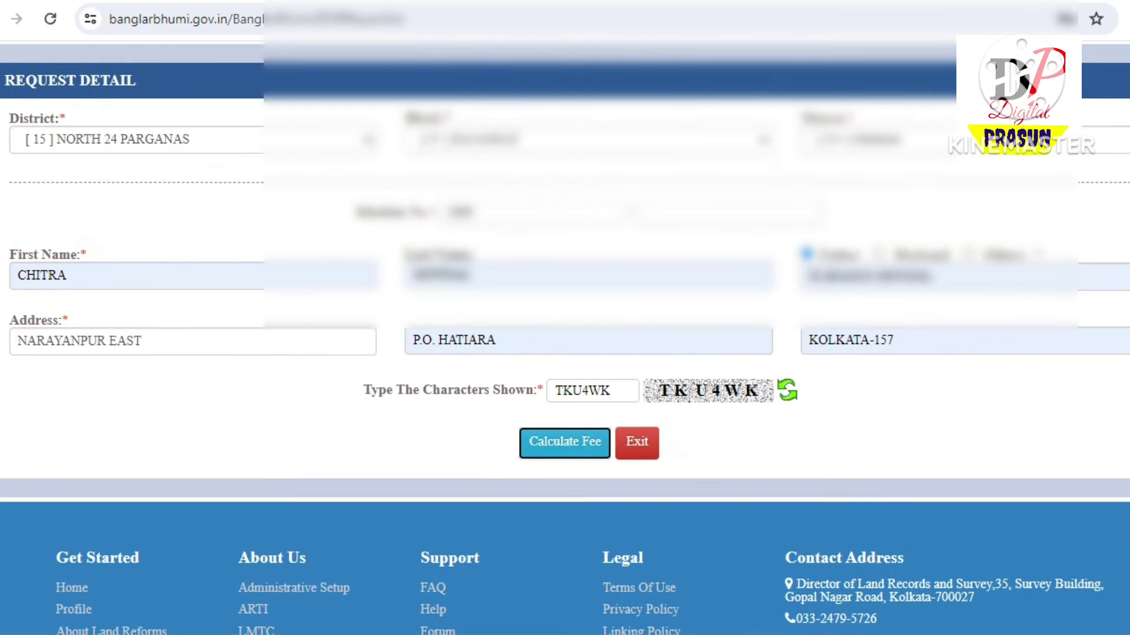
key("Return")
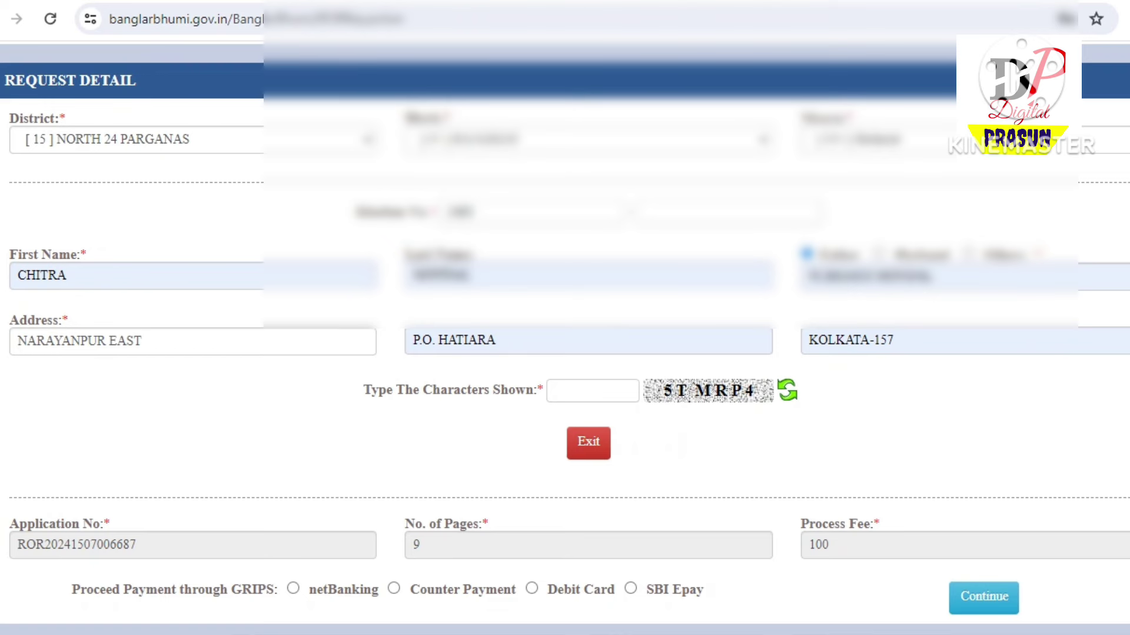
Review the 9 pages and 100 process fee, then select Counter Payment through GRIPS
scroll(565, 335, "down", 2)
scroll(564, 336, "down", 2)
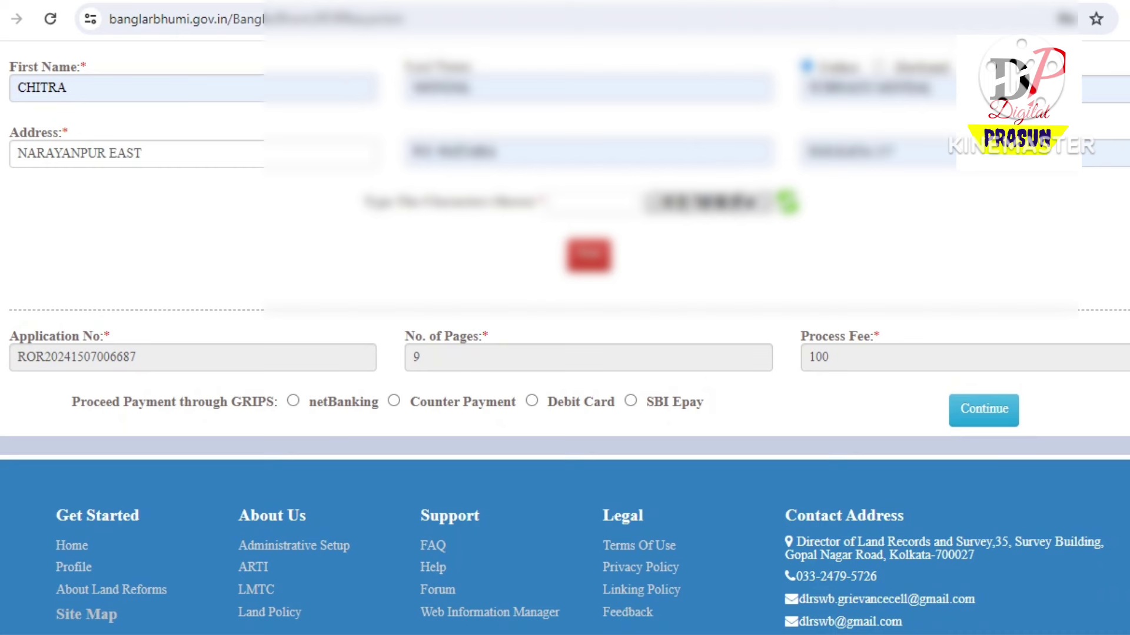
double_click(818, 357)
scroll(565, 338, "down", 2)
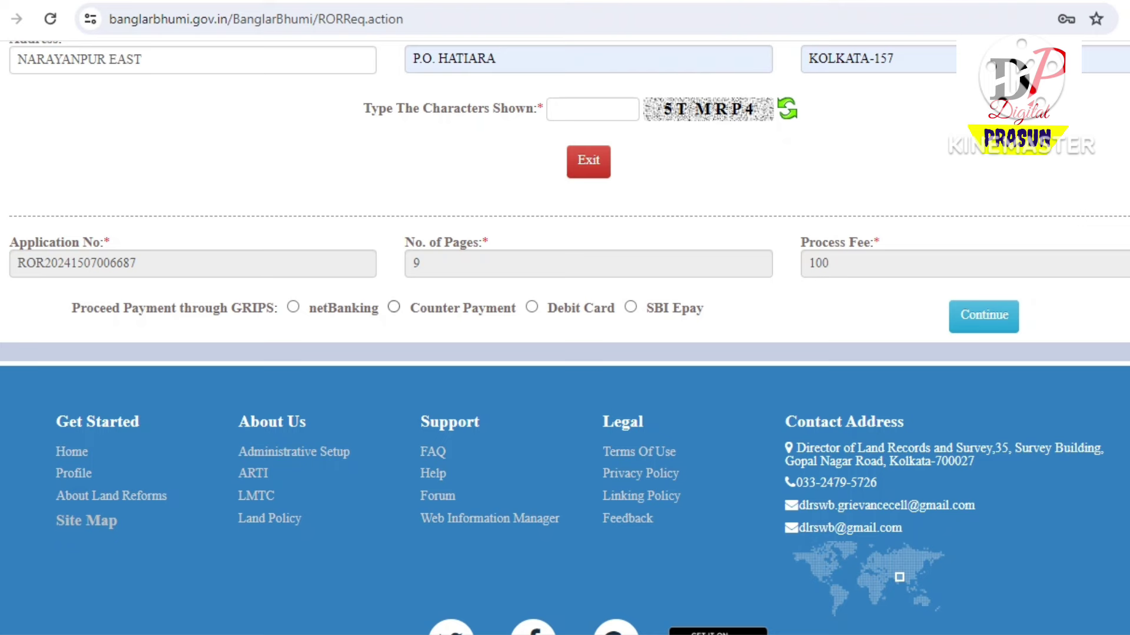
left_click(394, 306)
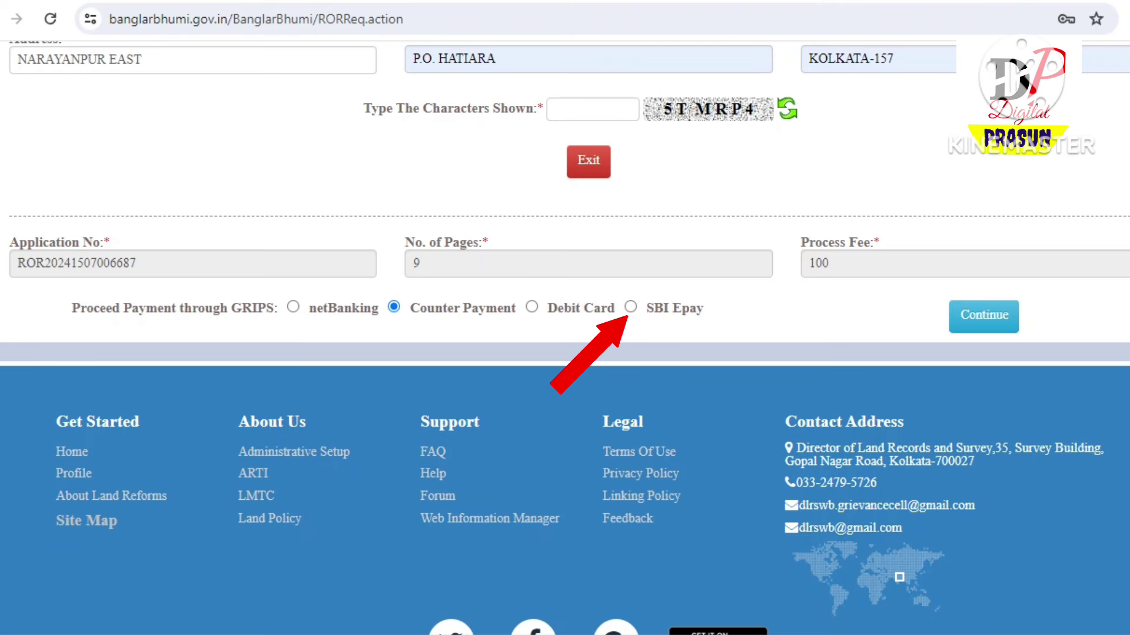
Continue past the 100 fee summary and disclaimer on to the GRIPS payment portal
left_click(983, 316)
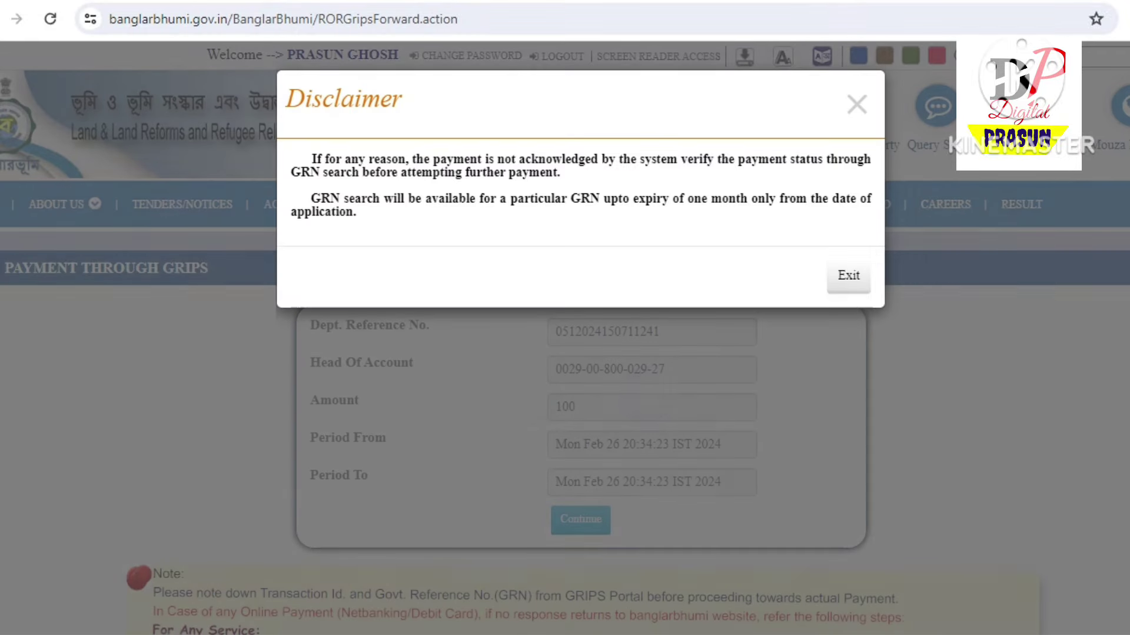
key("Escape")
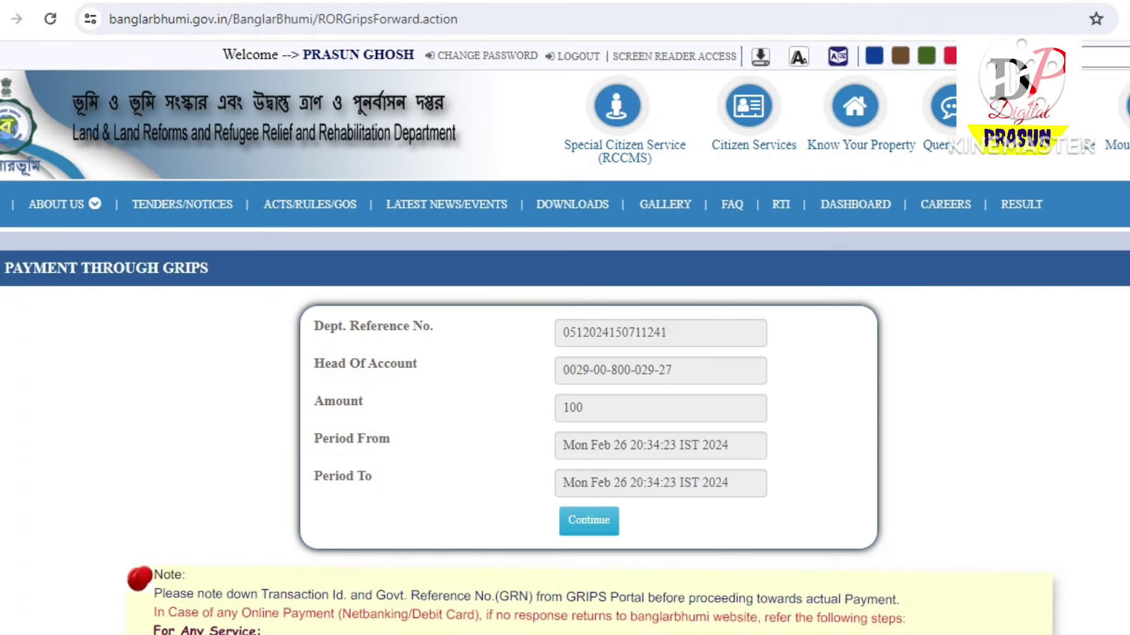
scroll(565, 353, "down", 2)
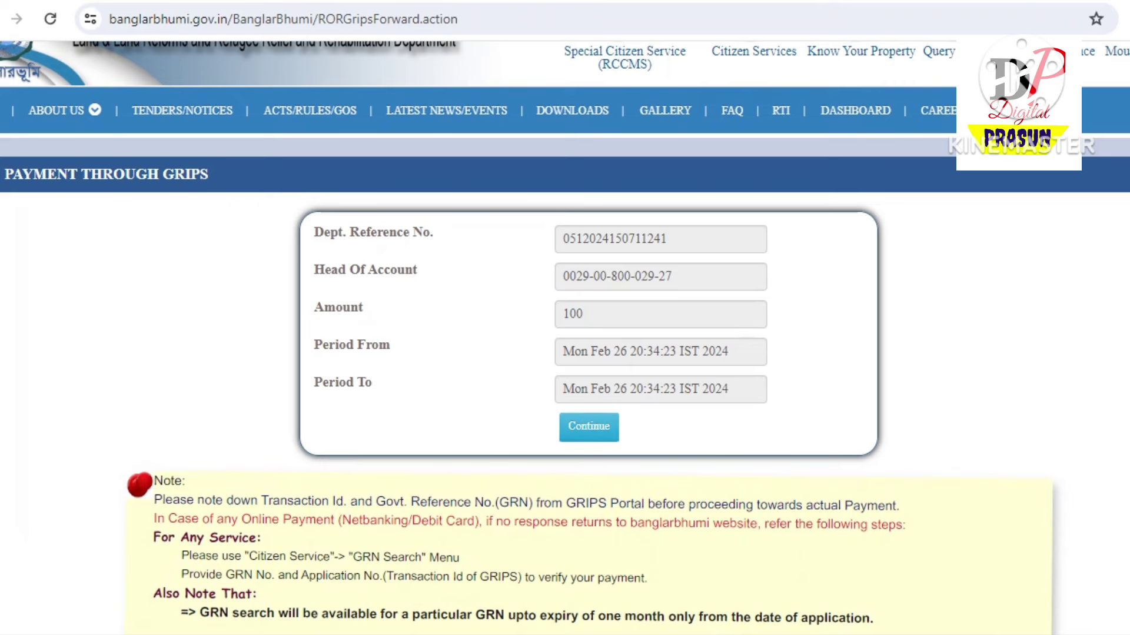
scroll(564, 353, "down", 3)
scroll(565, 353, "up", 2)
left_click(589, 333)
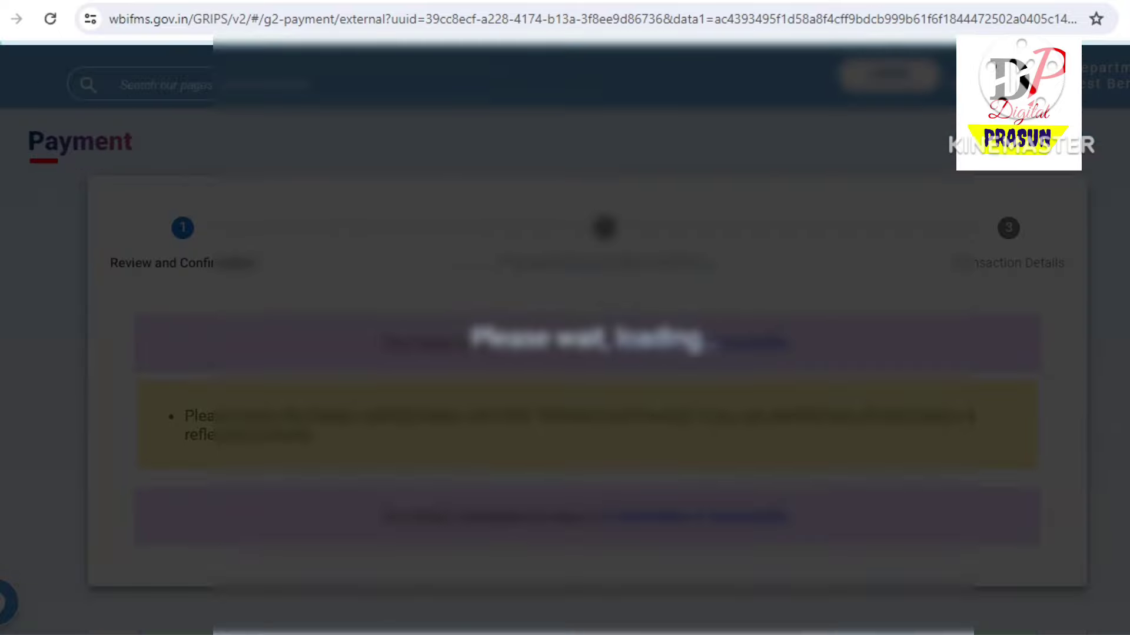
Mark the ₹100 challan details as 'Verified and checked' and go to the next step
scroll(579, 336, "down", 8)
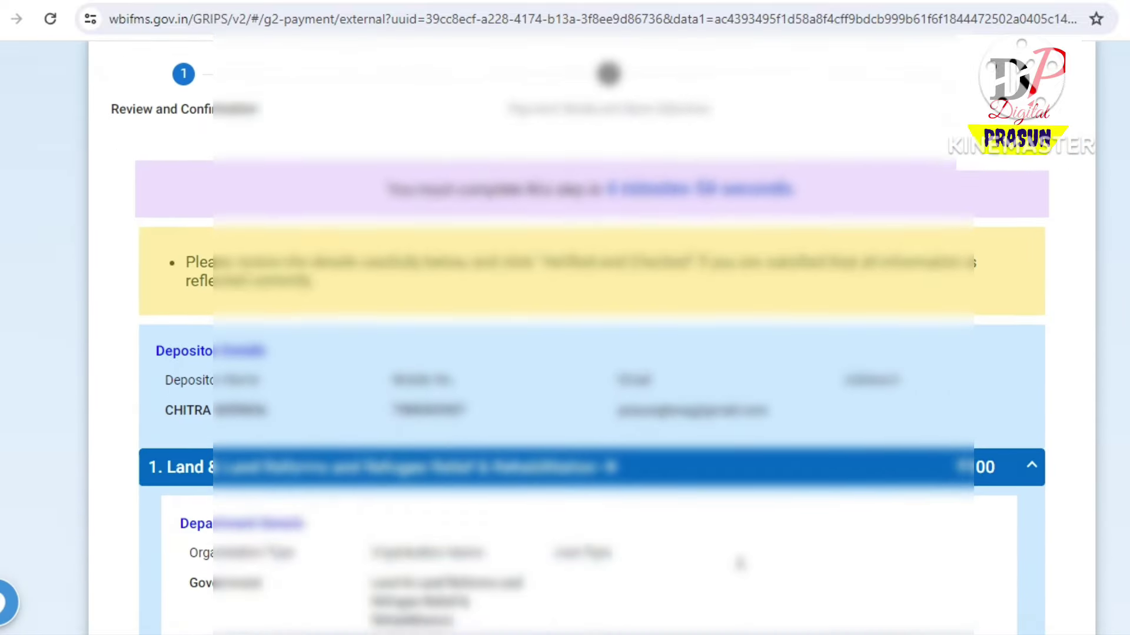
scroll(591, 333, "down", 6)
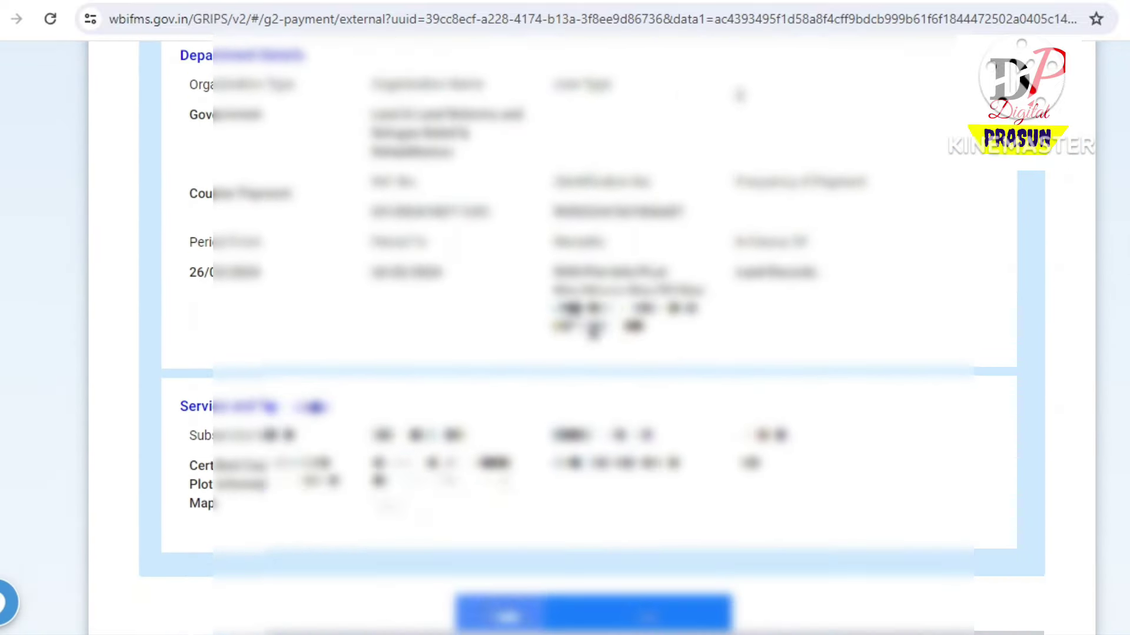
scroll(592, 333, "up", 3)
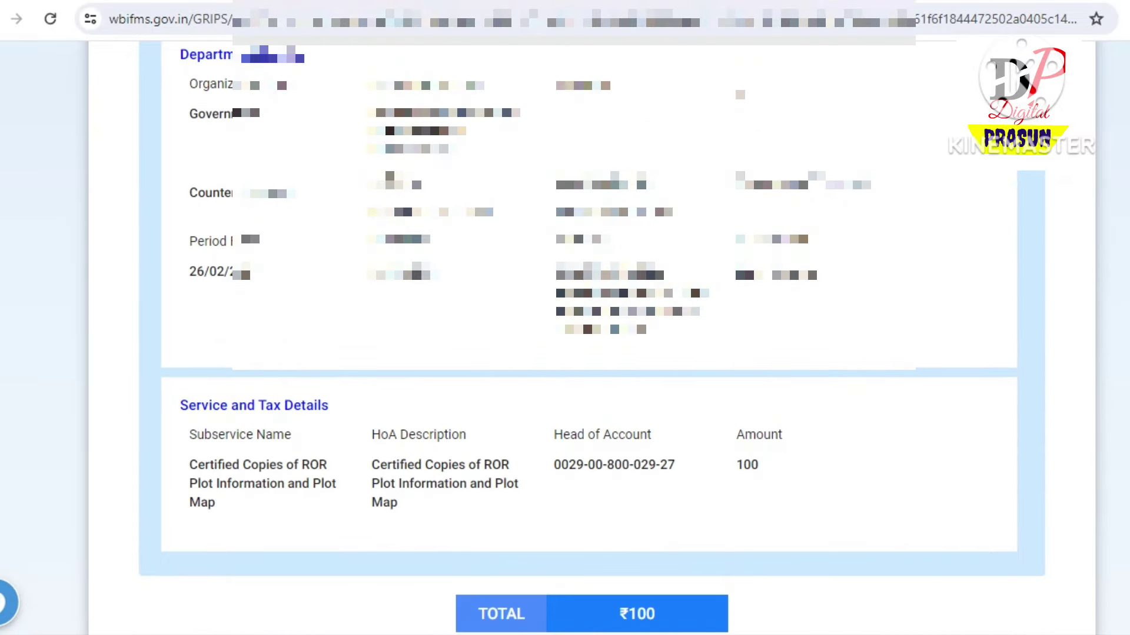
scroll(565, 353, "down", 2)
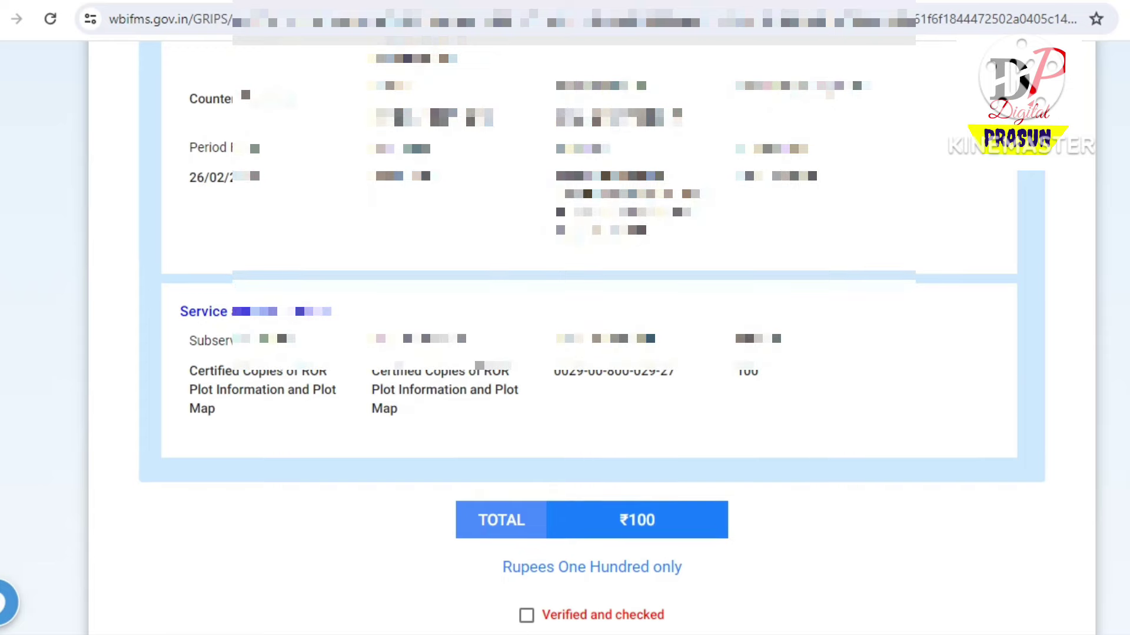
left_click(526, 614)
scroll(565, 353, "down", 2)
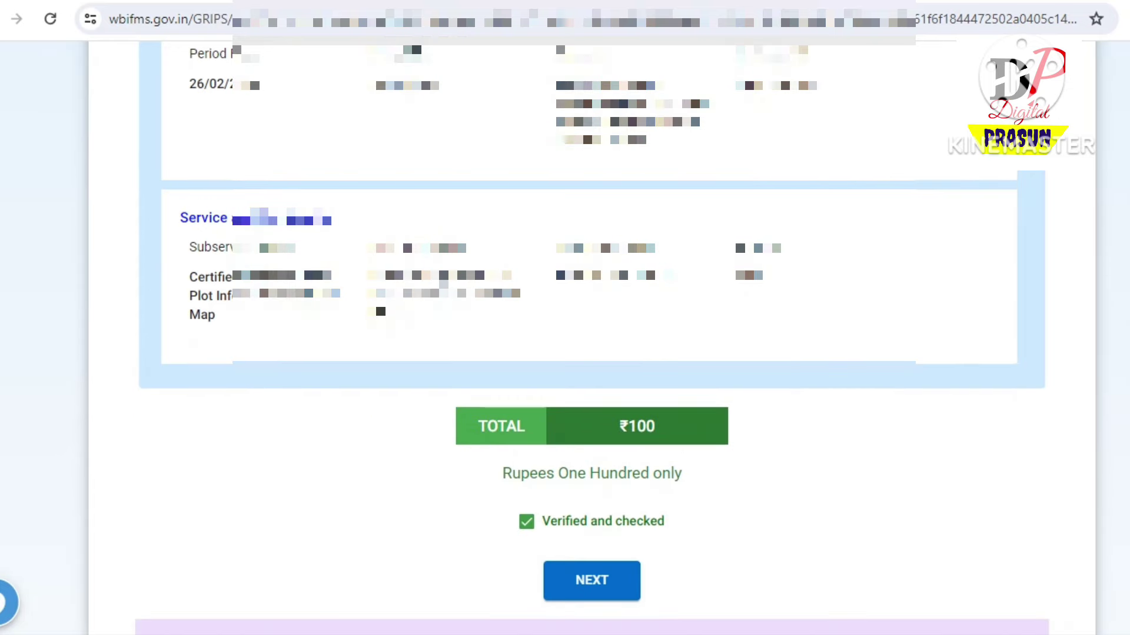
left_click(591, 580)
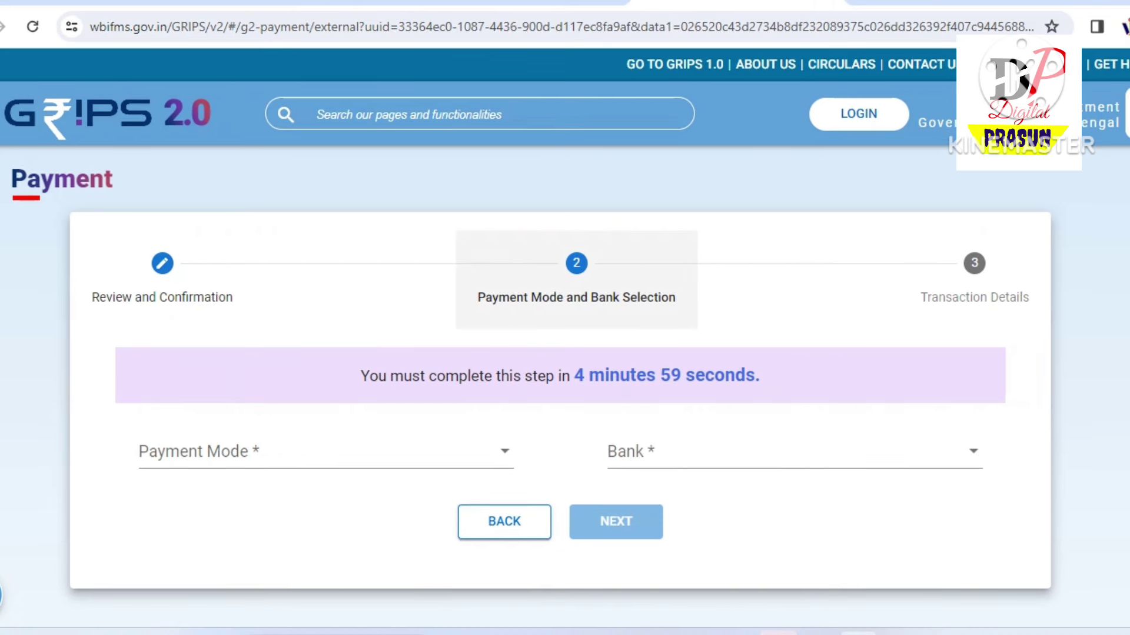
Choose SBI Epay payment mode via Payment Gateway/Bank and generate the transaction details
left_click(323, 452)
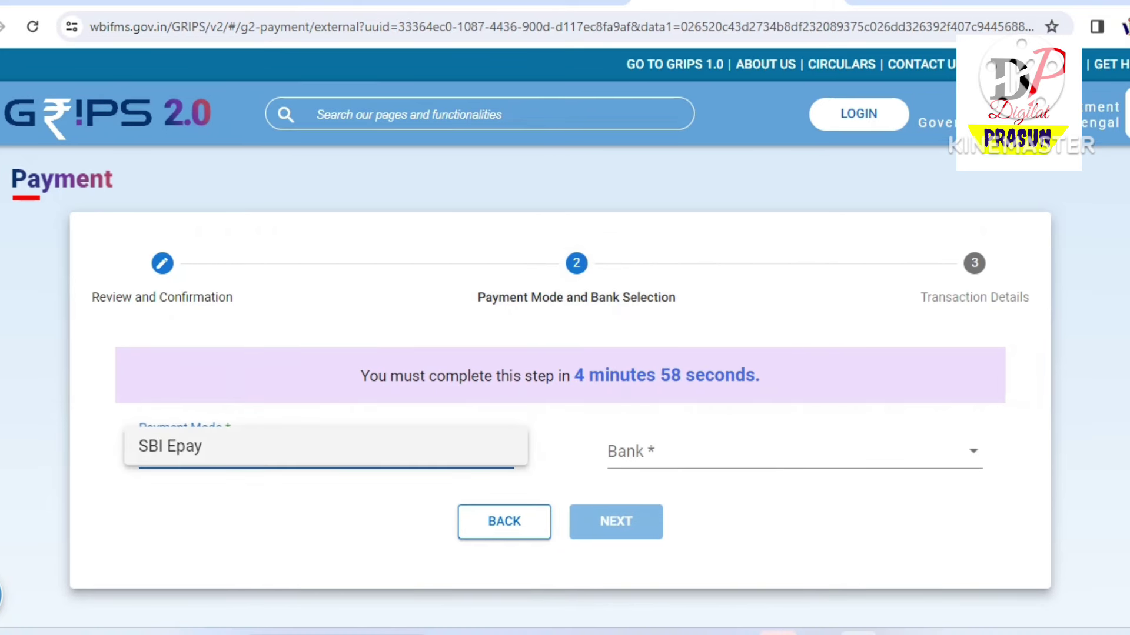
left_click(177, 442)
left_click(795, 452)
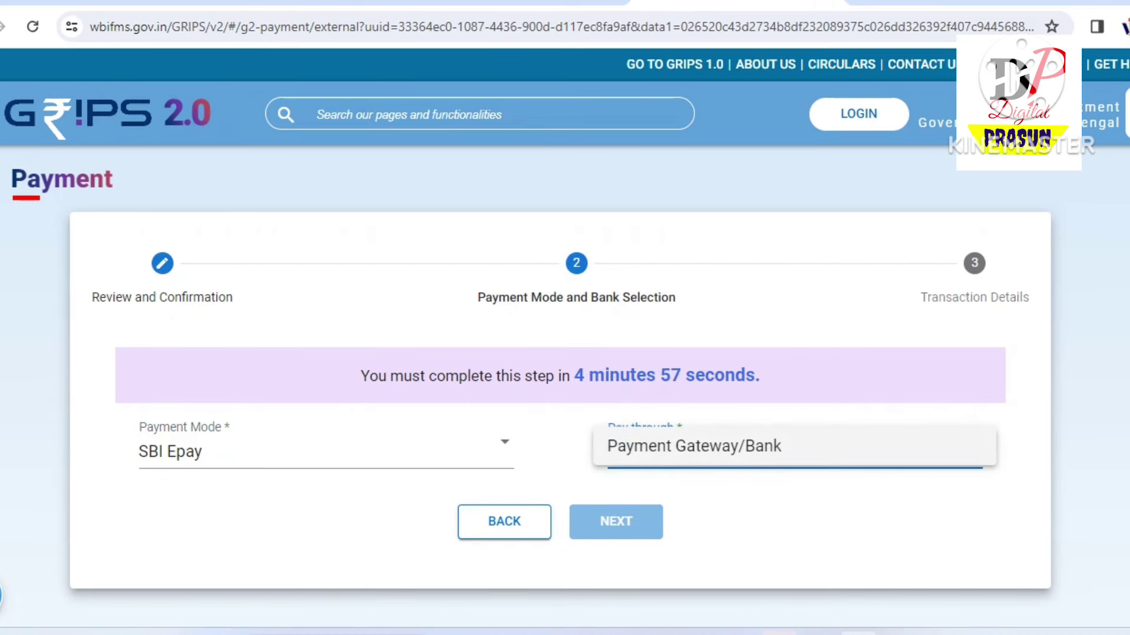
left_click(694, 448)
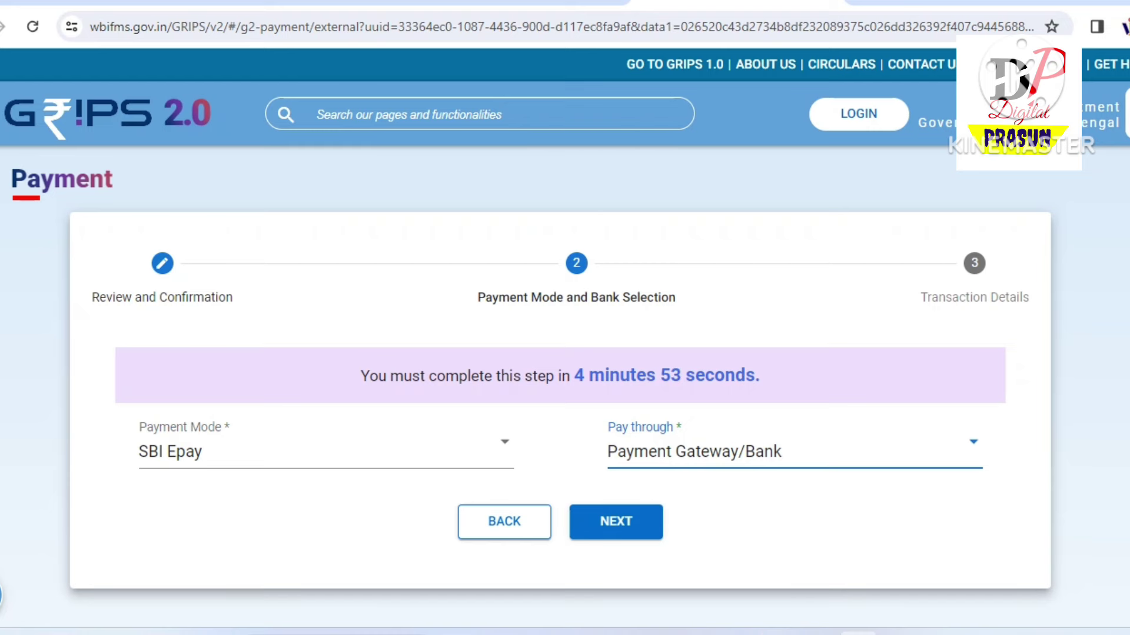
left_click(615, 521)
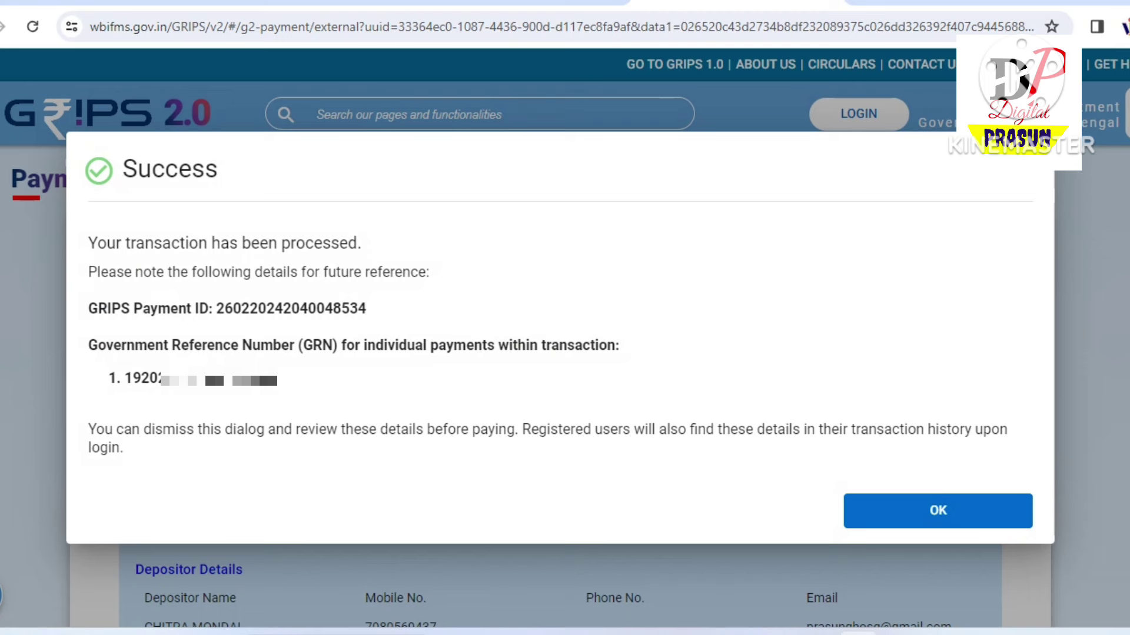
Copy the generated GRN, dismiss the success message and review the SBIePay payment details
left_click_drag(125, 377, 278, 378)
key("Return")
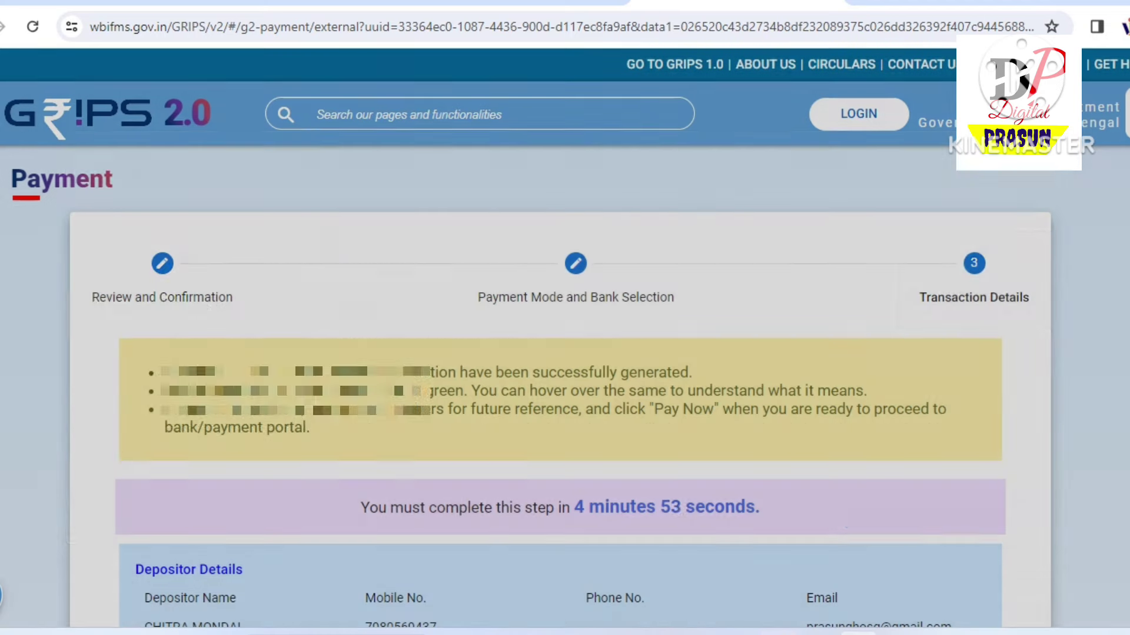
scroll(565, 353, "down", 3)
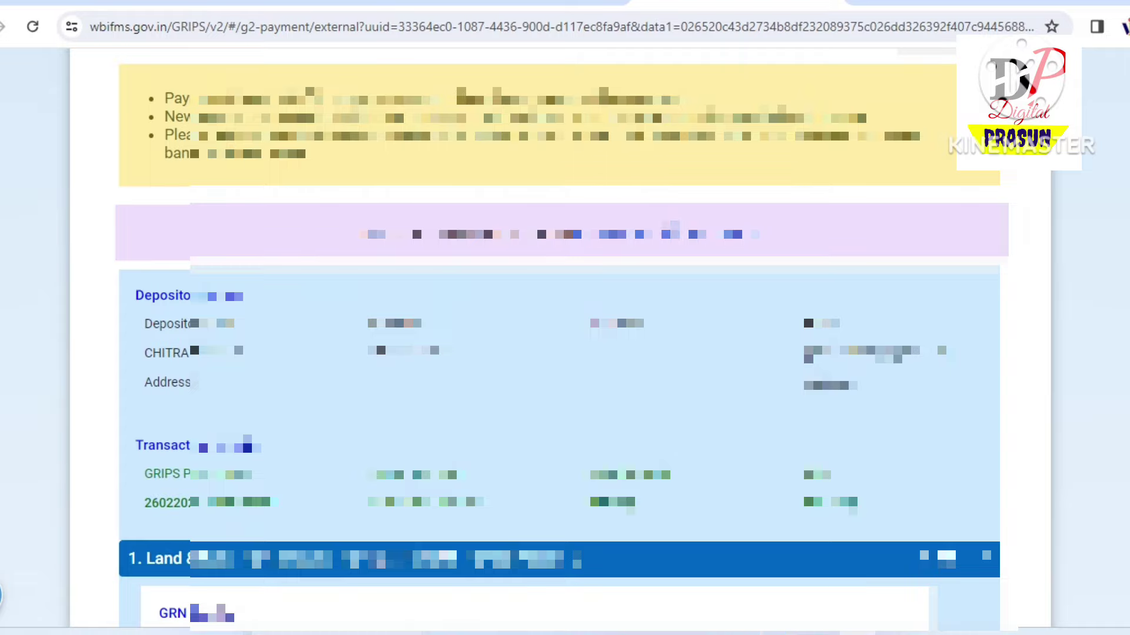
scroll(564, 353, "down", 5)
scroll(565, 353, "down", 4)
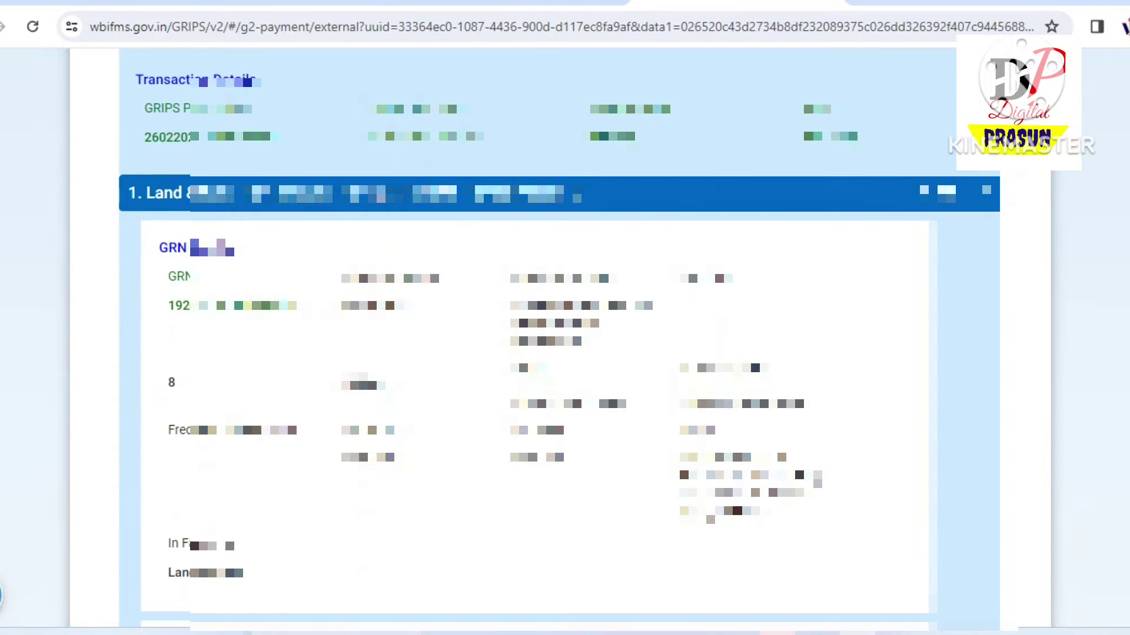
scroll(565, 353, "down", 1)
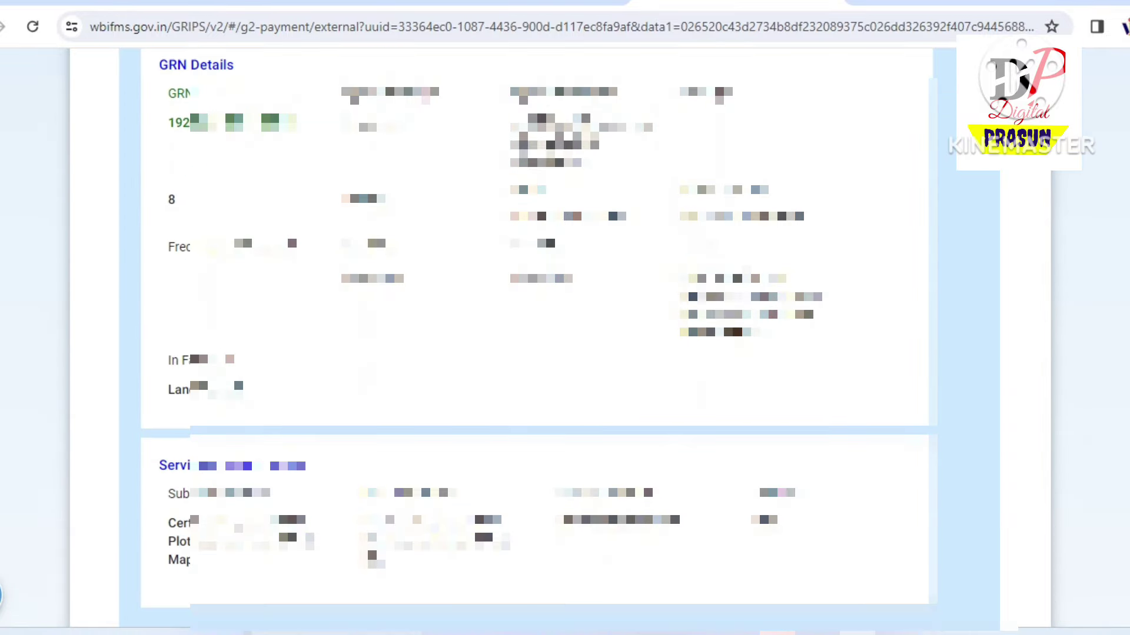
scroll(565, 353, "down", 2)
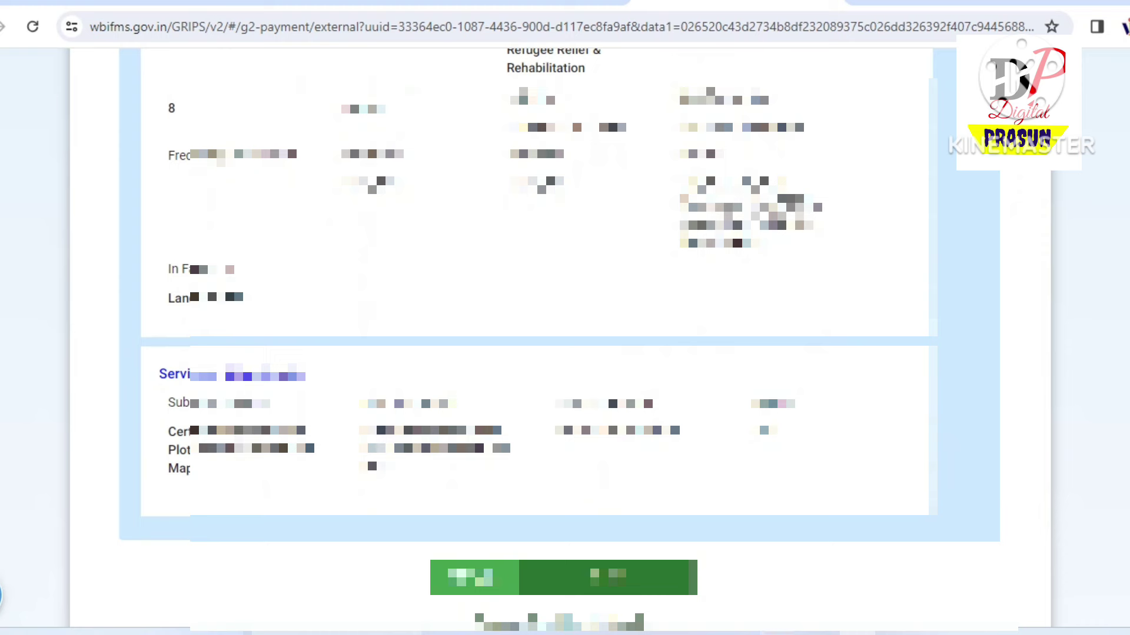
scroll(564, 353, "down", 2)
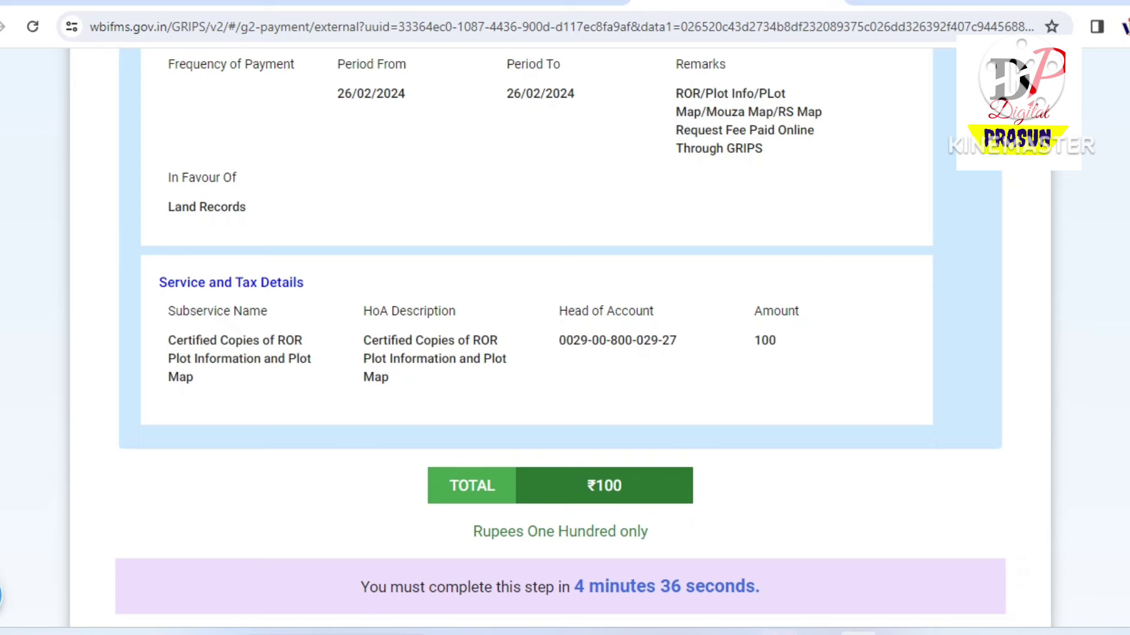
scroll(560, 338, "down", 2)
Proceed to pay on SBI ePay, try a card number, then clear it
left_click(610, 557)
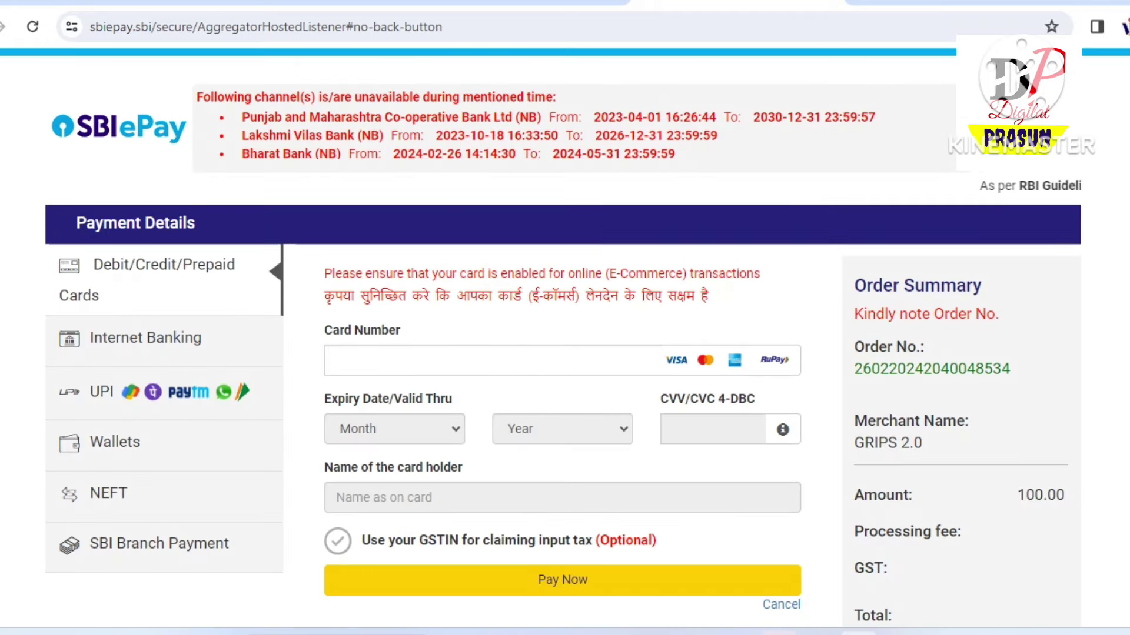
left_click(493, 360)
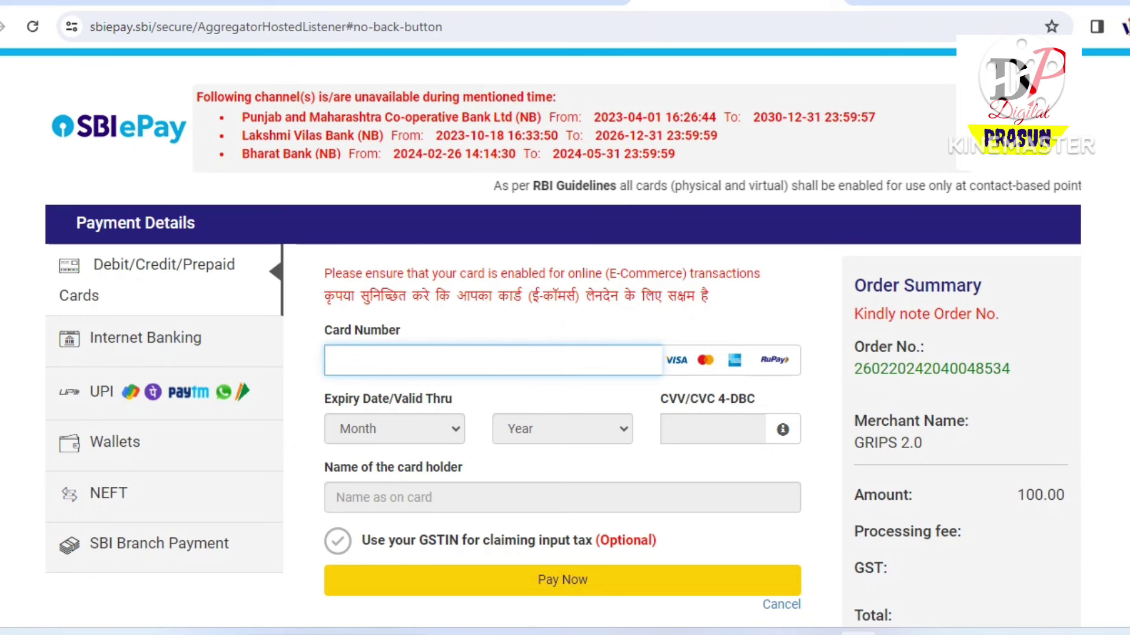
type("1")
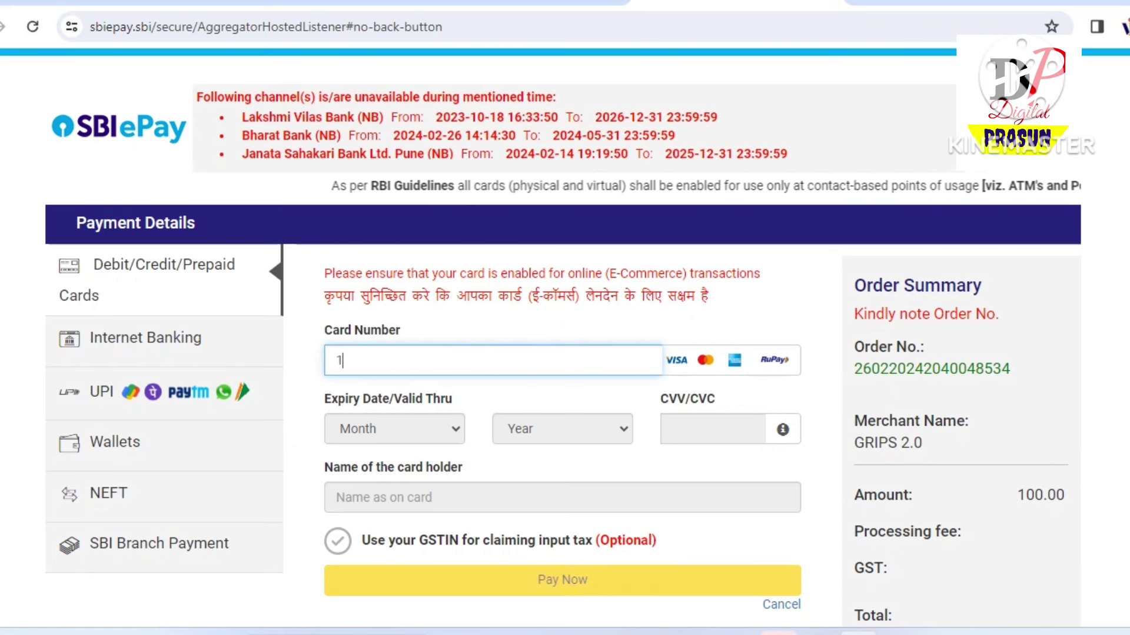
key("BackSpace")
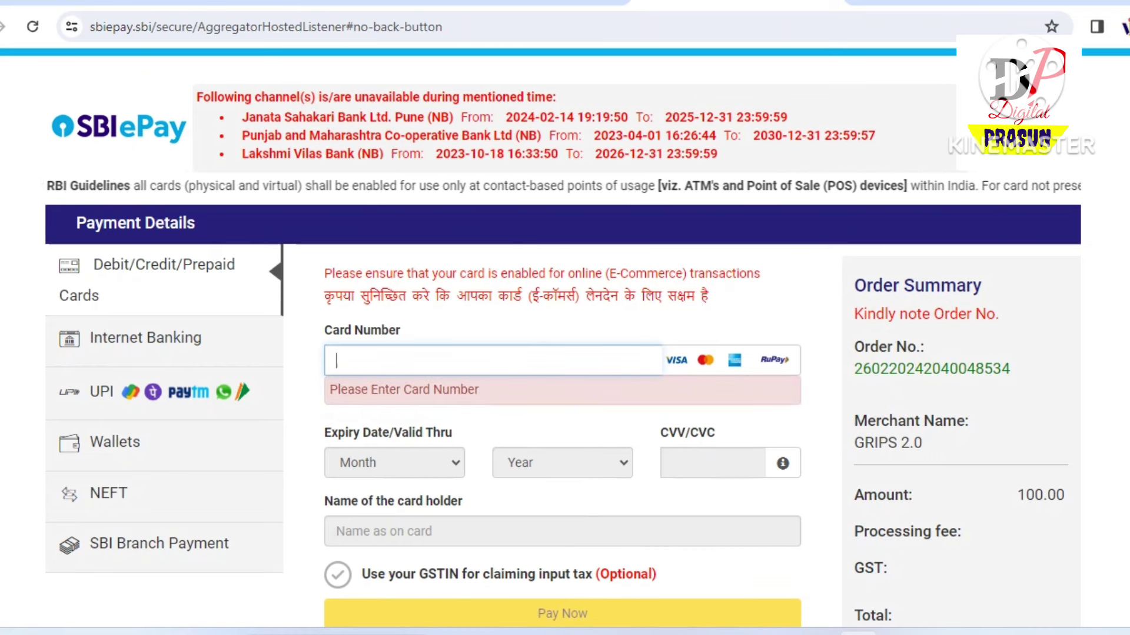
type("1")
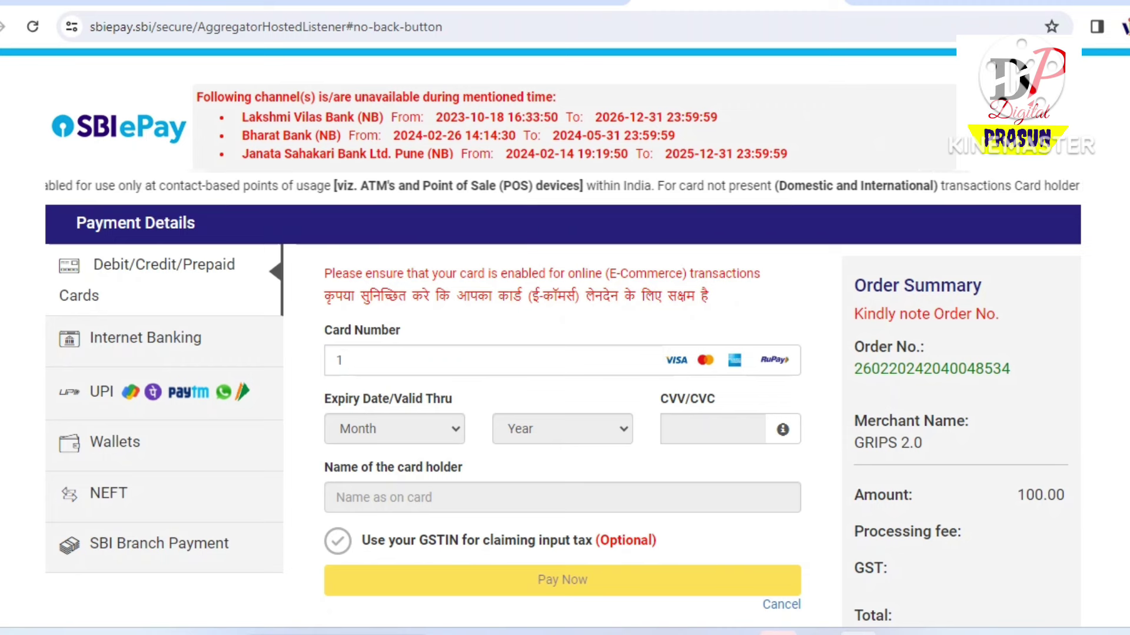
left_click(344, 360)
type("325 ")
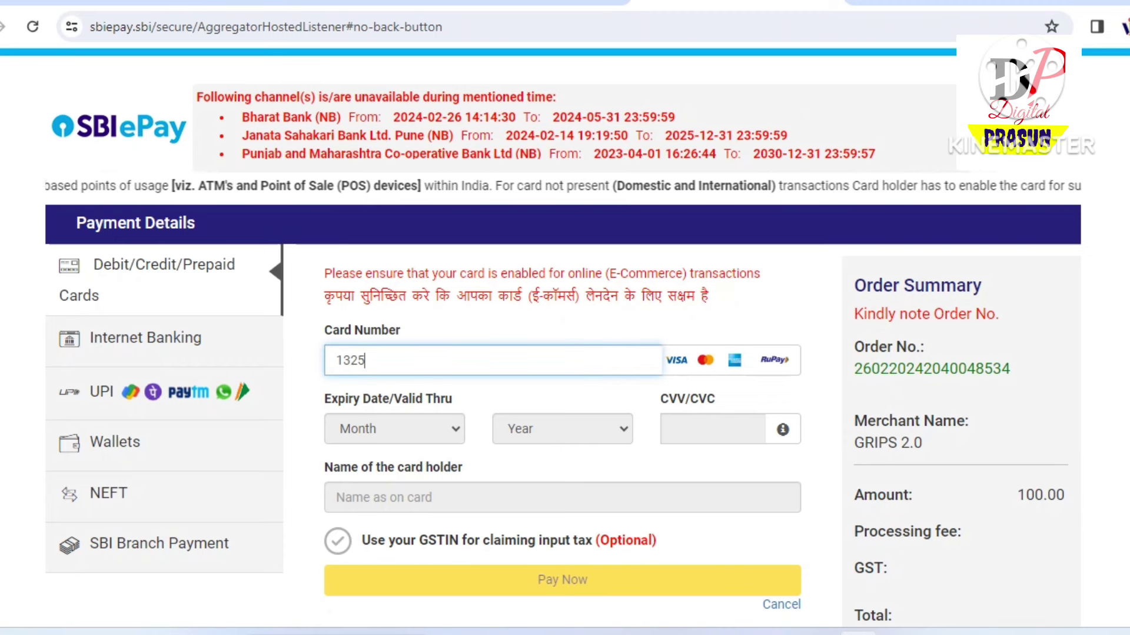
type("4")
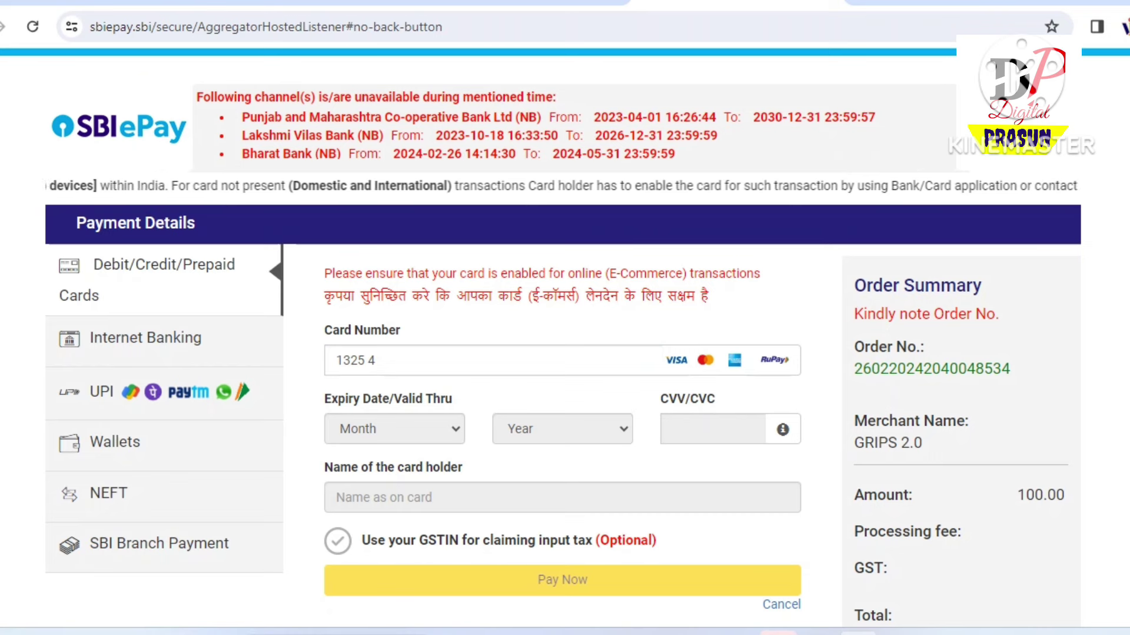
triple_click(353, 360)
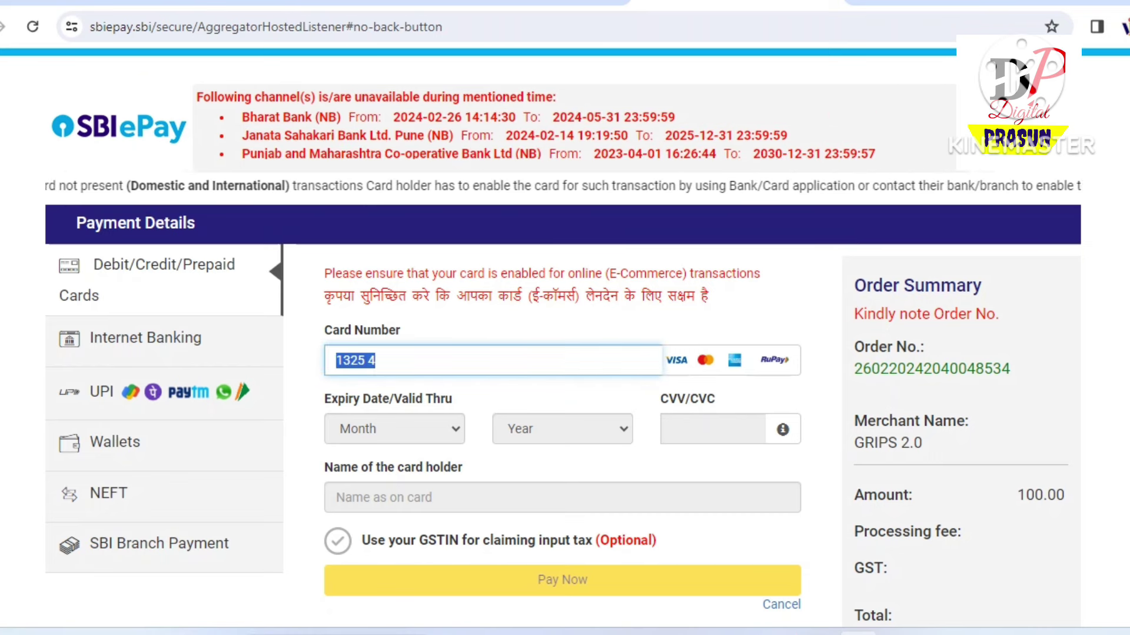
key("BackSpace")
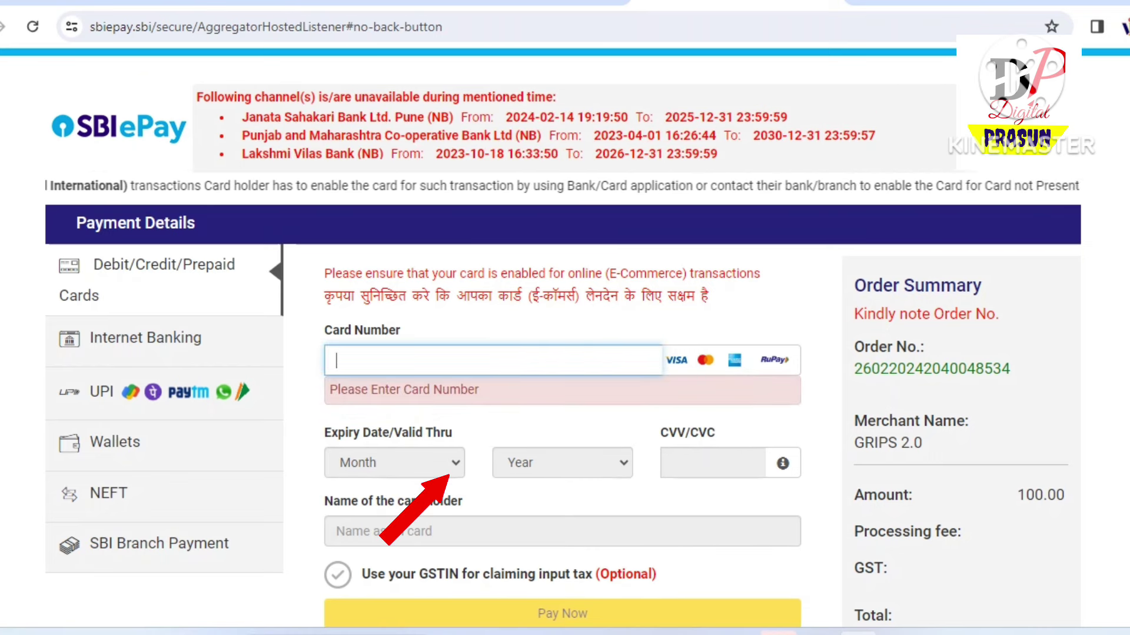
Browse the Internet Banking bank list without choosing, then switch to UPI
scroll(562, 353, "down", 2)
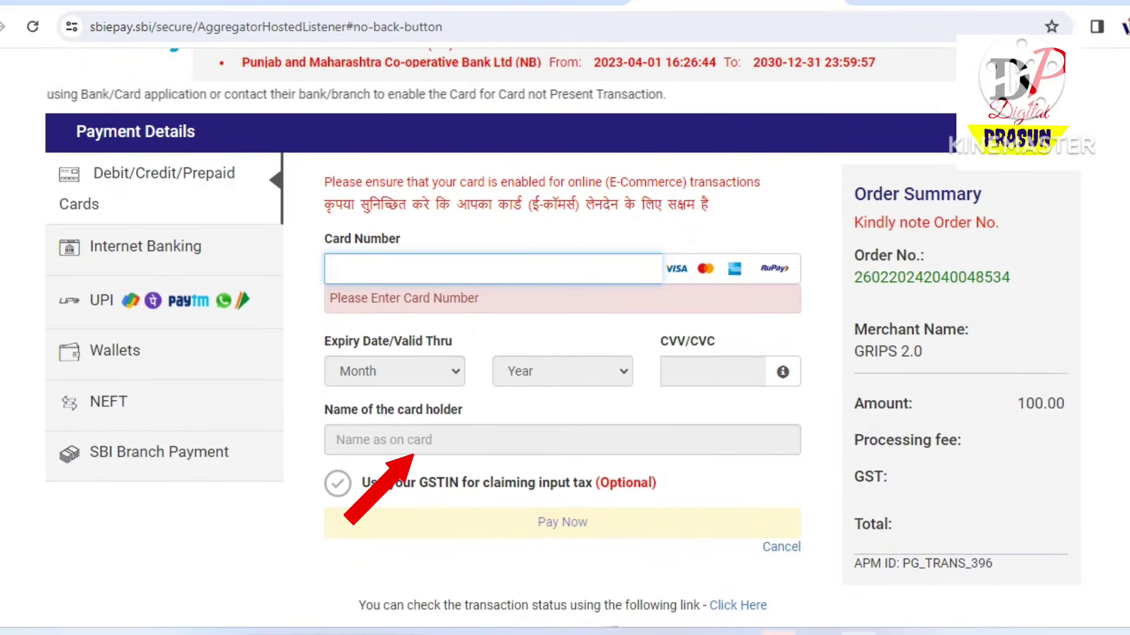
scroll(561, 353, "up", 2)
left_click(146, 246)
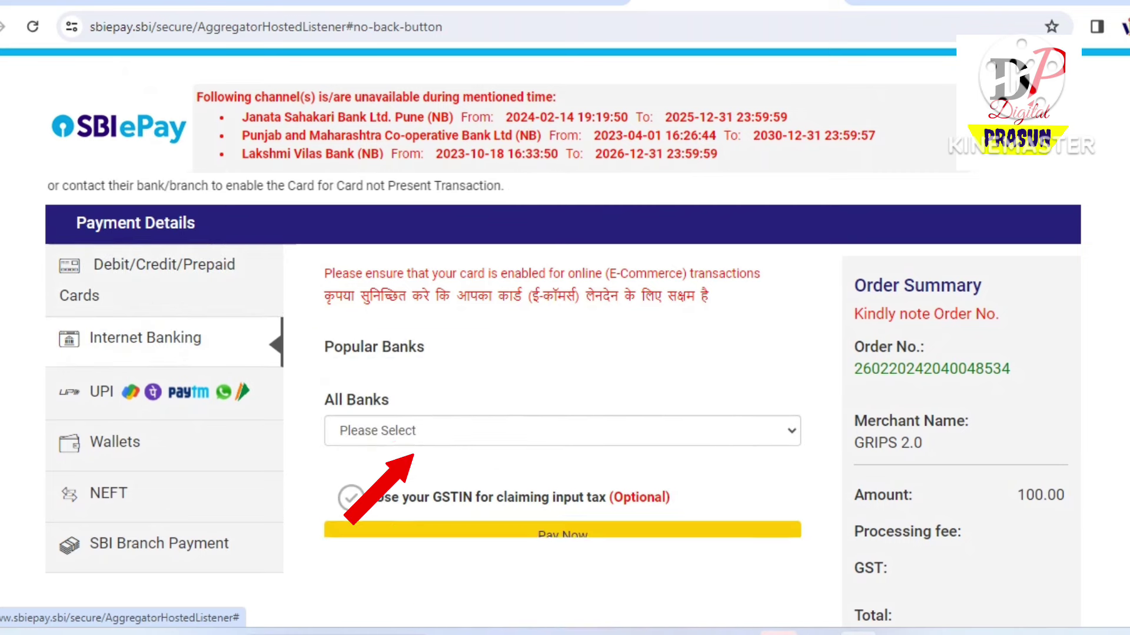
left_click(562, 363)
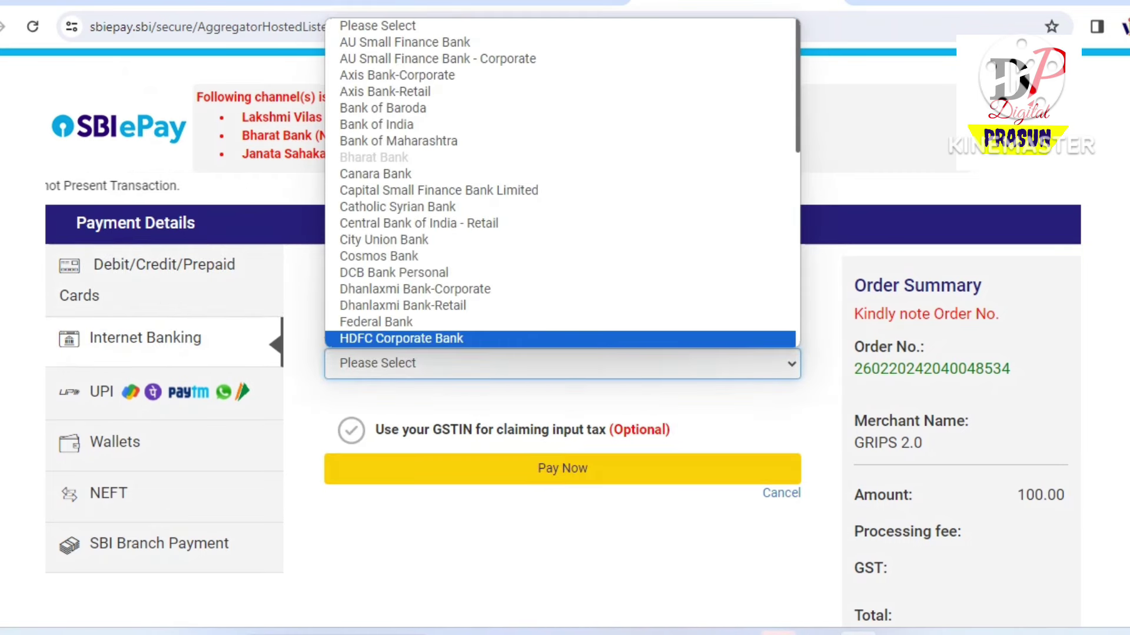
key("Escape")
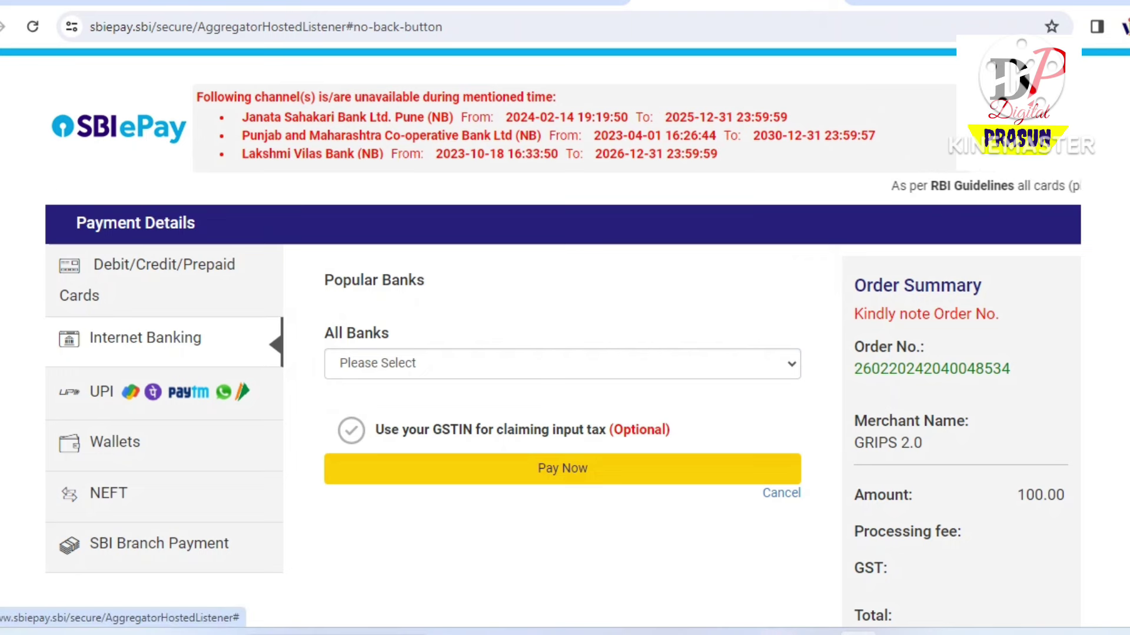
left_click(101, 392)
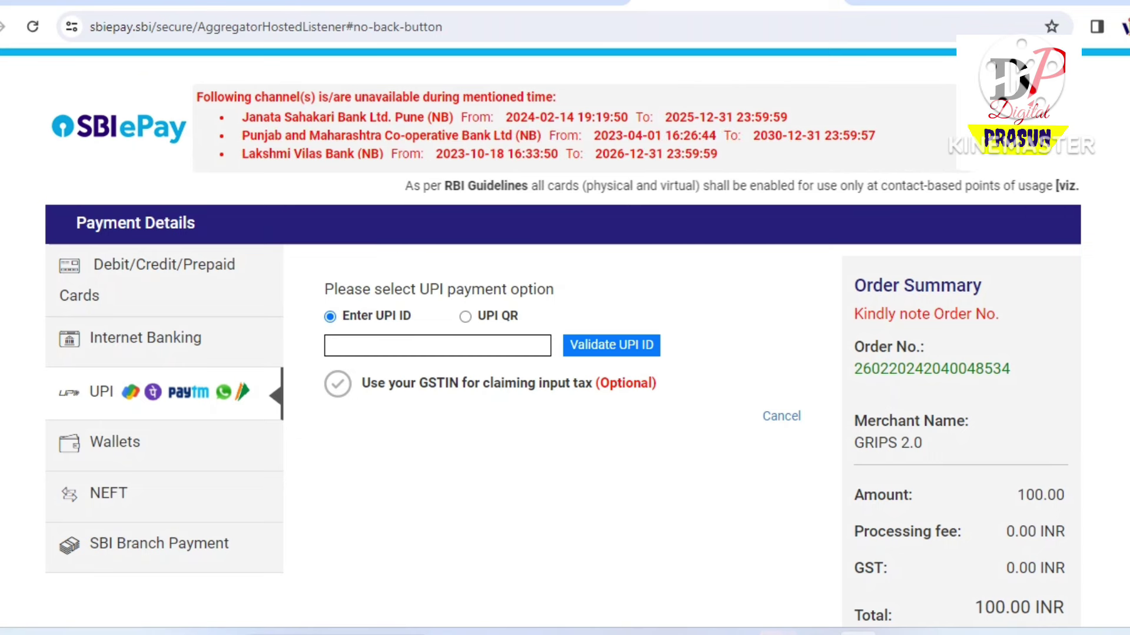
Choose UPI QR and bring up the payment QR code for the 100.00 INR order
left_click(465, 317)
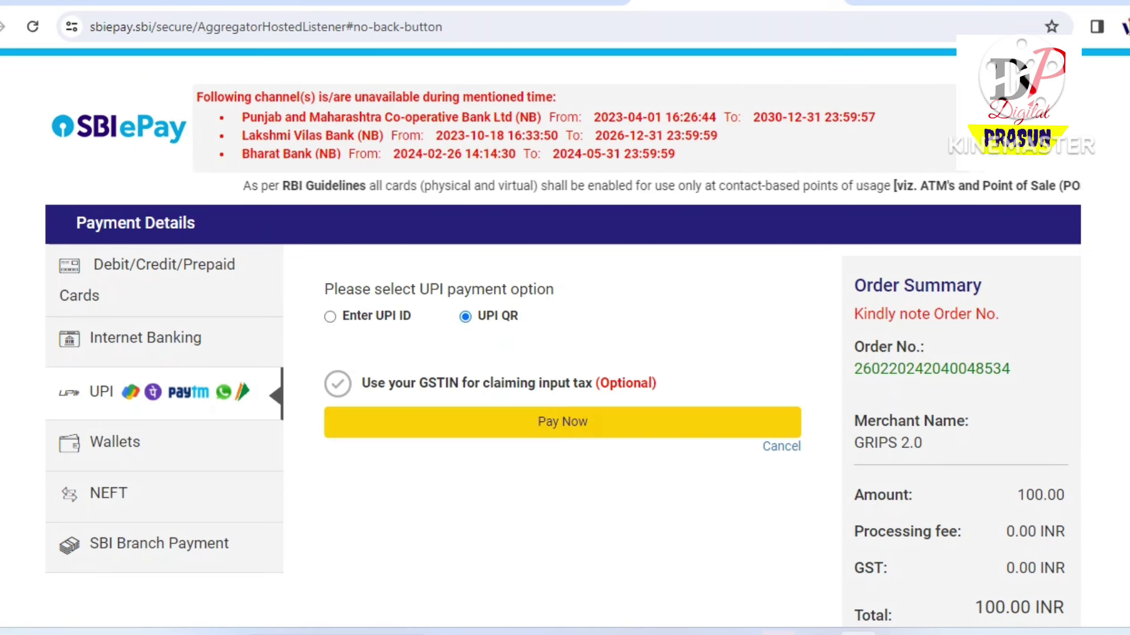
left_click(563, 422)
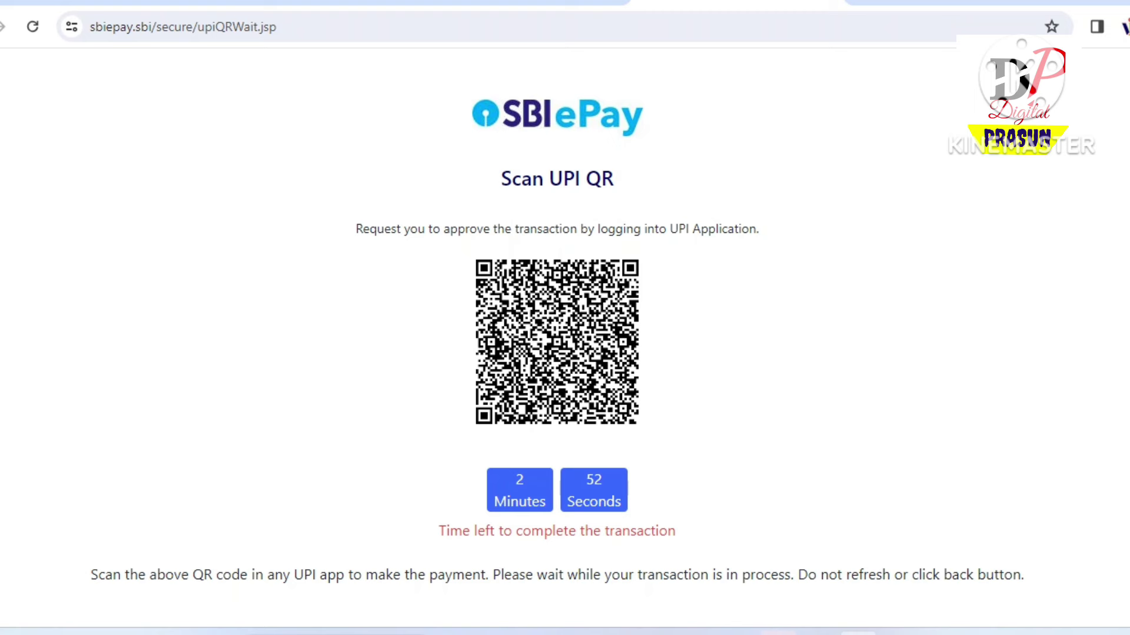
scroll(557, 327, "down", 1)
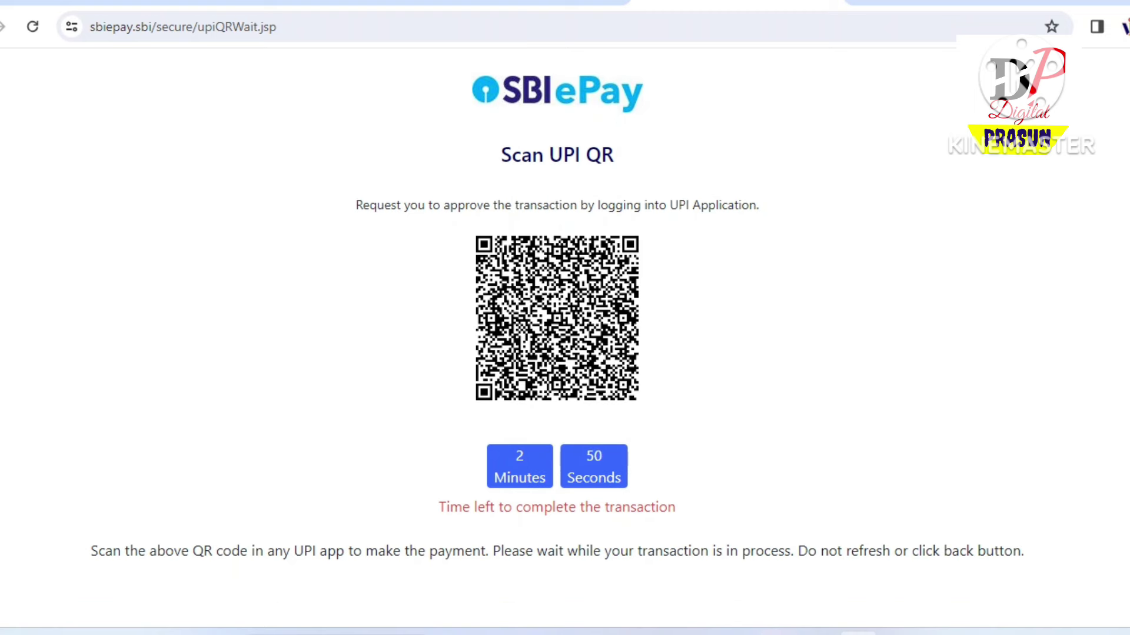
scroll(557, 327, "up", 1)
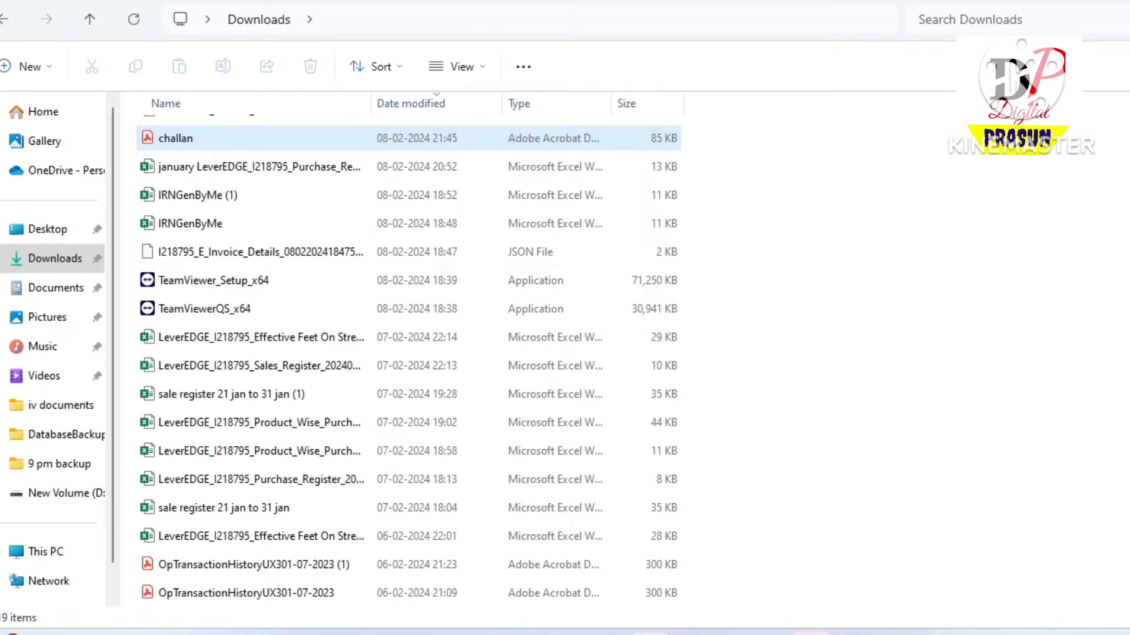
Open the downloaded challan PDF in Acrobat and scroll to the GRN Details section
left_click(175, 138)
key("Return")
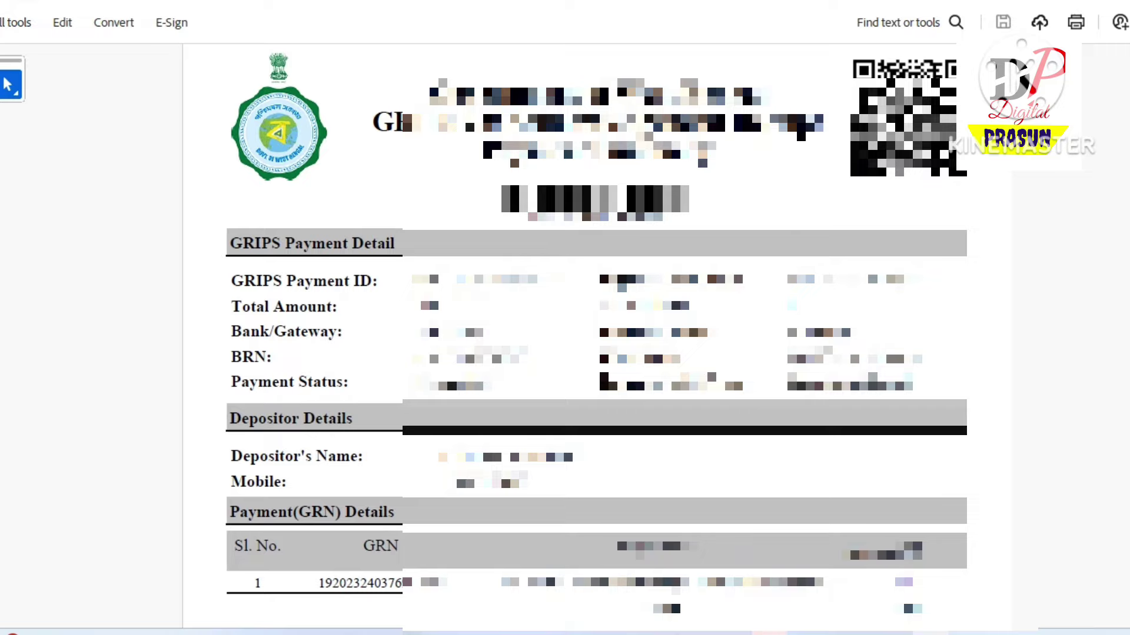
scroll(594, 335, "down", 3)
scroll(594, 335, "down", 15)
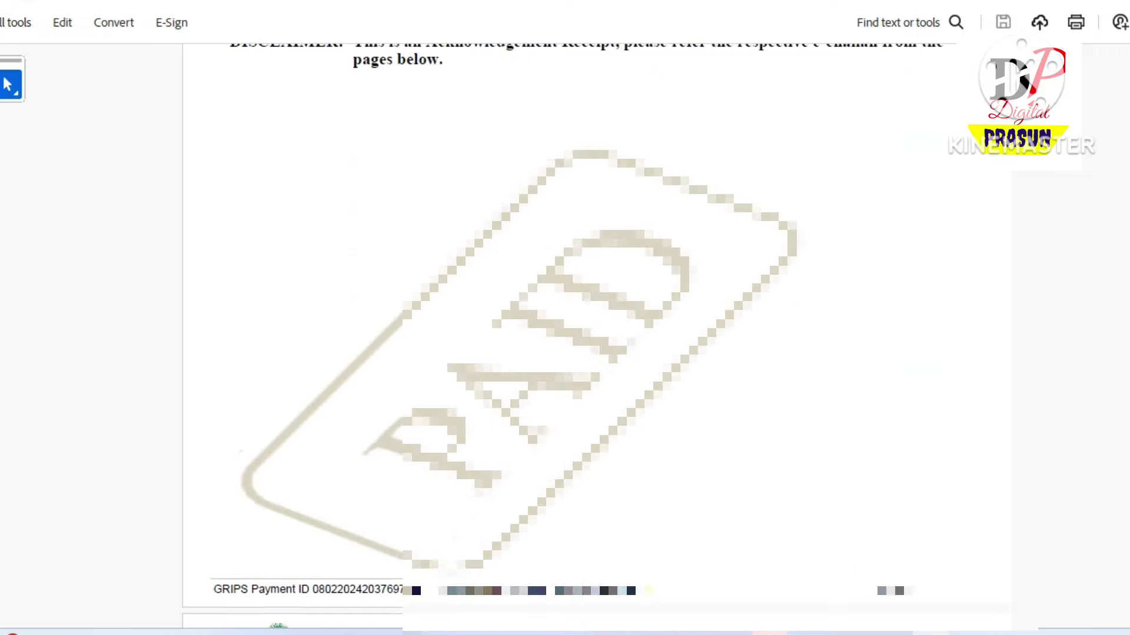
scroll(594, 335, "down", 8)
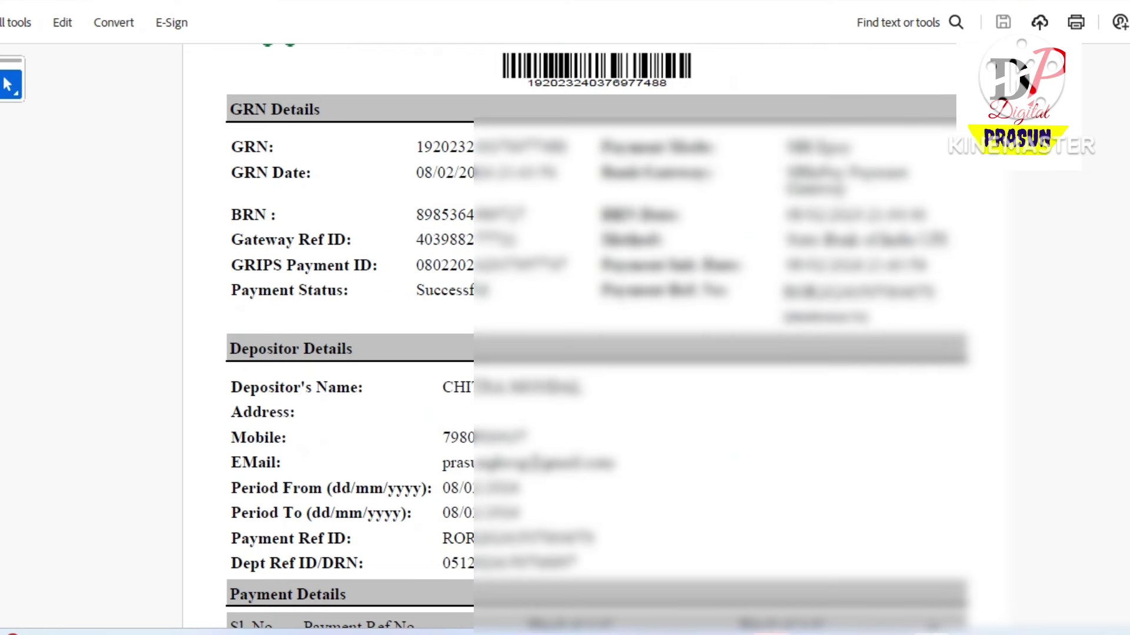
Select the GRN and Payment Ref No values on the GRIPS eChallan
left_click_drag(416, 147, 562, 146)
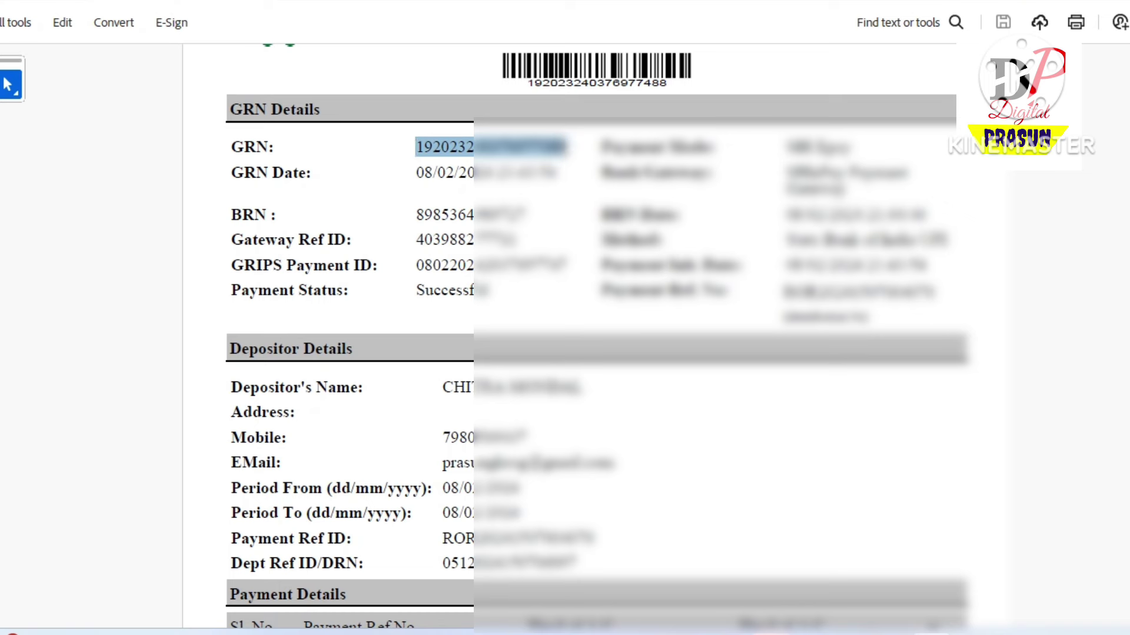
left_click(563, 147)
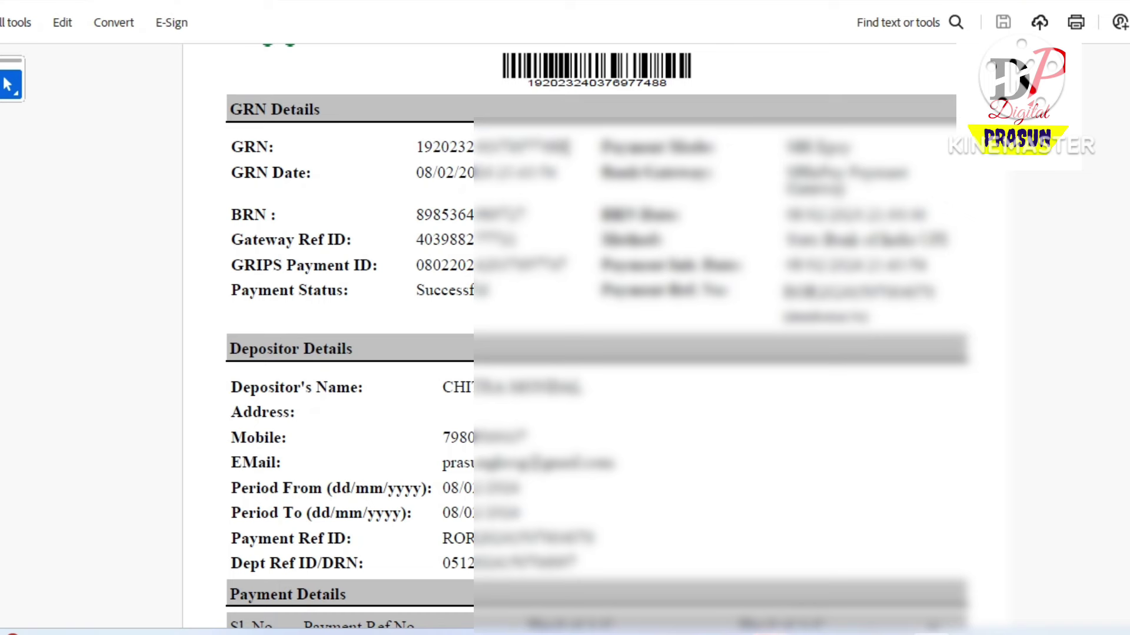
left_click_drag(416, 147, 566, 147)
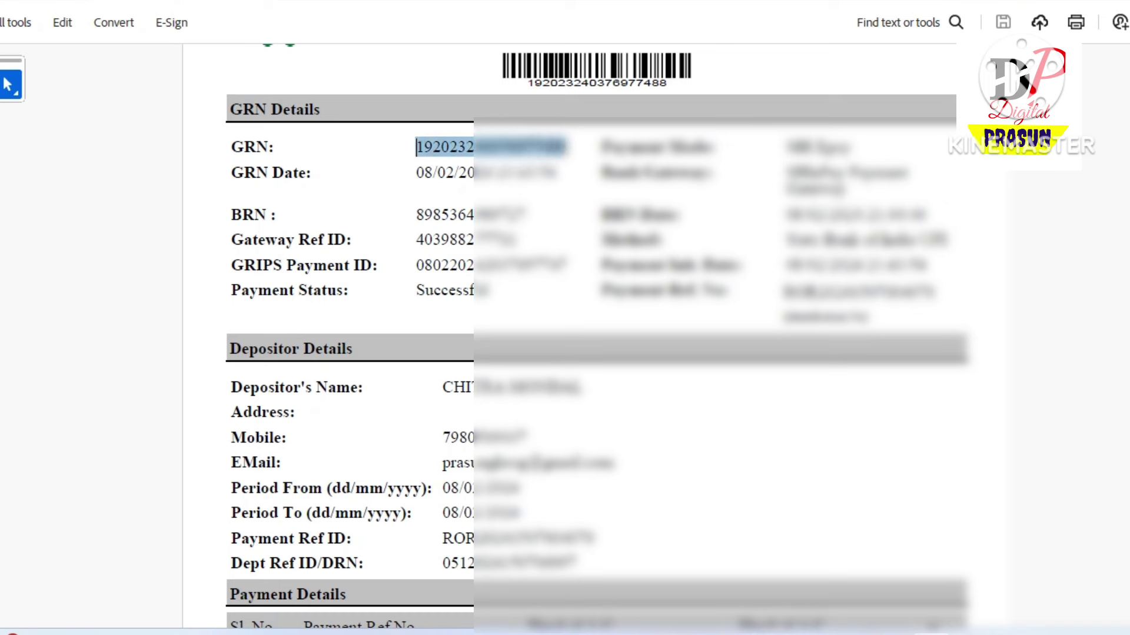
left_click(566, 147)
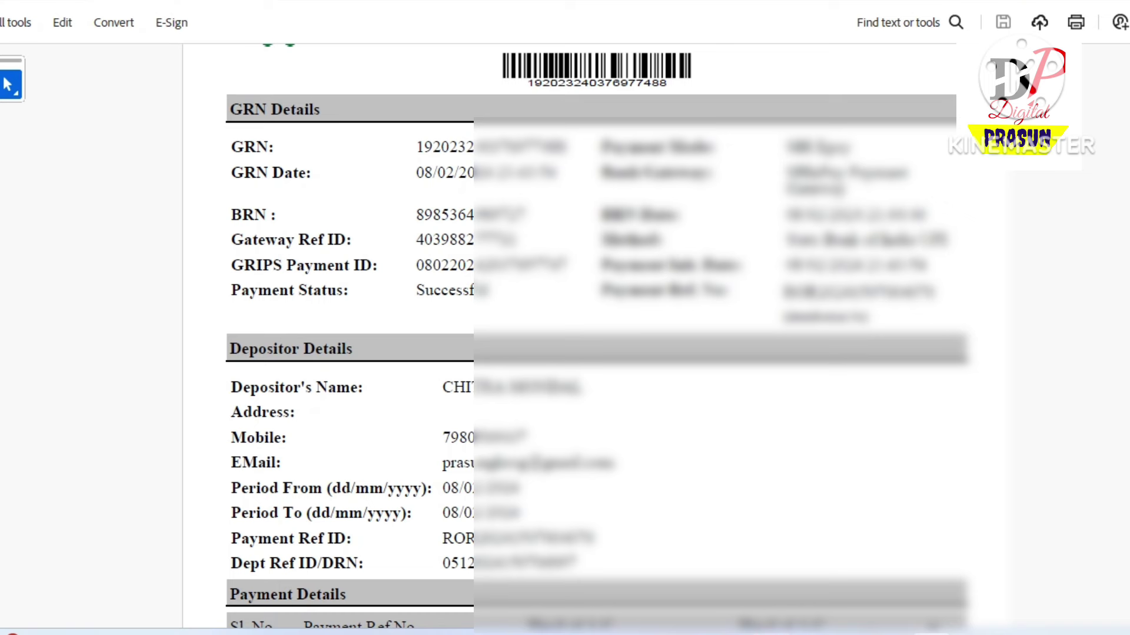
left_click_drag(782, 291, 936, 291)
left_click(936, 292)
left_click_drag(600, 290, 869, 291)
left_click(869, 291)
scroll(599, 339, "up", 1)
scroll(598, 338, "up", 1)
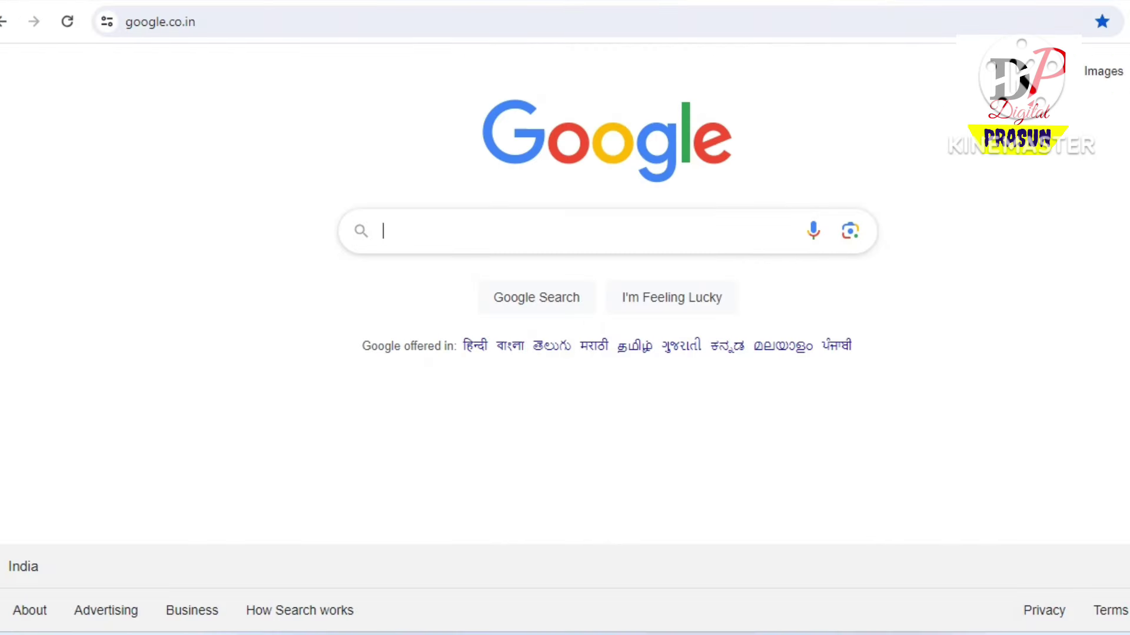
Rerun the Google search for banglarbhumi and open the official Banglarbhumi website
left_click(416, 268)
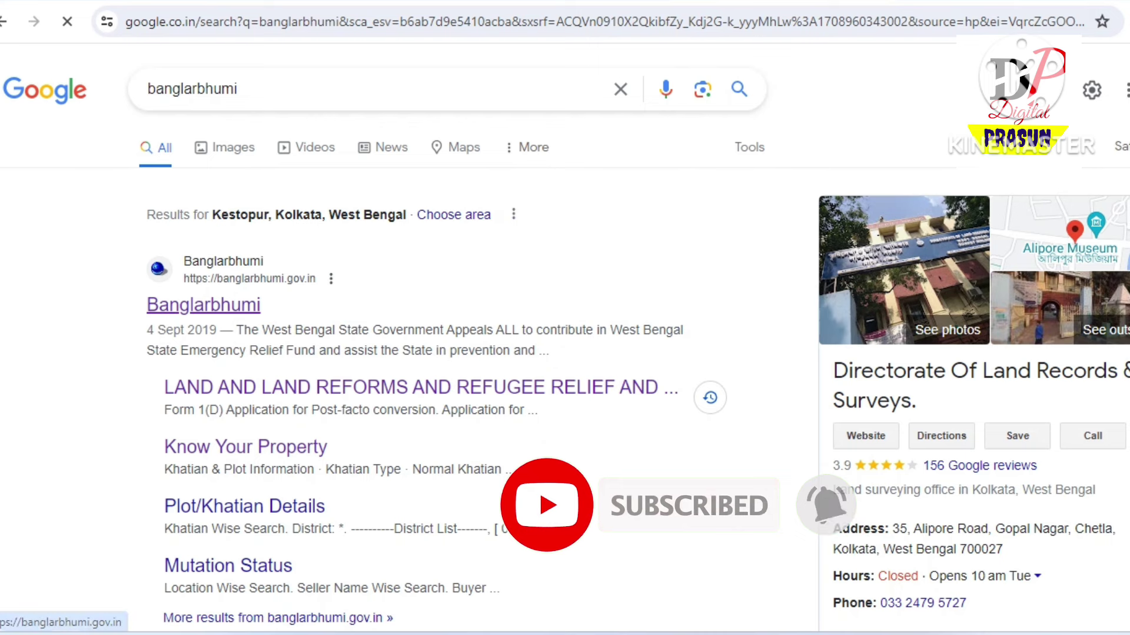
left_click(203, 304)
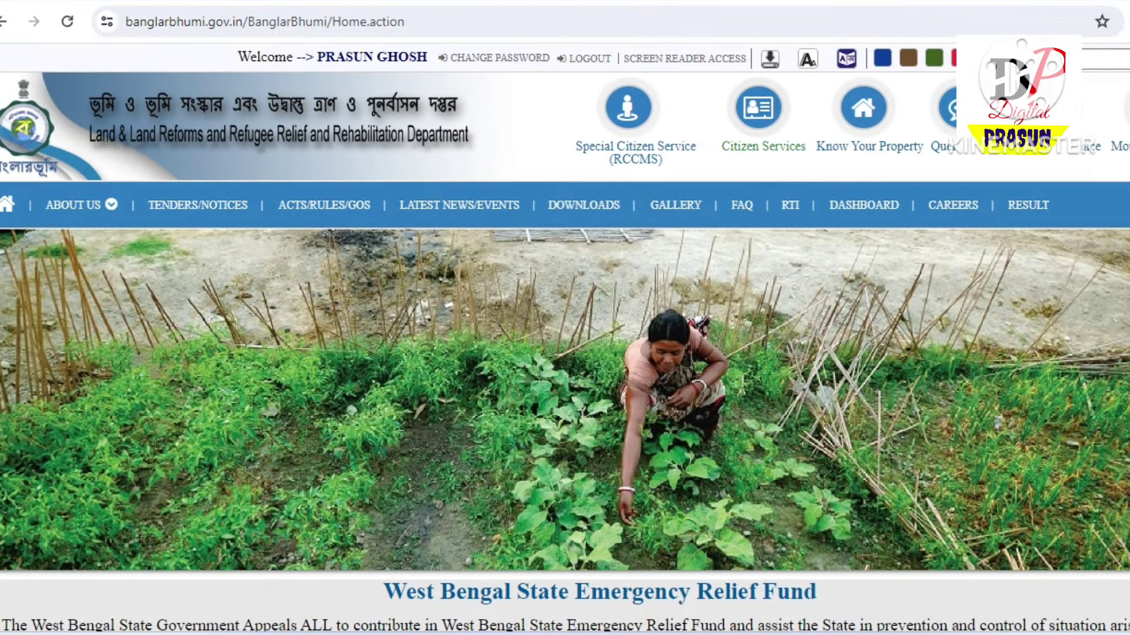
Open GRN Search from Citizen Services and set Request Type to ROR/PI/MAP
left_click(758, 108)
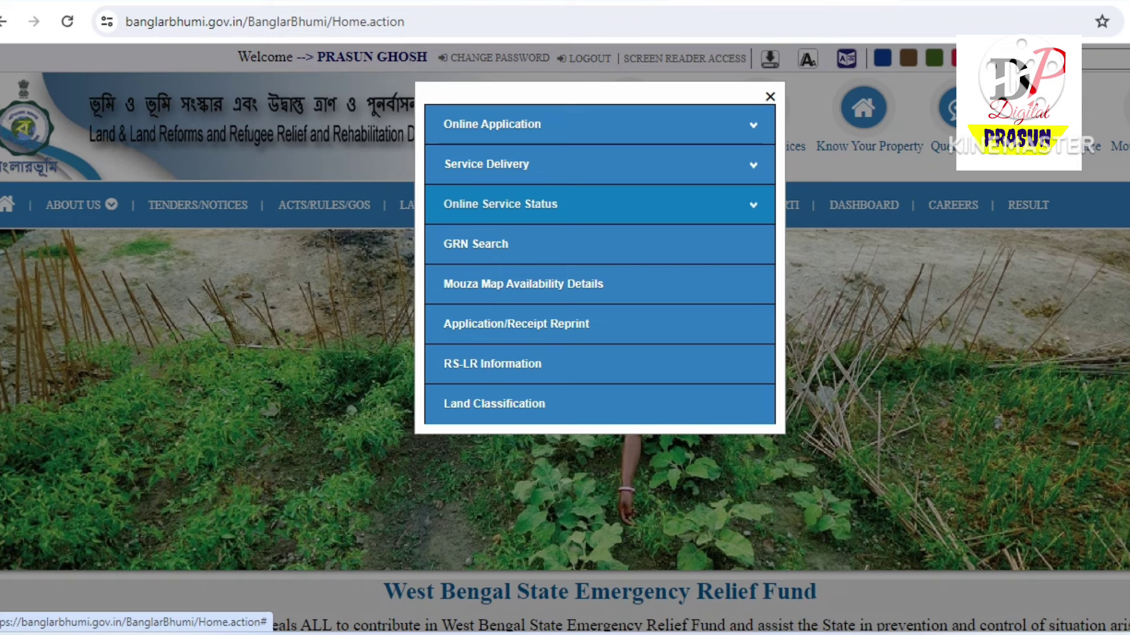
left_click(476, 244)
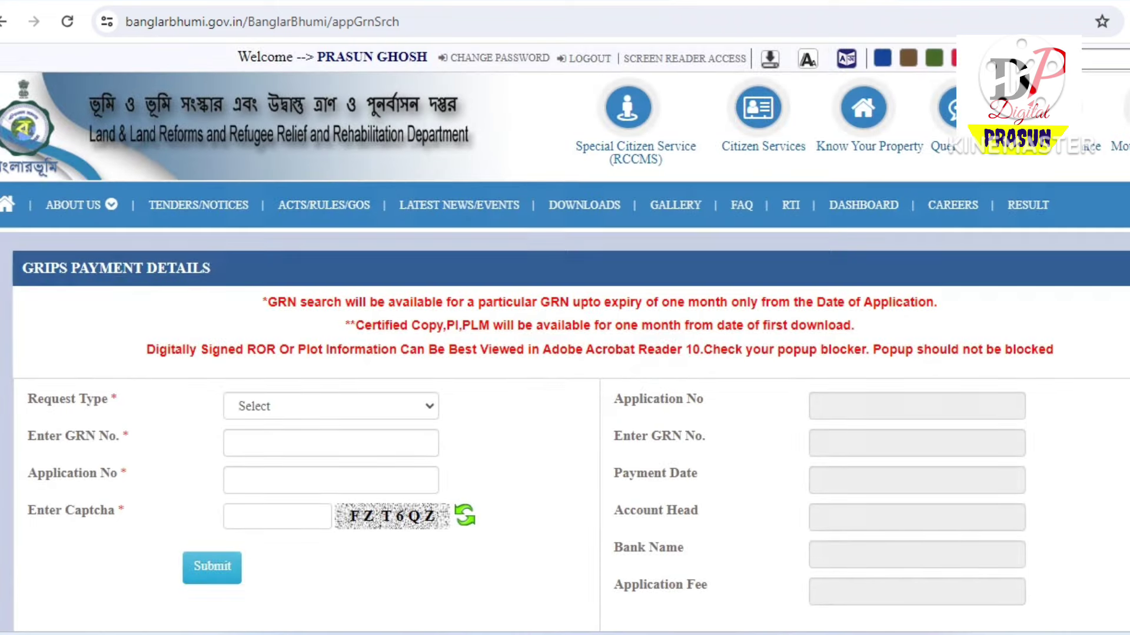
scroll(565, 337, "down", 2)
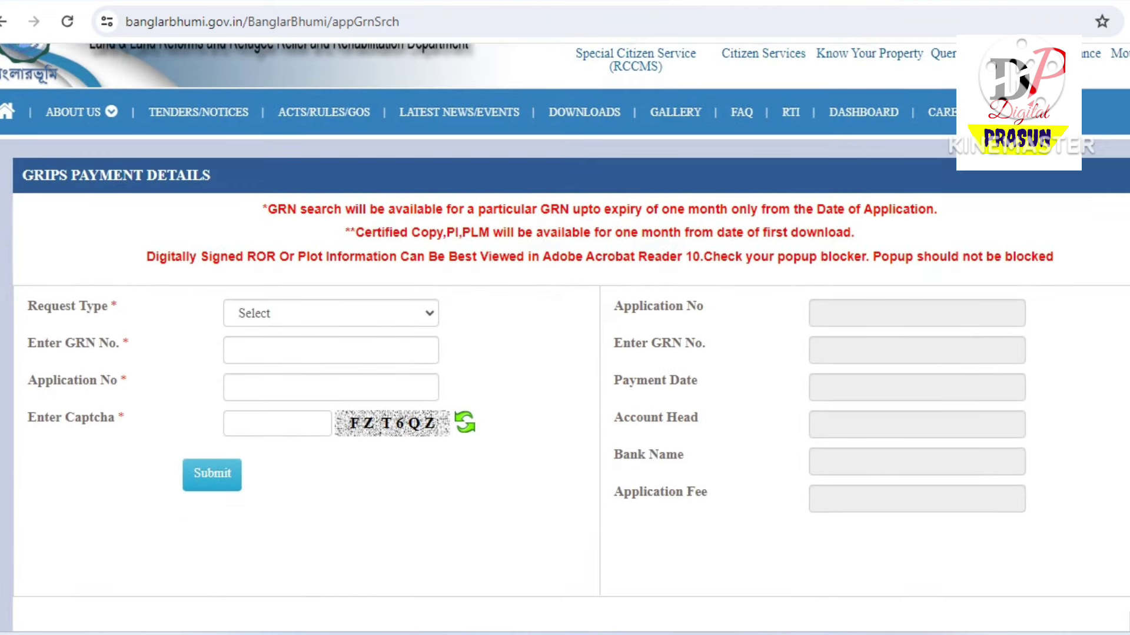
left_click(330, 313)
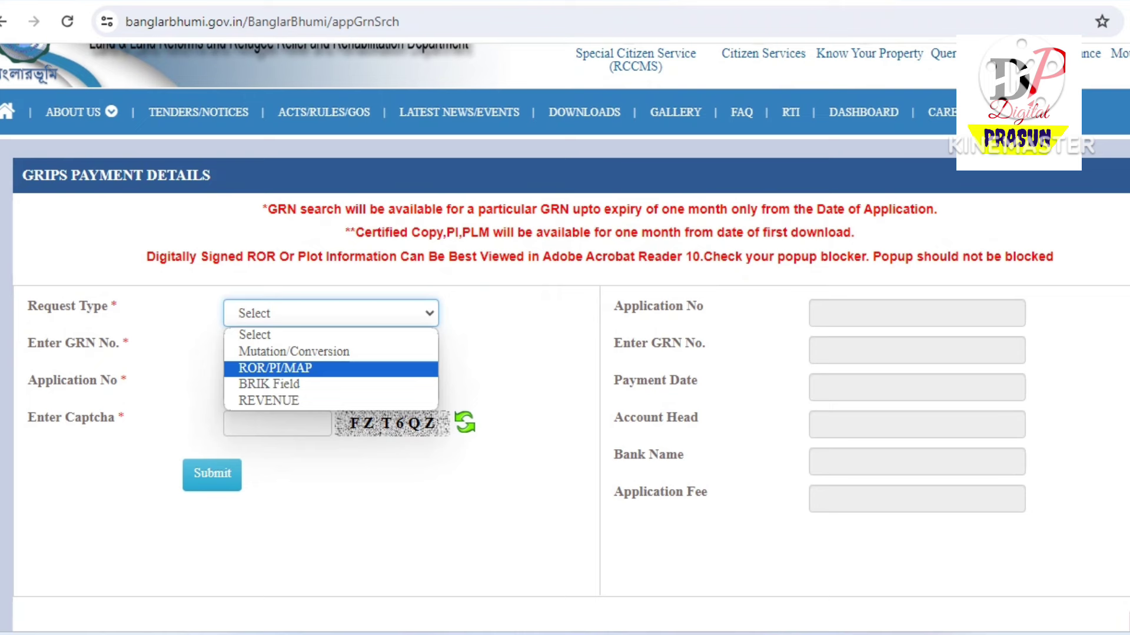
left_click(275, 368)
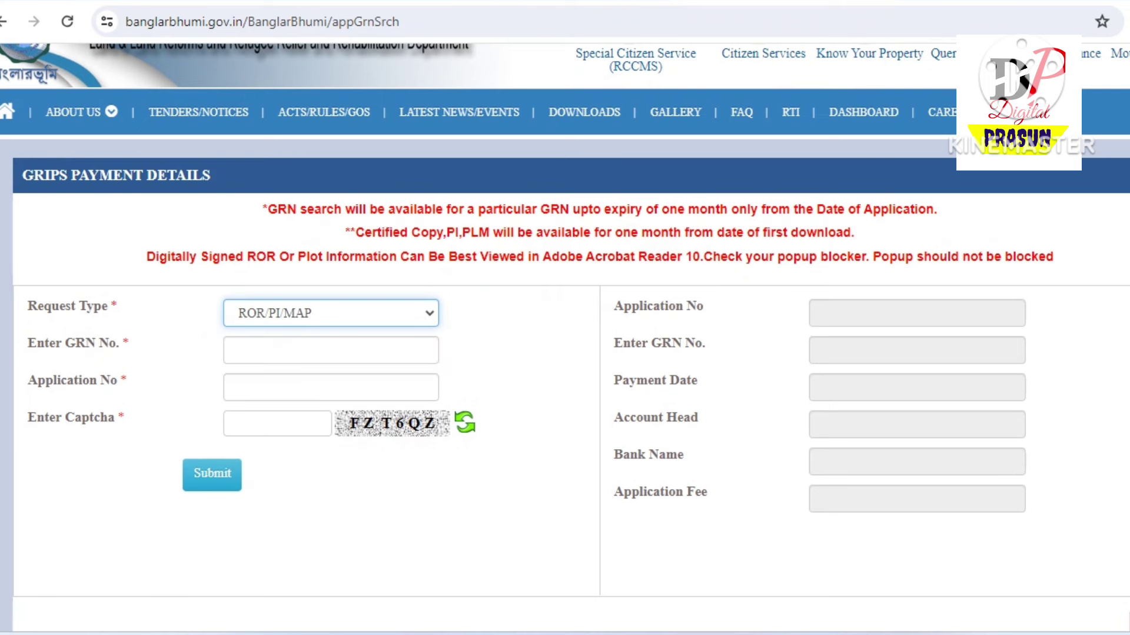
left_click(331, 350)
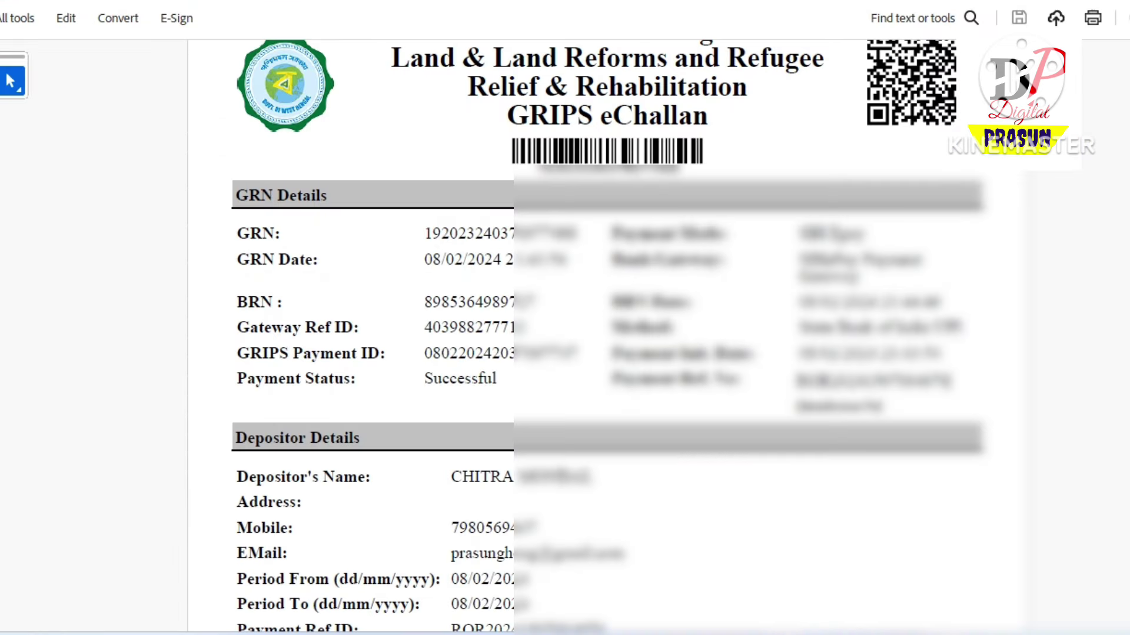
Enter the challan's GRN in the Enter GRN No. field, then return to the challan PDF
key("shift+Right")
key("shift+Right")
key("shift+Right")
key("shift+Right")
key("shift+Right")
key("shift+Right")
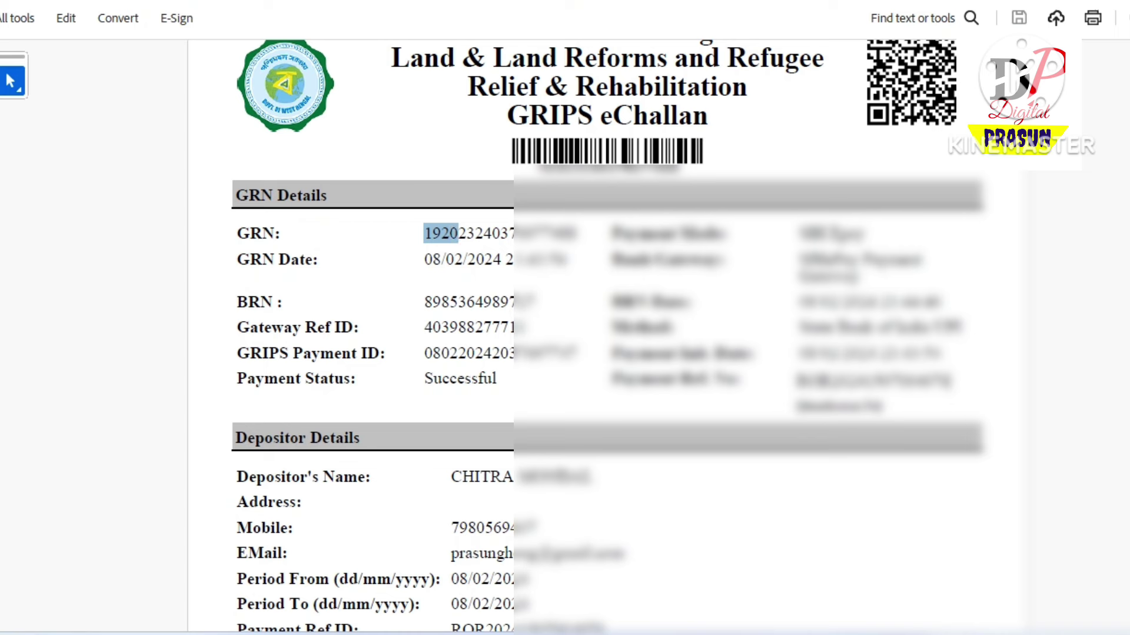
key("shift+Right")
key("shift+Right")
key("shift+Right")
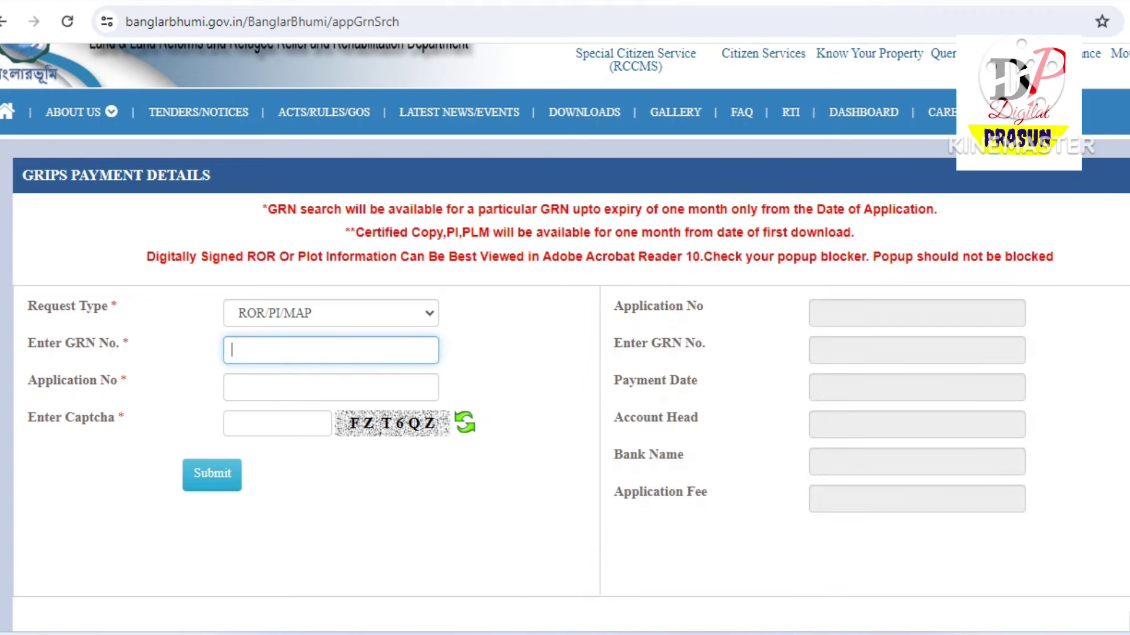
key("Tab")
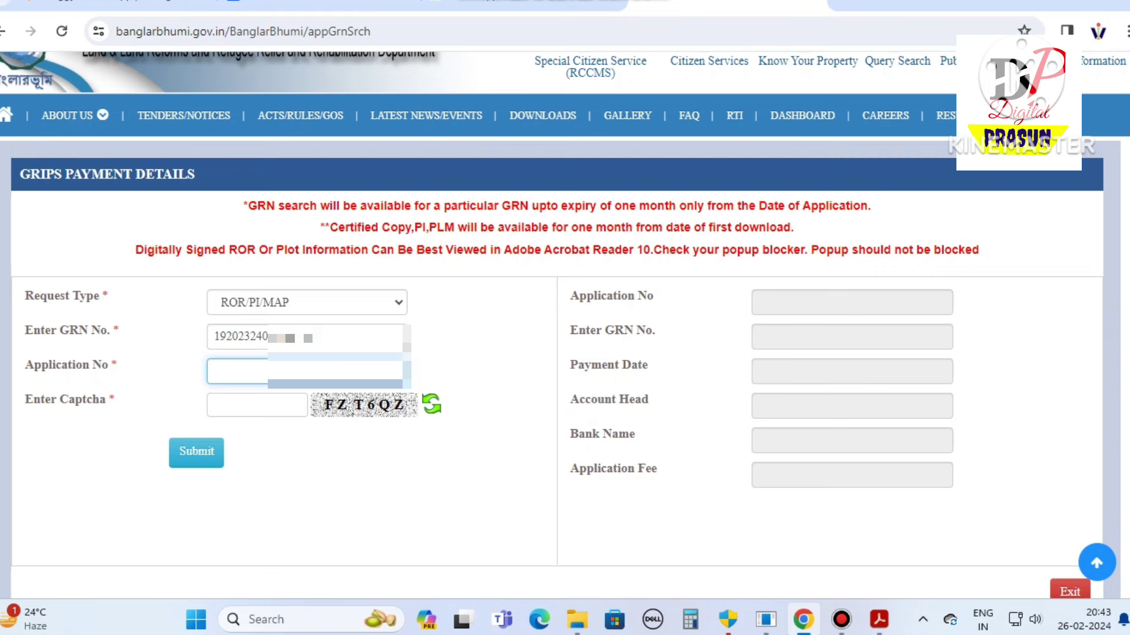
key("shift+Tab")
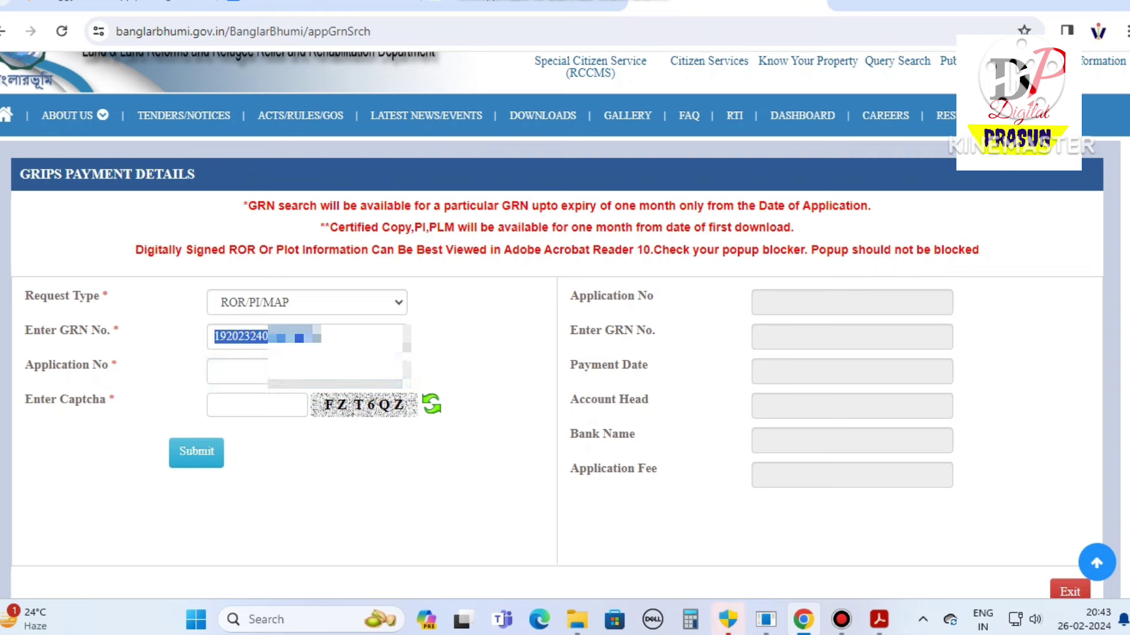
key("Tab")
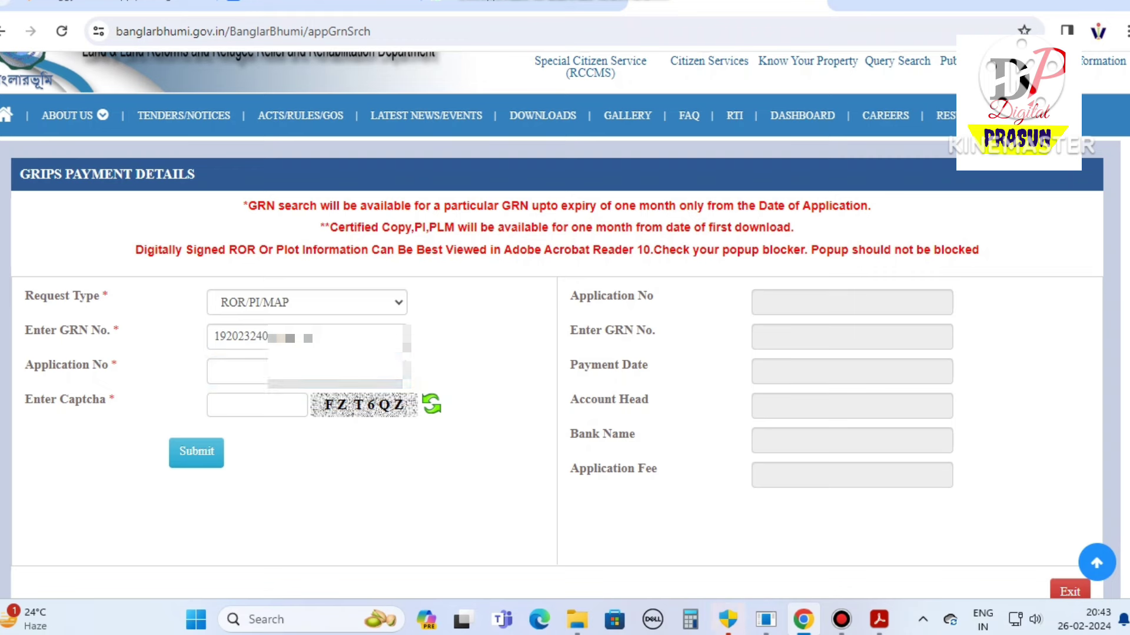
left_click_drag(24, 365, 118, 365)
left_click(236, 372)
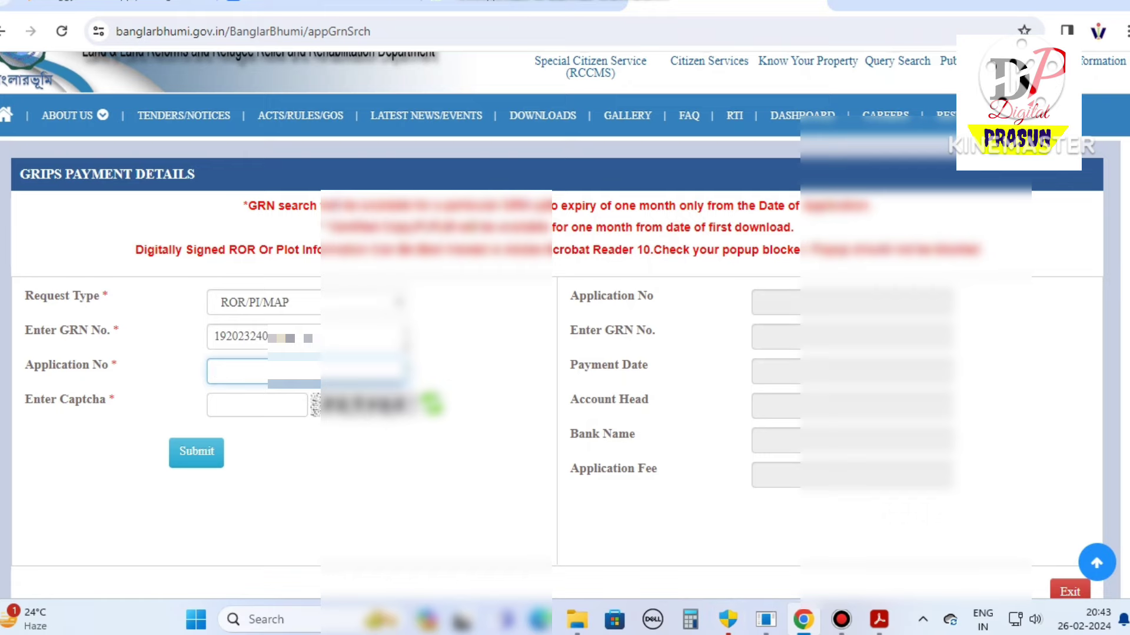
key("alt+Tab")
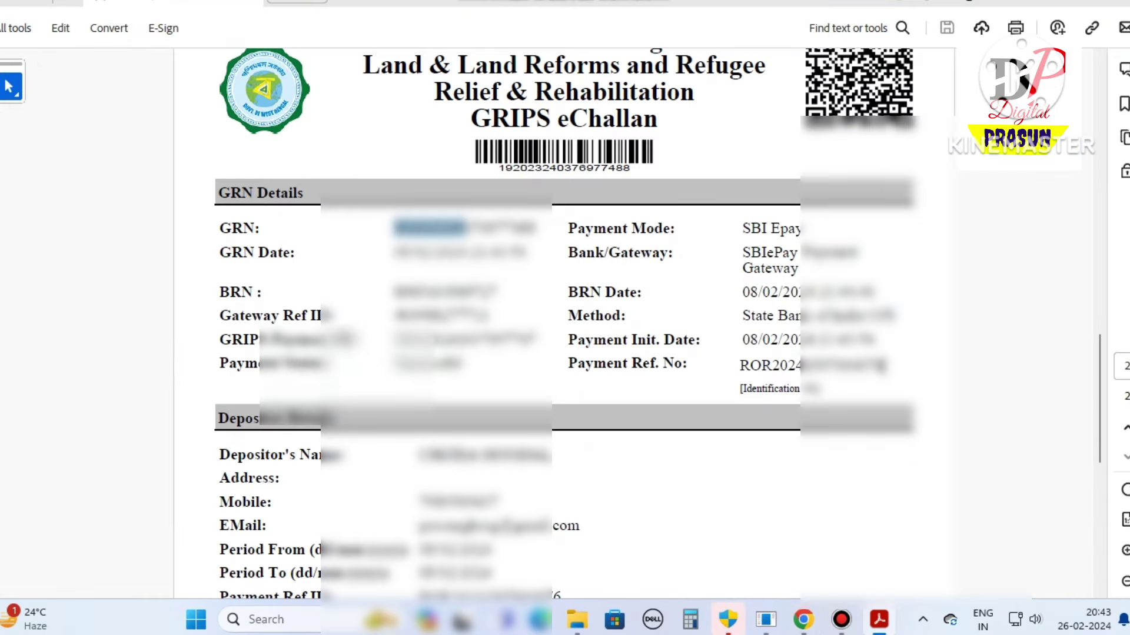
Fill in the application number and captcha, then submit the GRN search
key("alt+Tab")
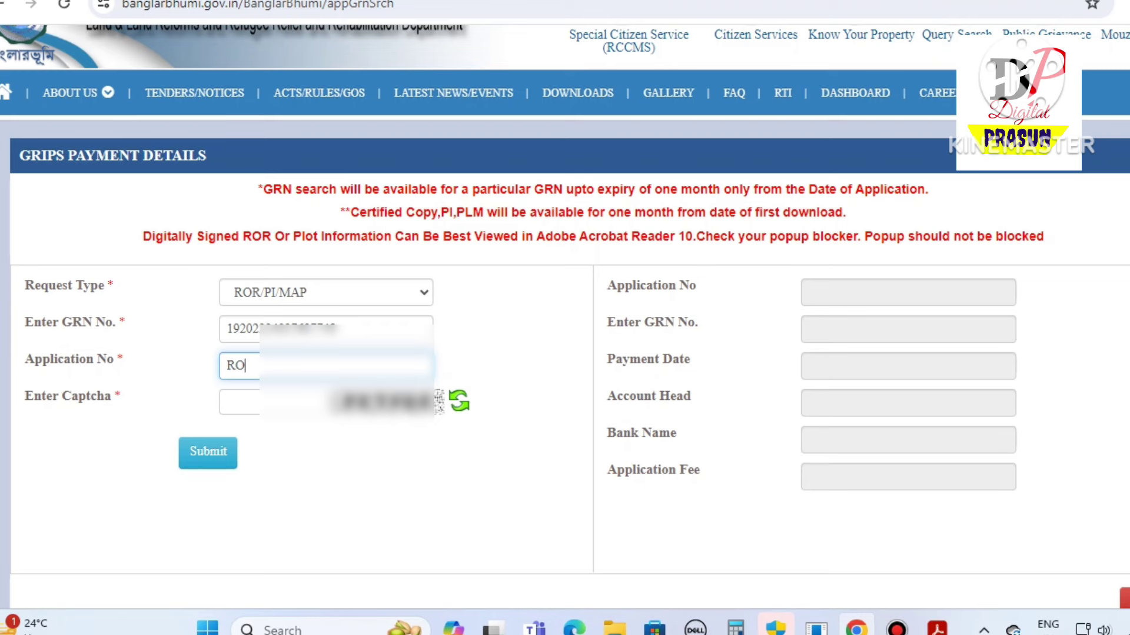
left_click(238, 402)
type("66")
type("5")
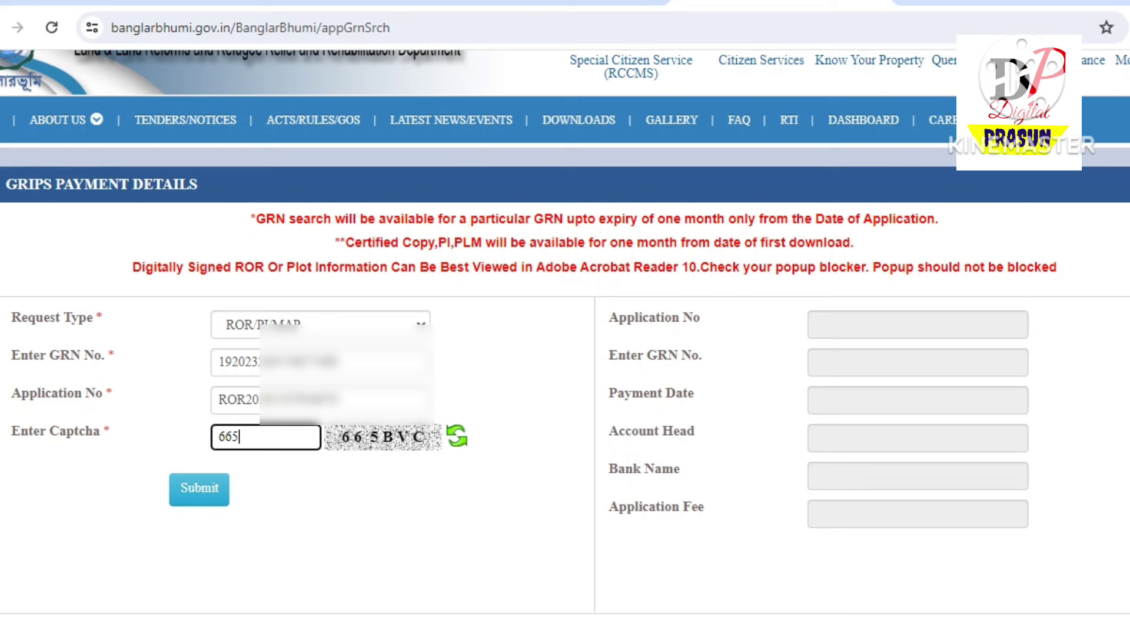
type("BVC")
key("Return")
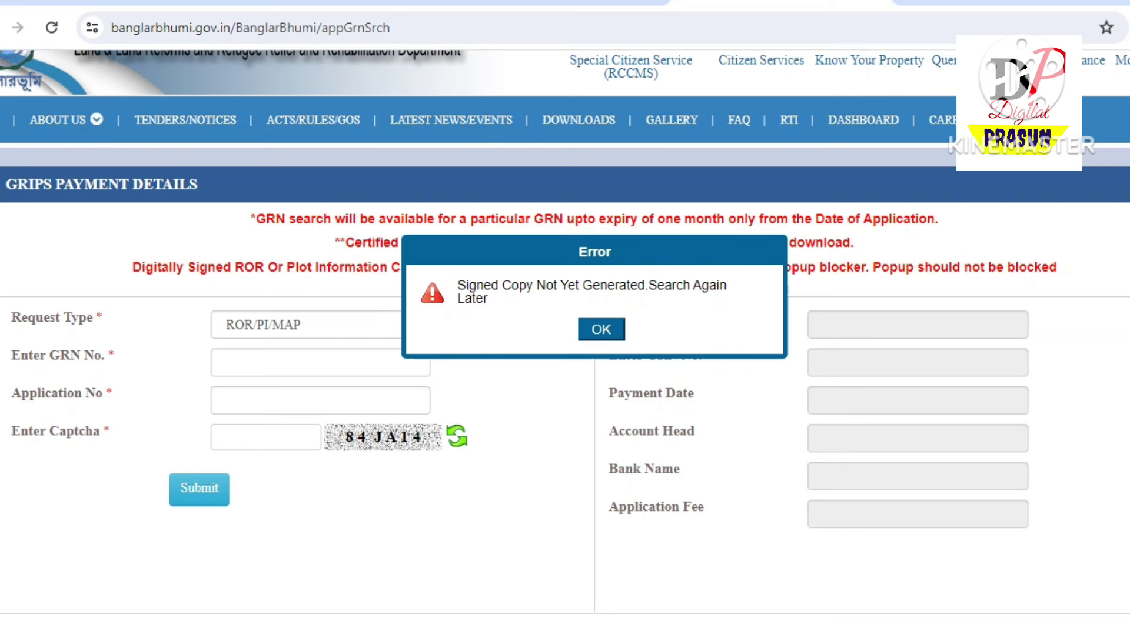
Close the 'Signed Copy Not Yet Generated' error and review the application number, GRN and payment date fields
left_click_drag(605, 251, 579, 252)
key("Return")
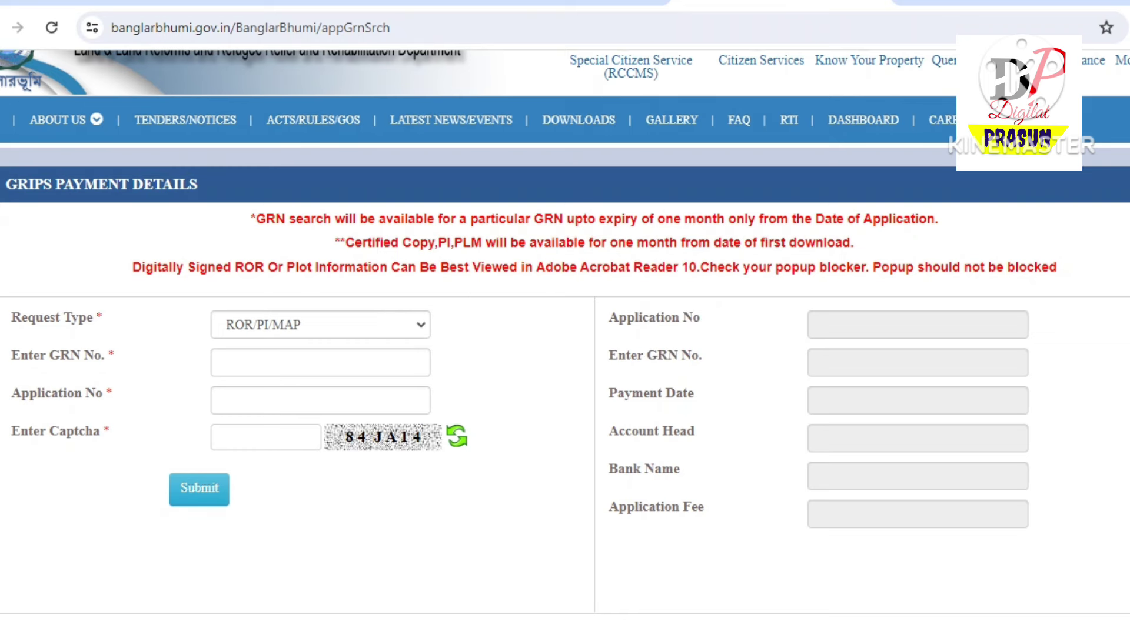
left_click(917, 324)
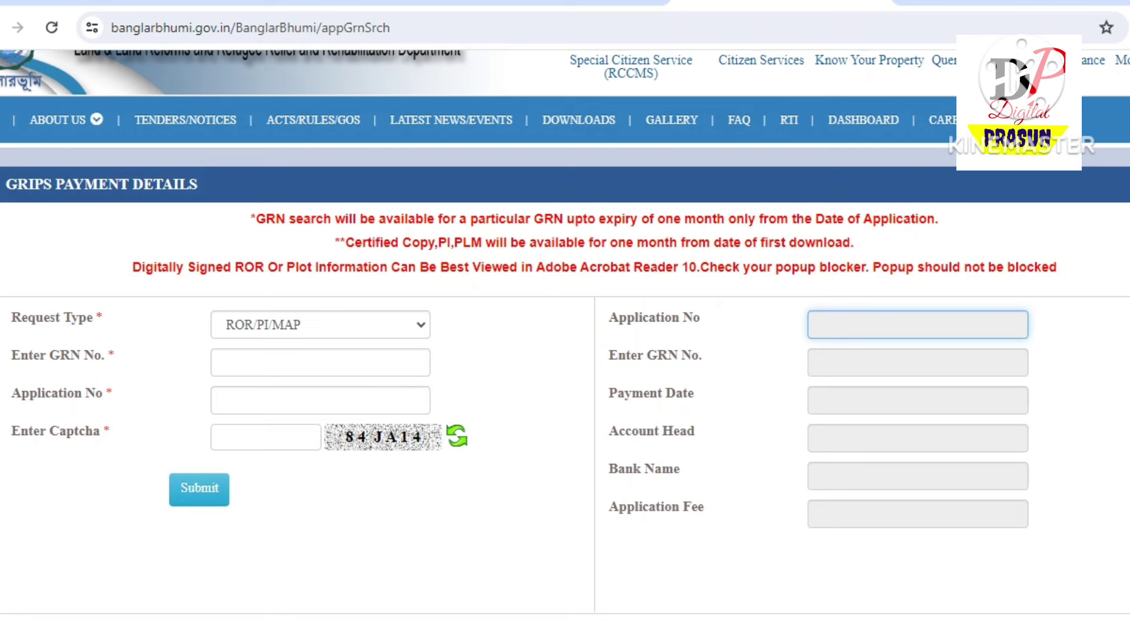
left_click(917, 363)
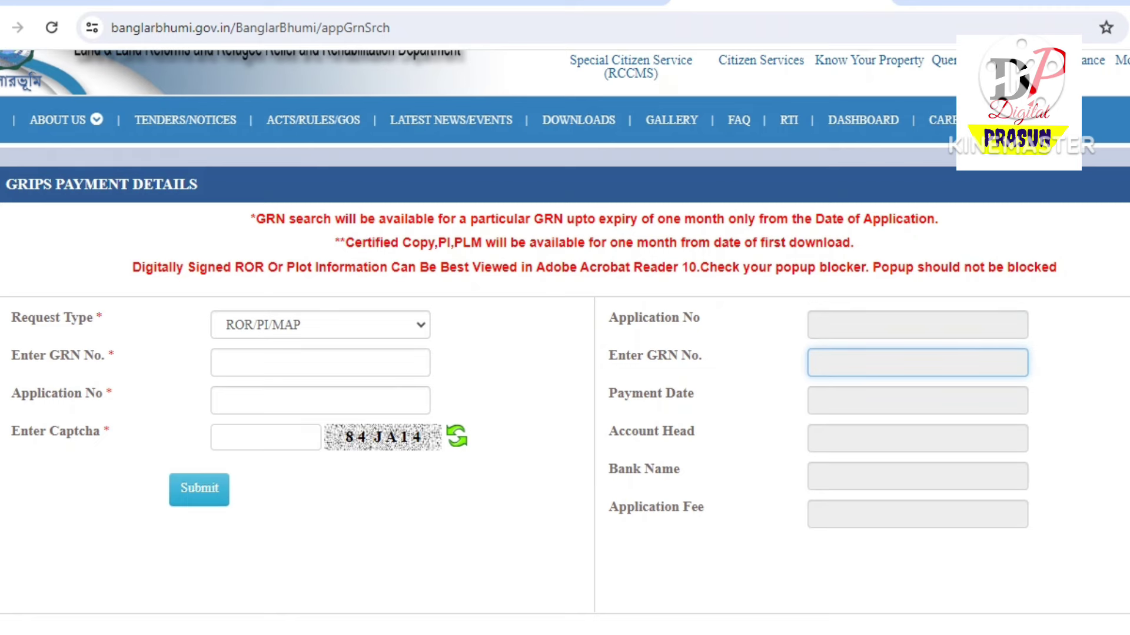
left_click(917, 400)
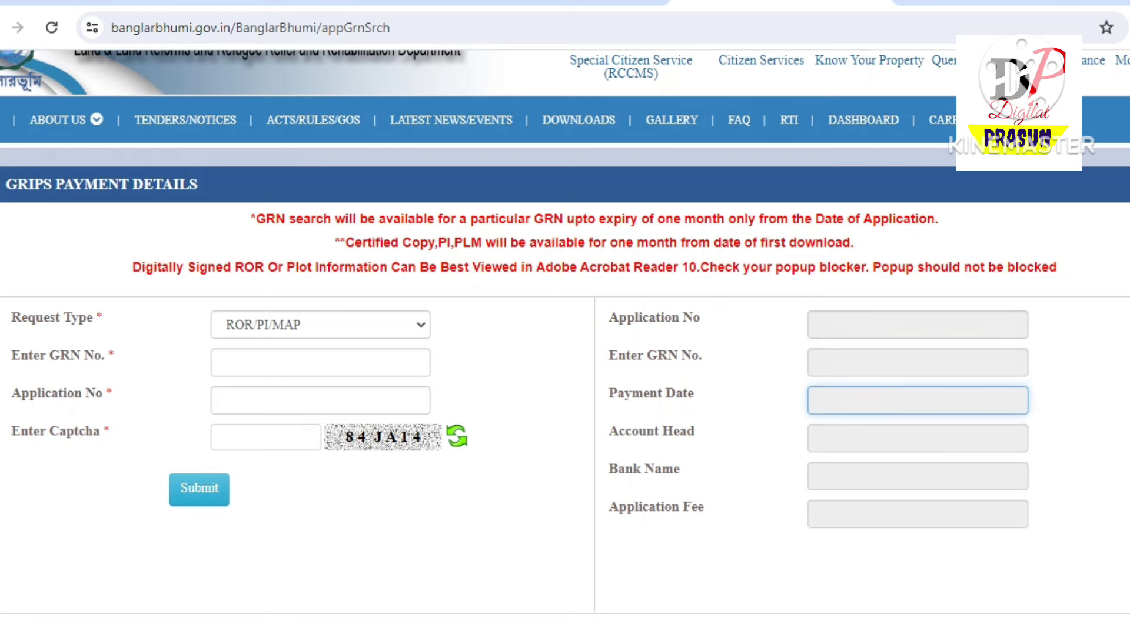
scroll(565, 333, "down", 3)
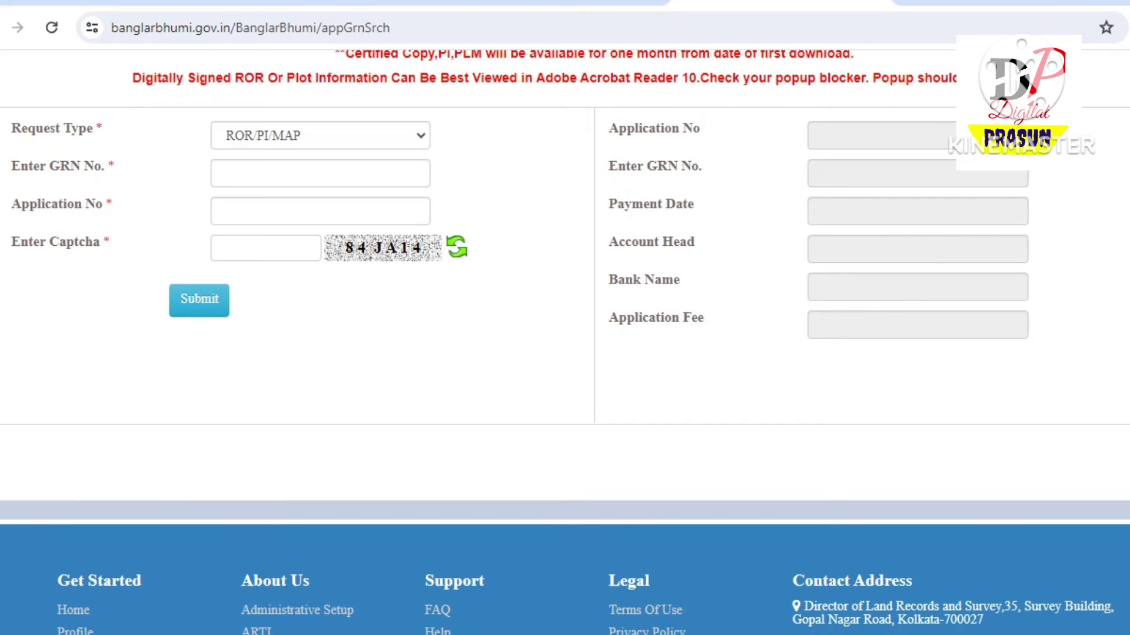
scroll(565, 341, "up", 3)
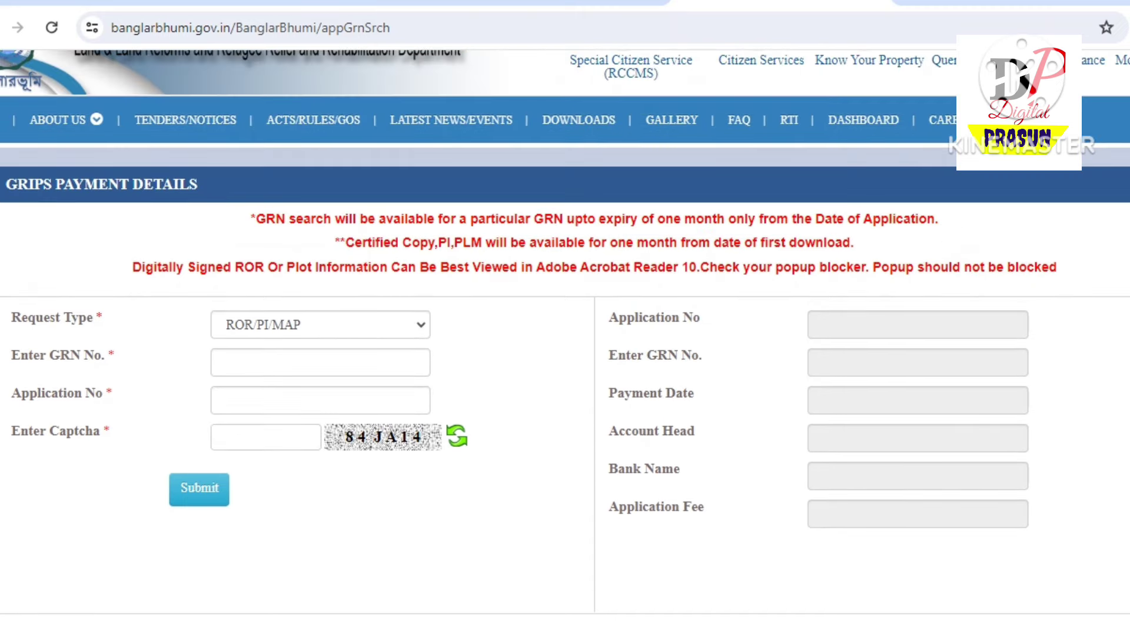
scroll(565, 341, "down", 2)
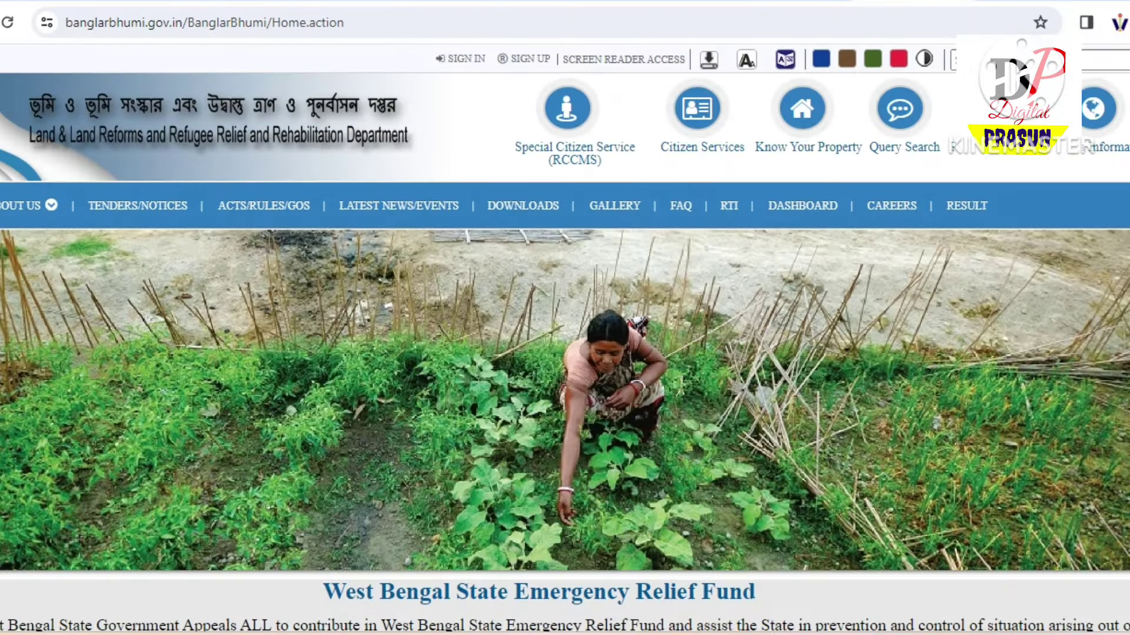
Log in as a citizen with the username, password and login captcha
left_click(697, 108)
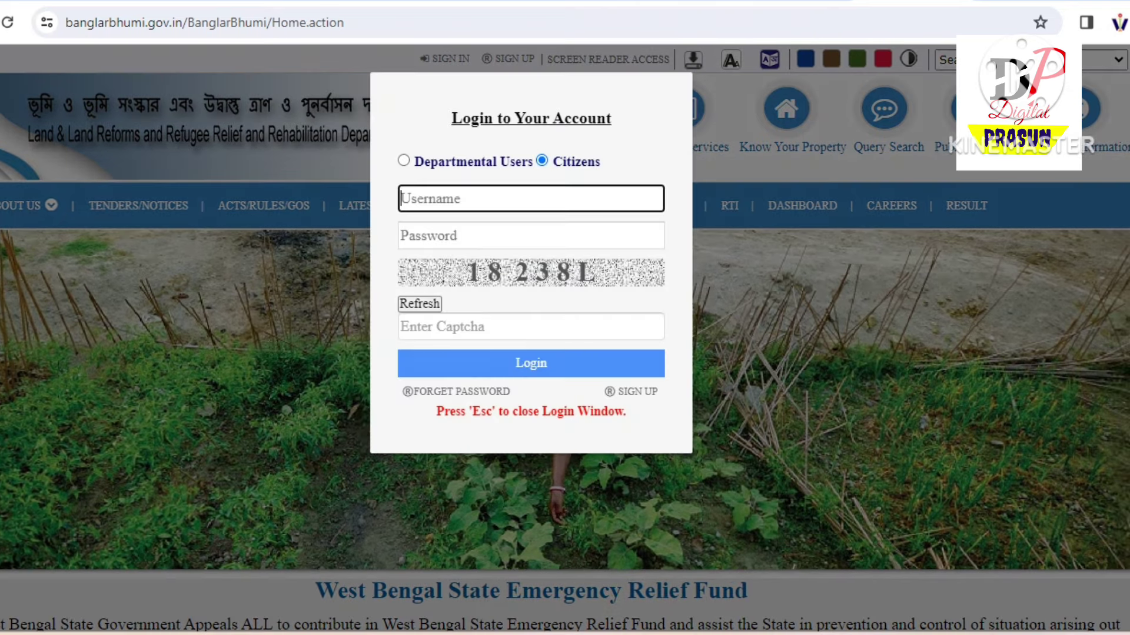
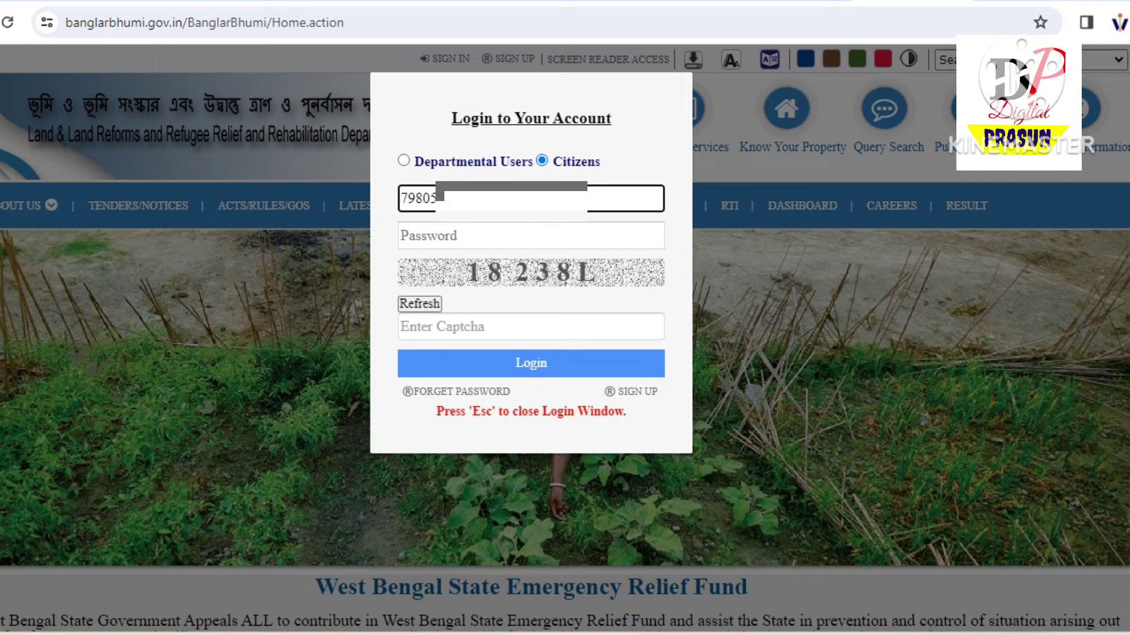
key("Tab")
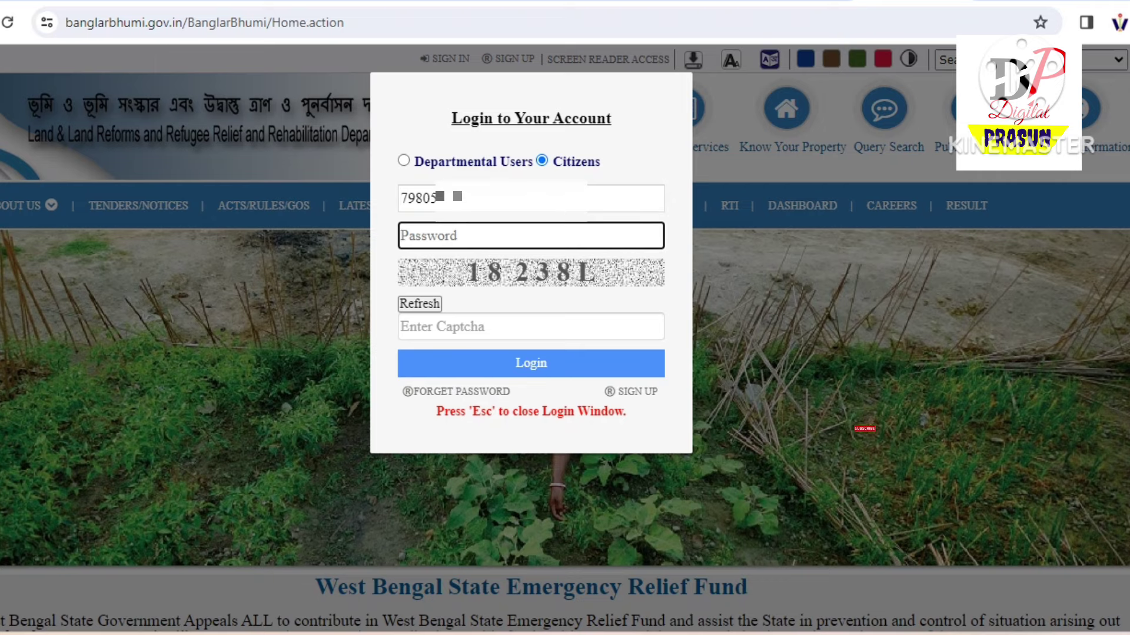
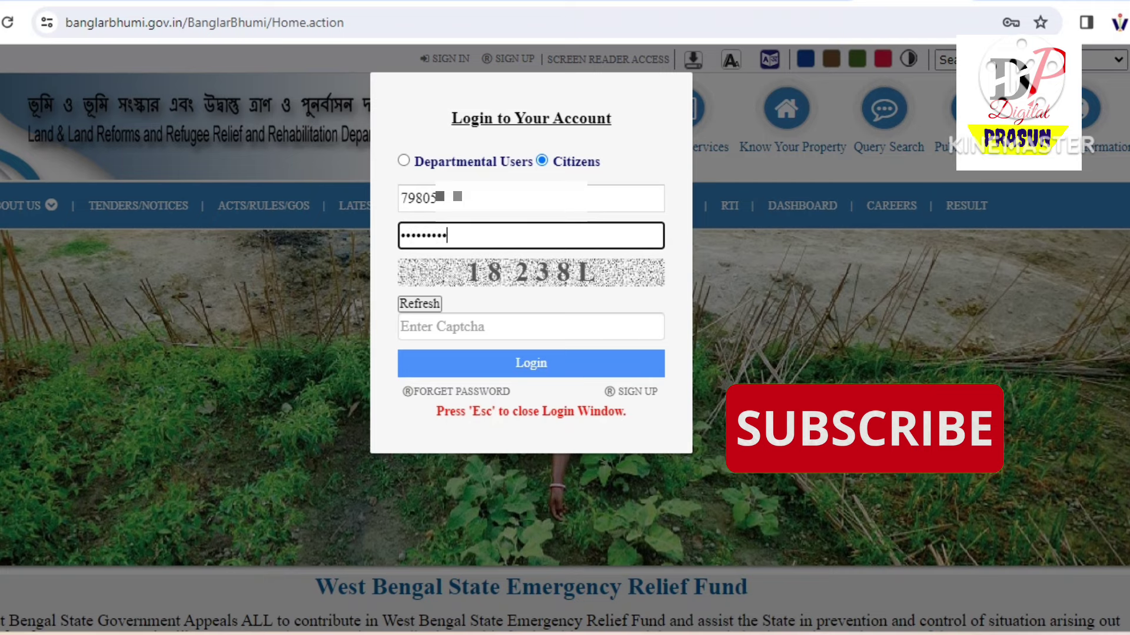
left_click(530, 327)
type("18")
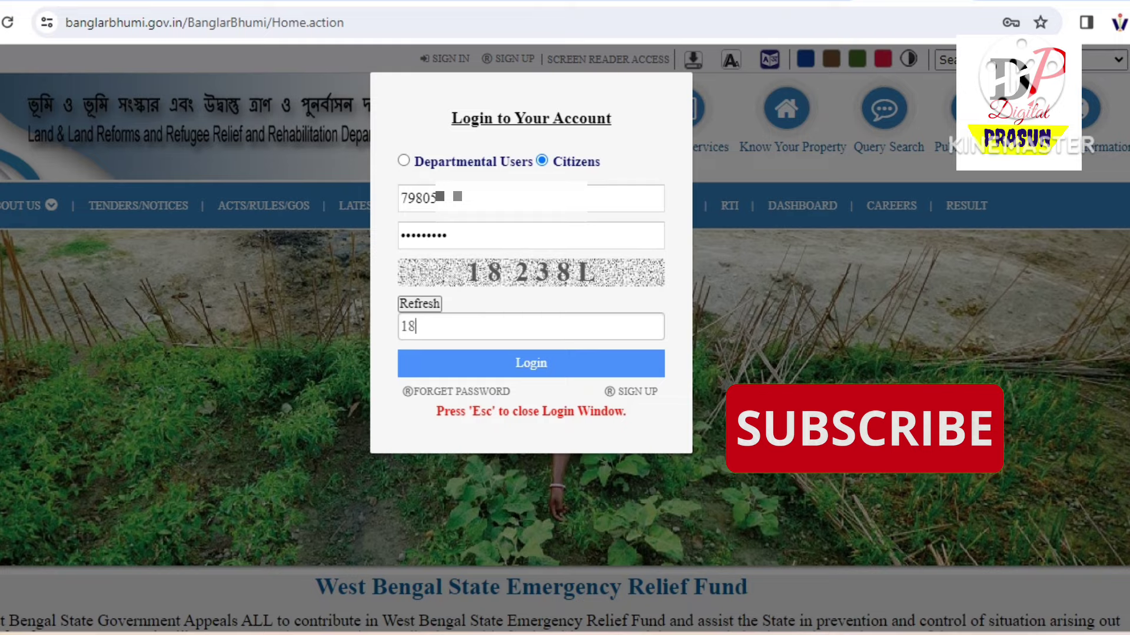
type("238L")
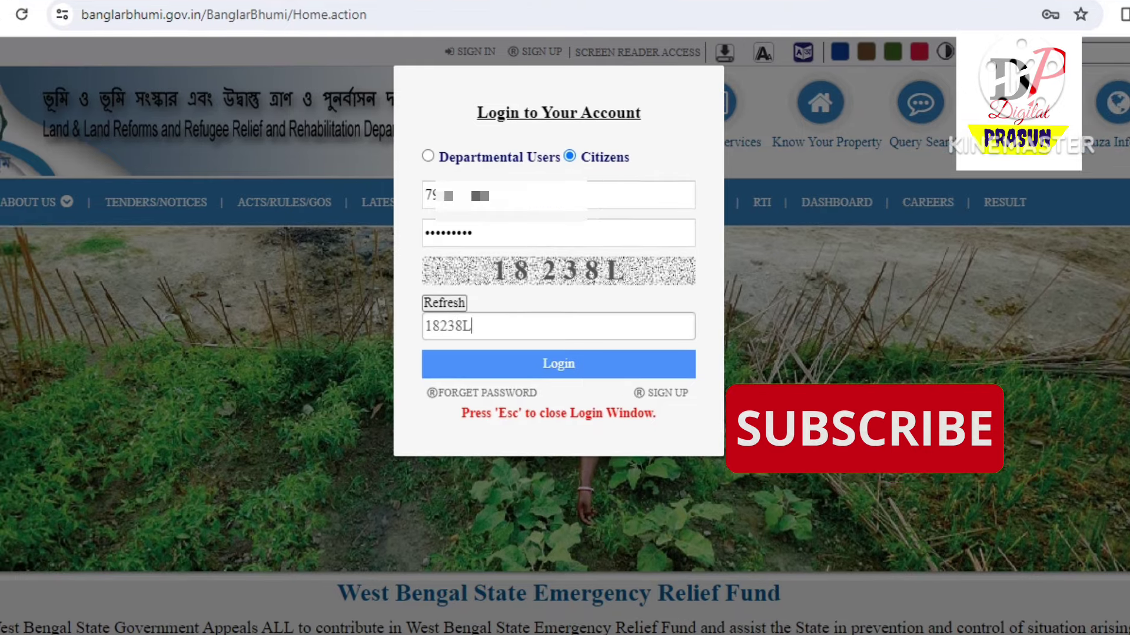
key("Return")
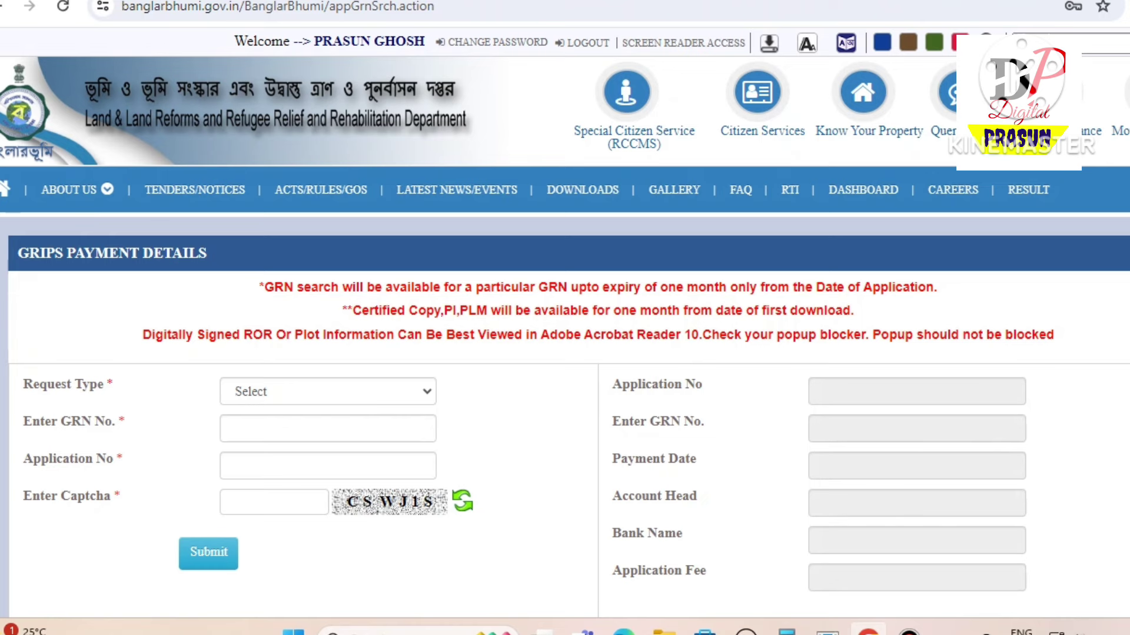
Set the Request Type to ROR/PI/MAP
left_click(328, 391)
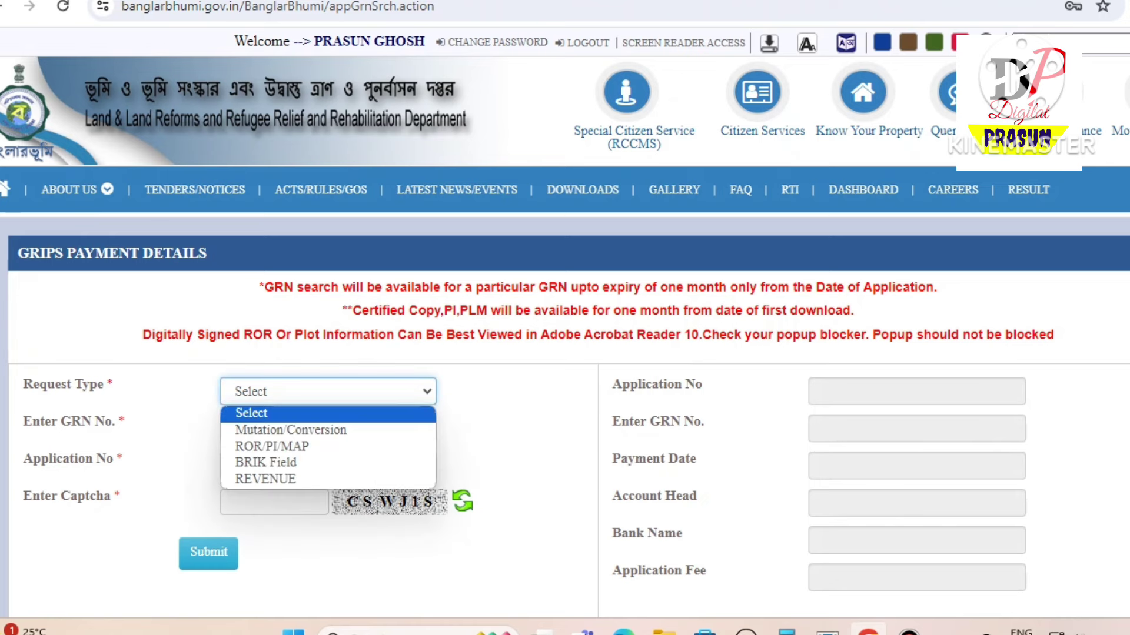
key("Down")
key("Down")
key("Return")
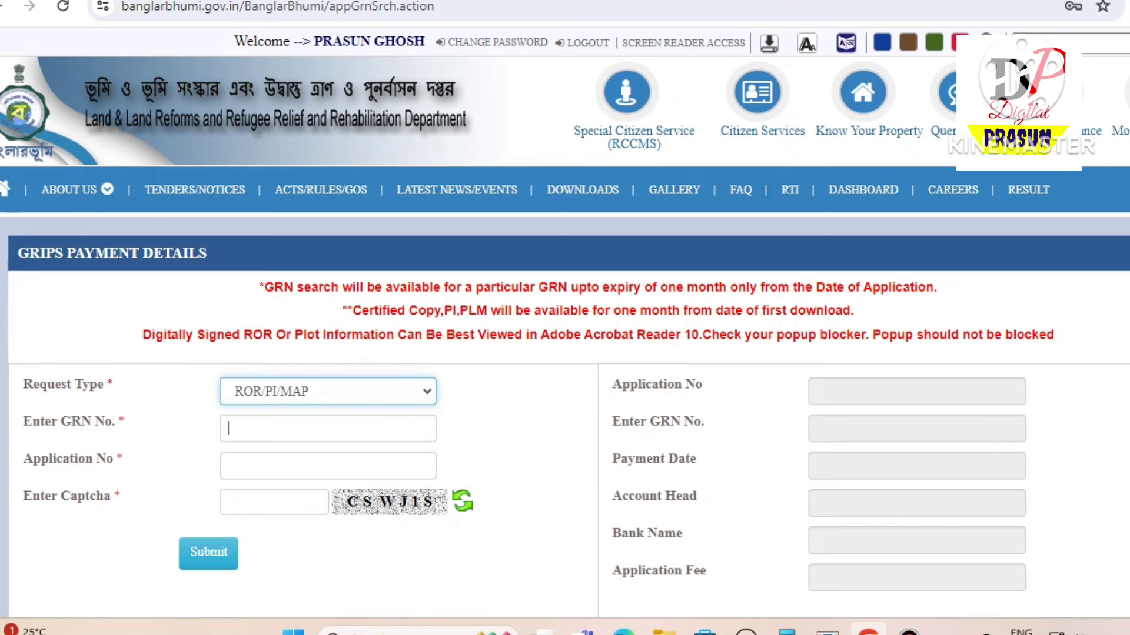
Copy the challan's GRN into the GRN field and select the challan's Payment Ref. No
left_click(379, 218)
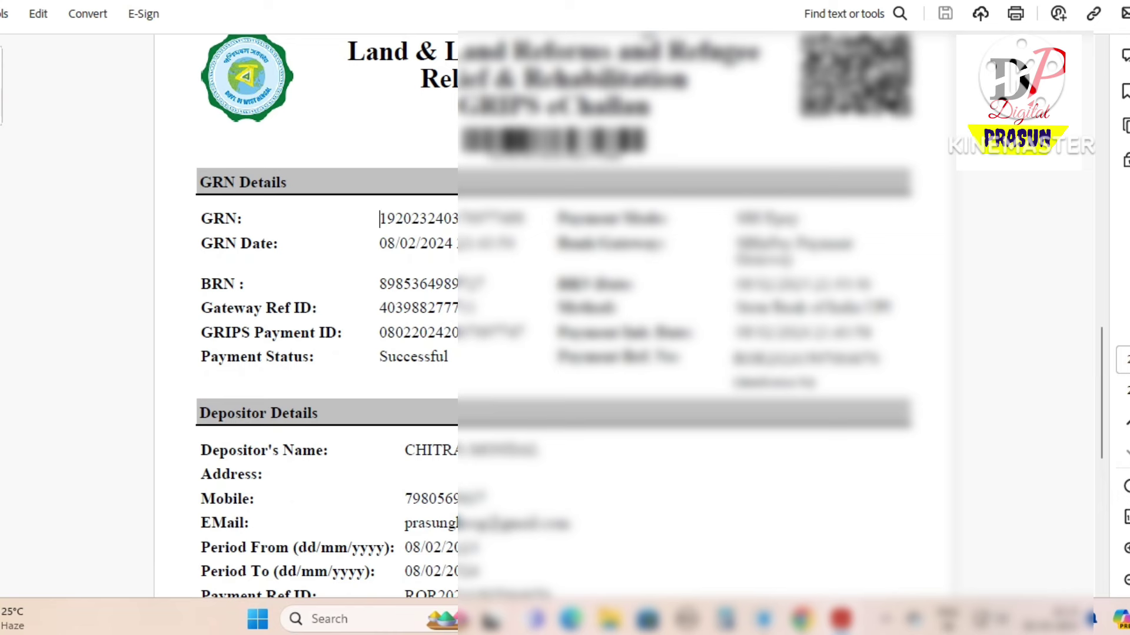
key("shift+Right")
key("shift+Right")
key("shift+Right")
key("shift+Right")
key("shift+Right")
key("shift+Right")
key("shift+Right")
key("shift+Right")
key("shift+Right")
key("shift+Right")
key("shift+Right")
key("shift+Right")
key("shift+Right")
key("shift+Right")
key("shift+Right")
key("shift+Right")
key("shift+Right")
key("shift+Right")
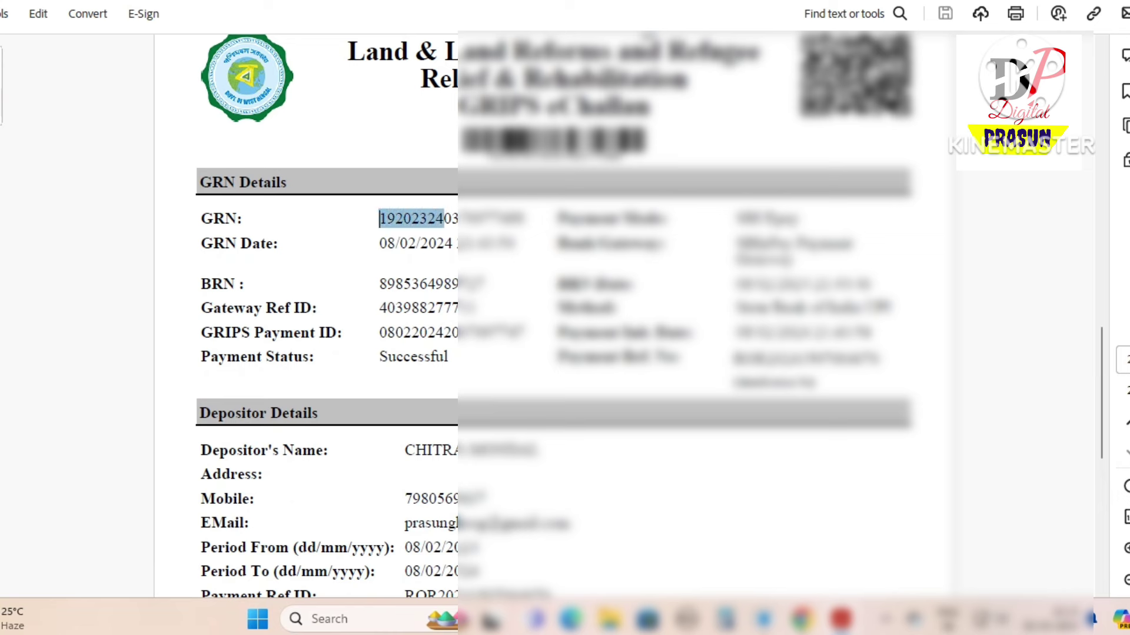
key("Escape")
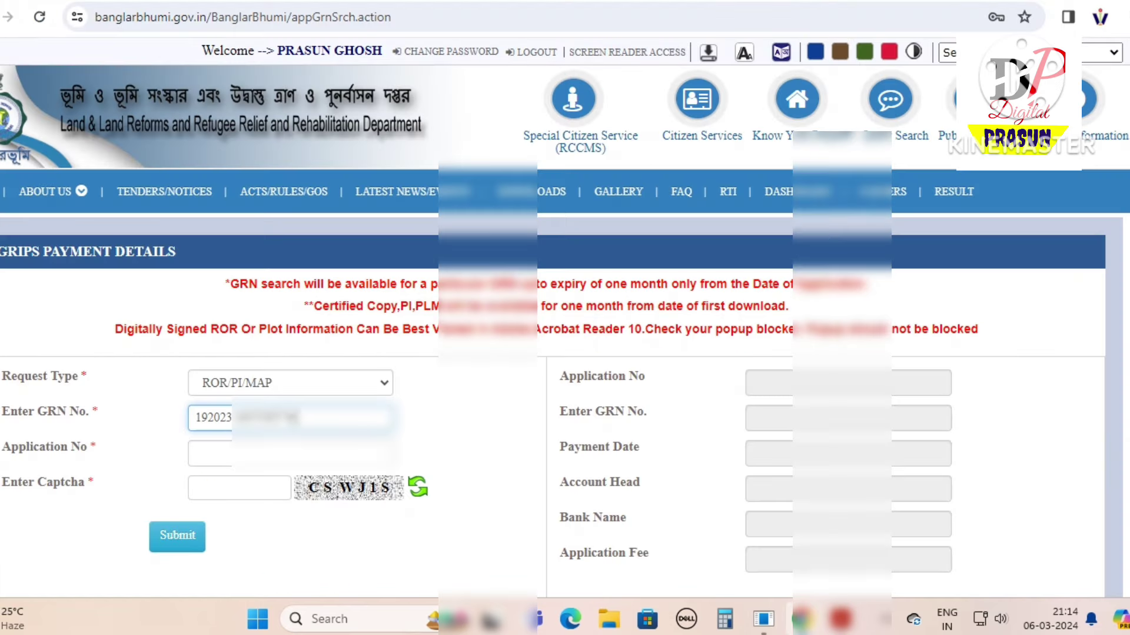
left_click(200, 454)
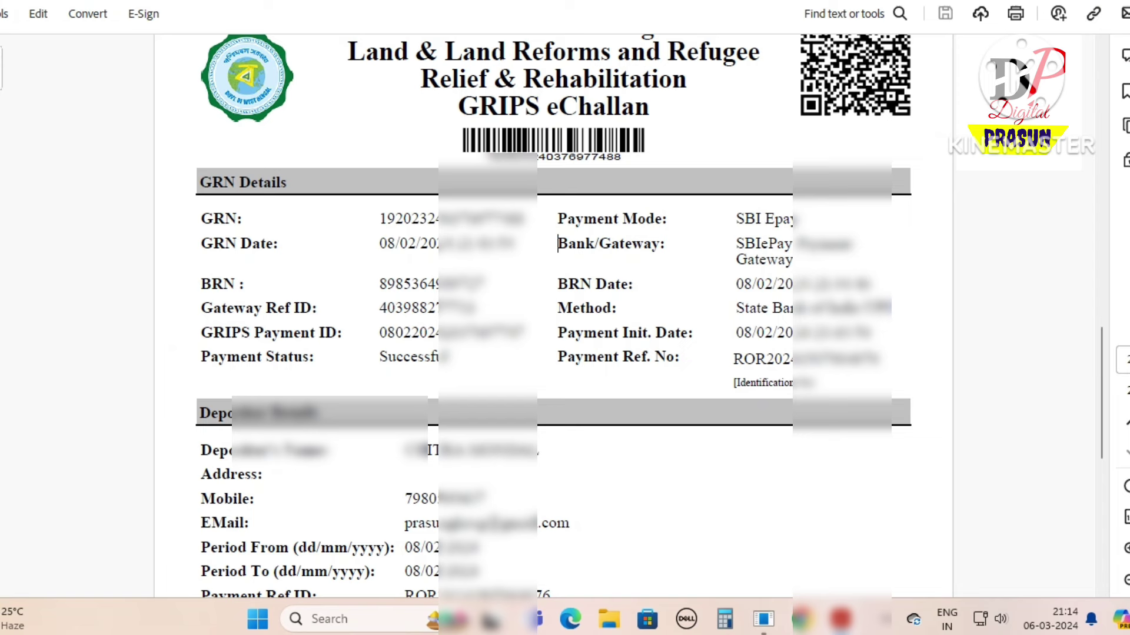
left_click_drag(734, 359, 879, 359)
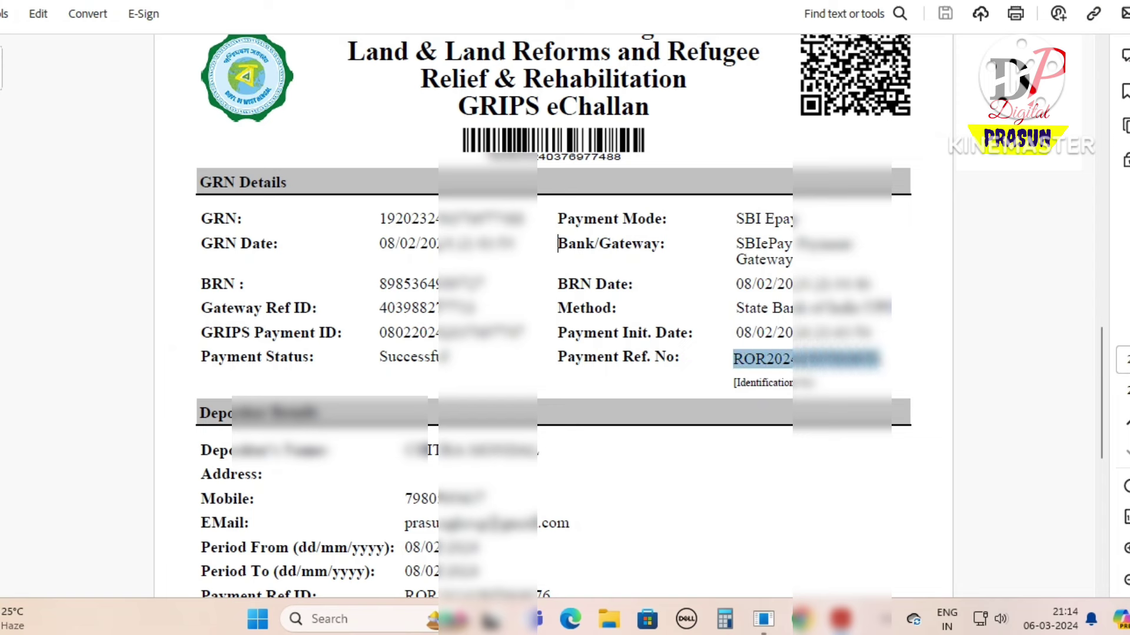